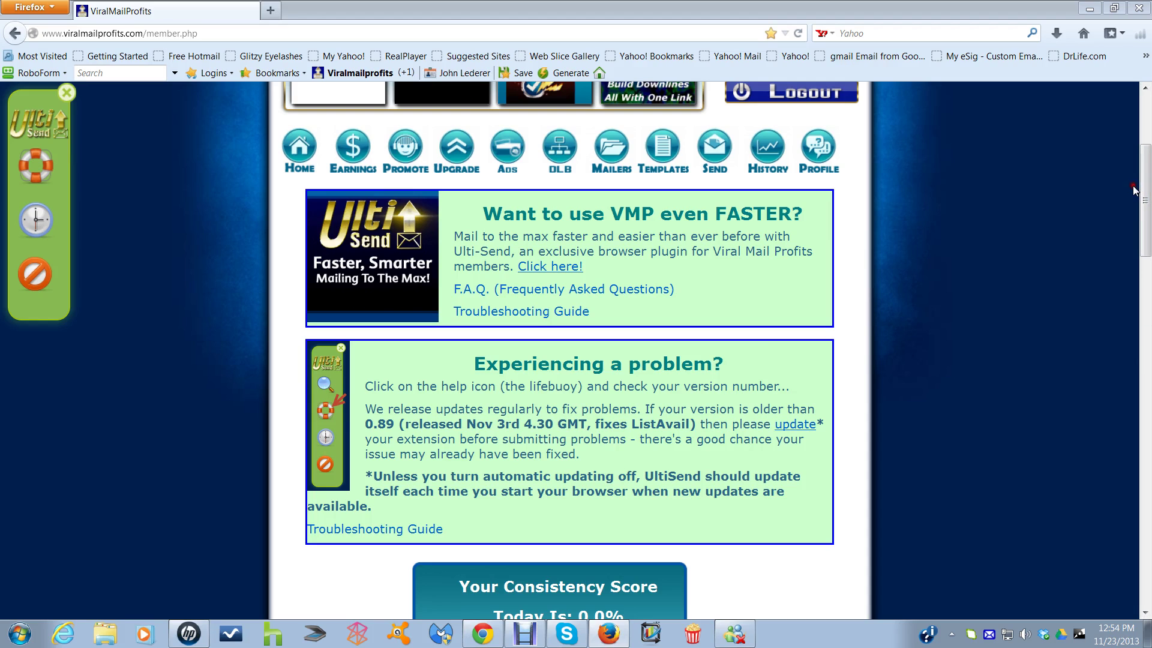
- Move the floating UltiSend toolbar slightly inward from its corner on the members home page
{"action": "mouse_move", "coordinate": [1143, 207]}
{"action": "left_mouse_down"}
{"action": "mouse_move", "coordinate": [1145, 180]}
{"action": "mouse_move", "coordinate": [1146, 218]}
{"action": "left_mouse_up"}
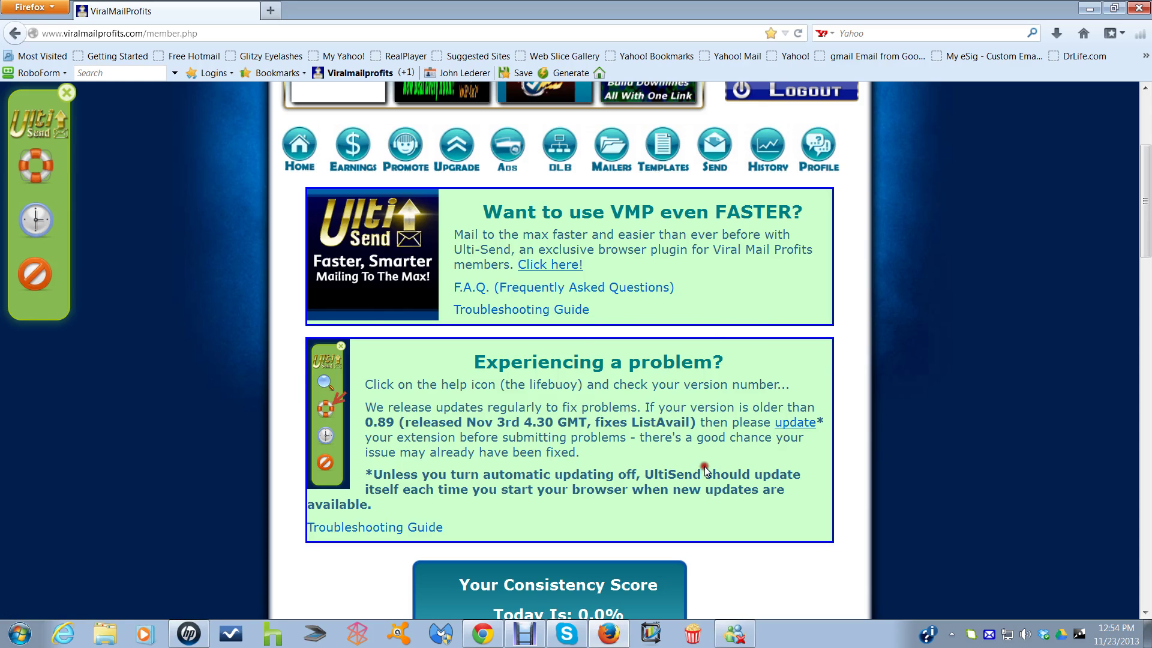
{"action": "scroll", "coordinate": [706, 462], "scroll_direction": "down", "scroll_amount": 2}
{"action": "scroll", "coordinate": [706, 461], "scroll_direction": "down", "scroll_amount": 1}
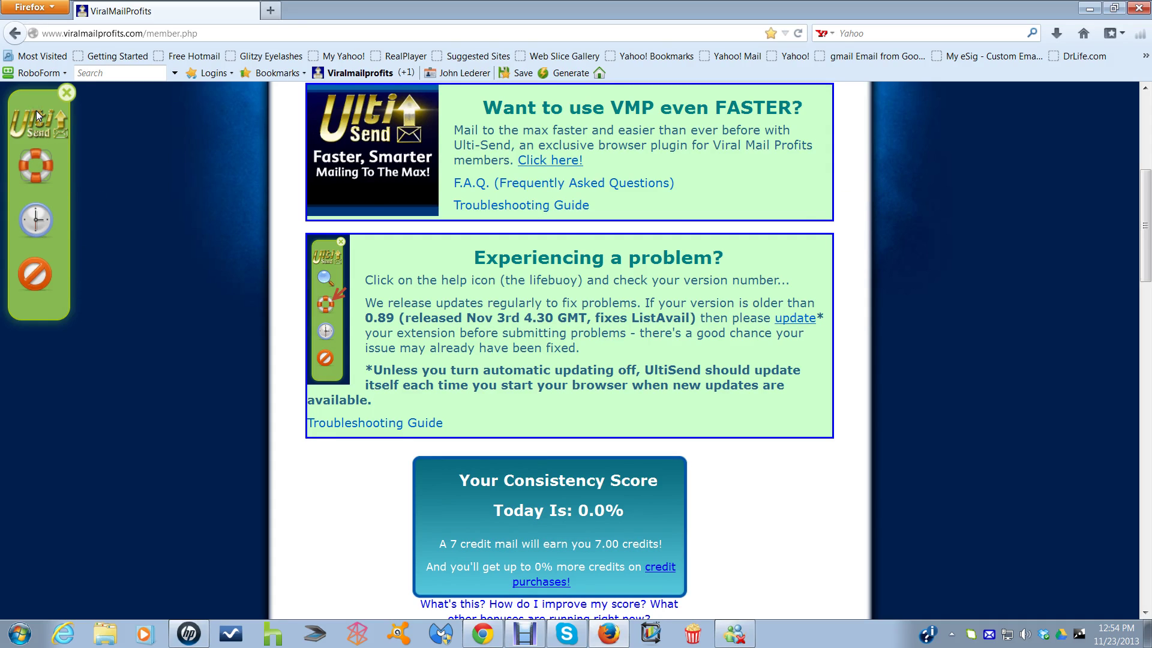
{"action": "mouse_move", "coordinate": [36, 111]}
{"action": "left_mouse_down"}
{"action": "mouse_move", "coordinate": [363, 150]}
{"action": "mouse_move", "coordinate": [1091, 159]}
{"action": "mouse_move", "coordinate": [1055, 137]}
{"action": "mouse_move", "coordinate": [204, 148]}
{"action": "mouse_move", "coordinate": [9, 138]}
{"action": "mouse_move", "coordinate": [44, 118]}
{"action": "left_mouse_up"}
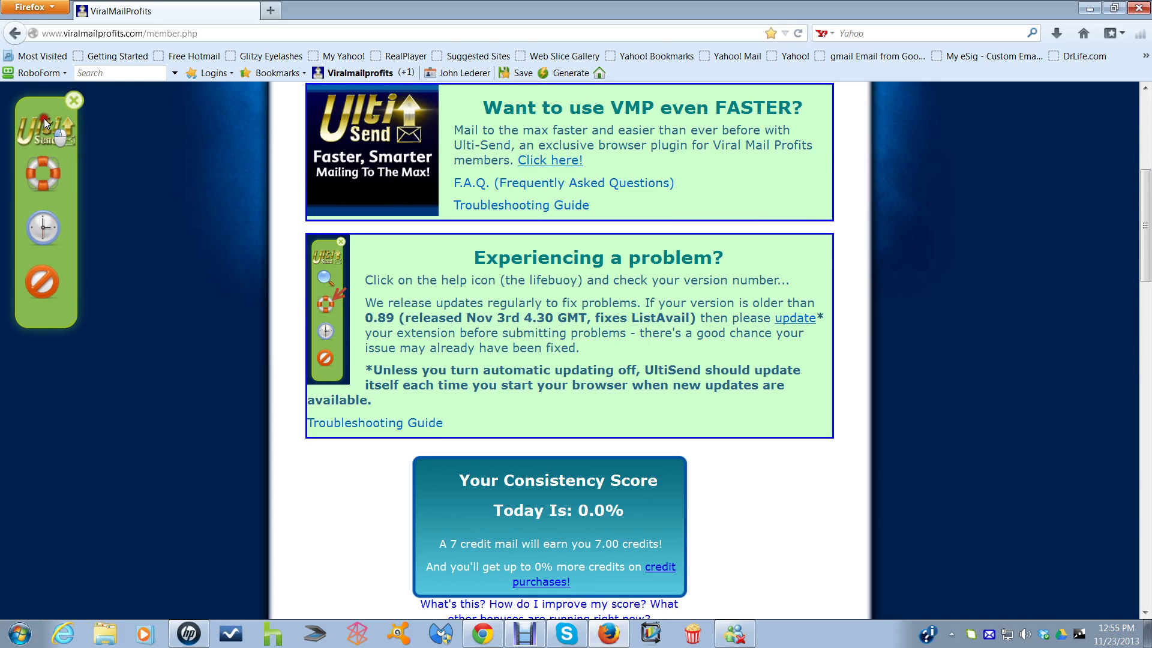
{"action": "left_click_drag", "start_coordinate": [45, 117], "coordinate": [42, 120]}
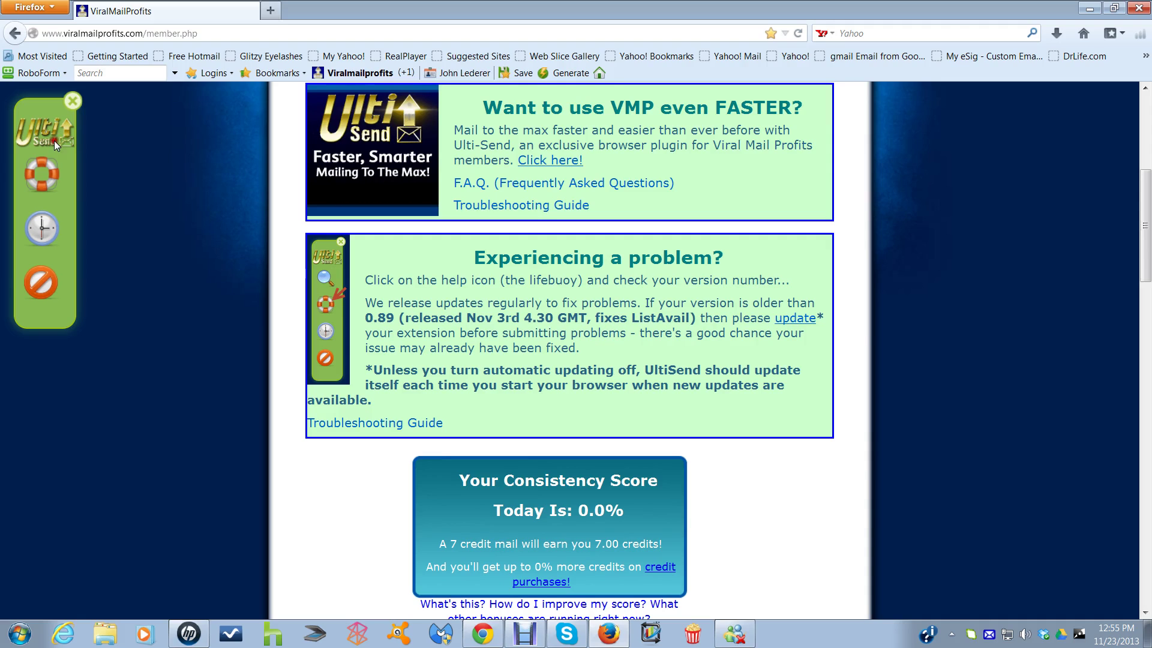
- View UltiSend's help, due-mailers and hiding-options panels one after another, closing each after viewing
{"action": "left_click", "coordinate": [40, 171]}
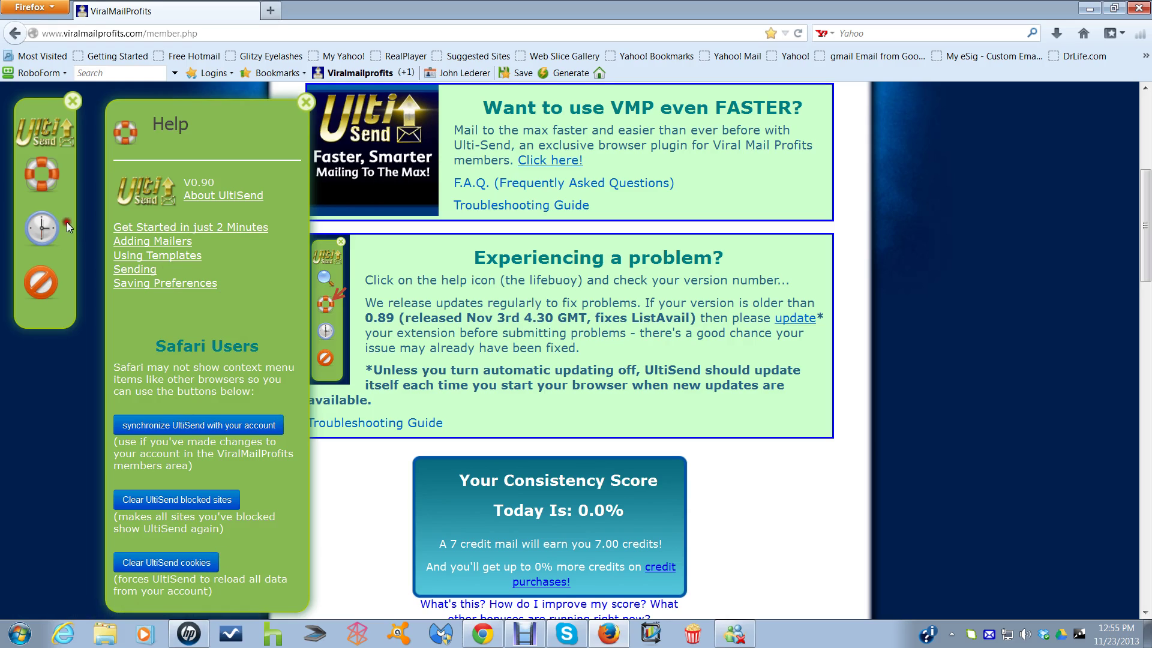
{"action": "left_click", "coordinate": [40, 171]}
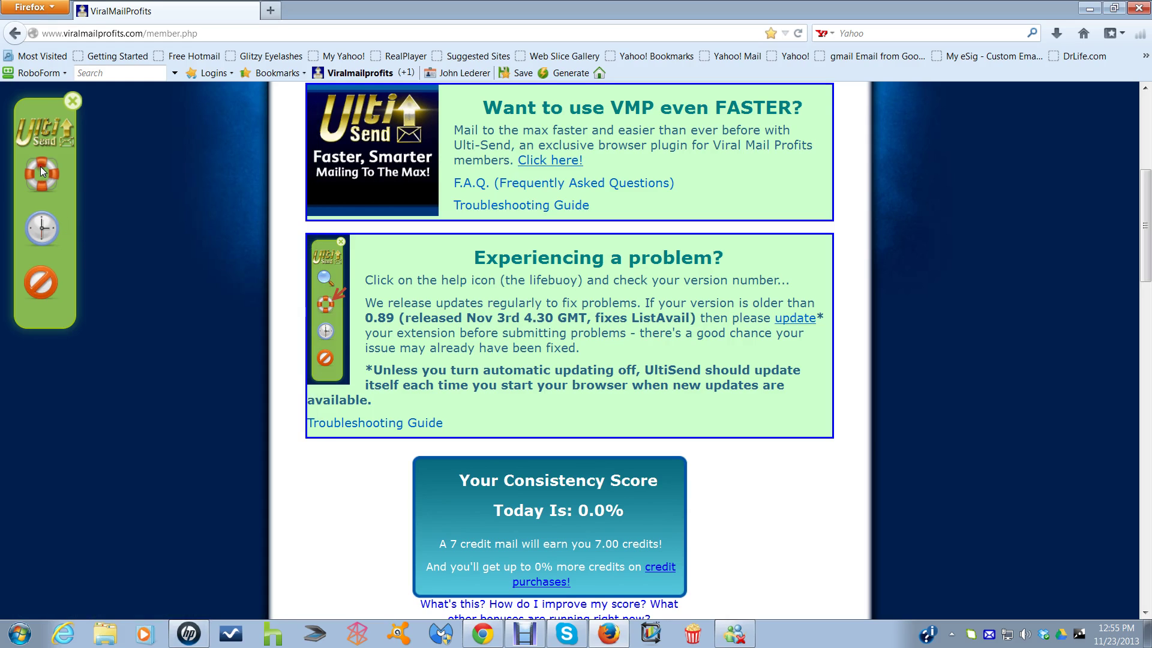
{"action": "left_click", "coordinate": [37, 228]}
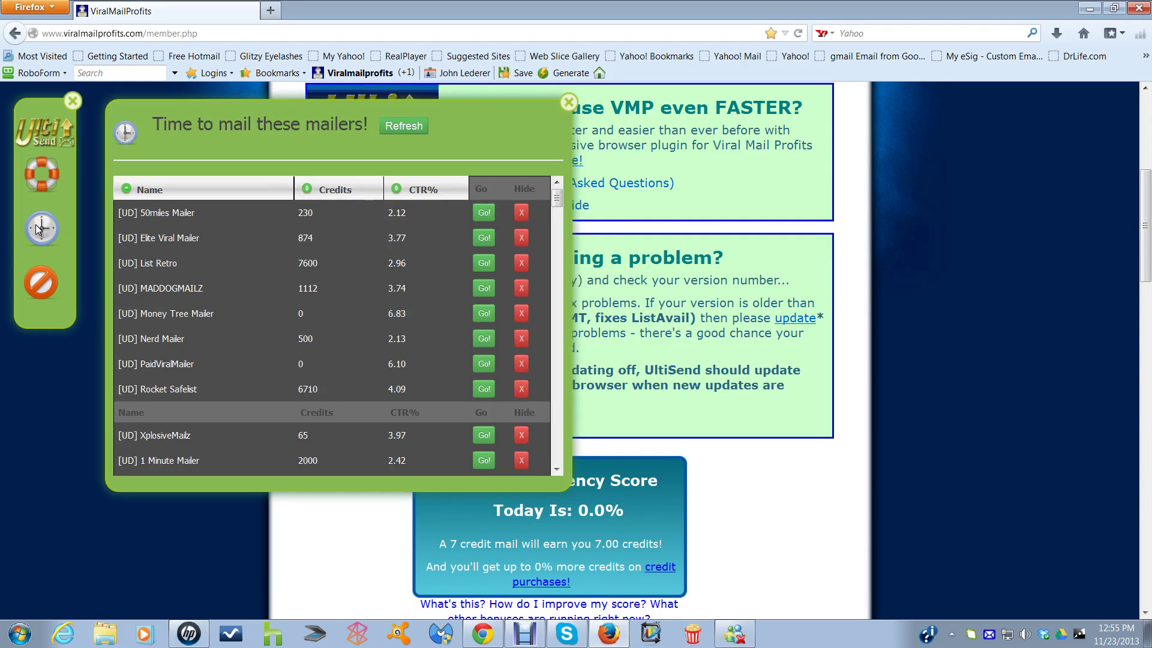
{"action": "left_click", "coordinate": [34, 225]}
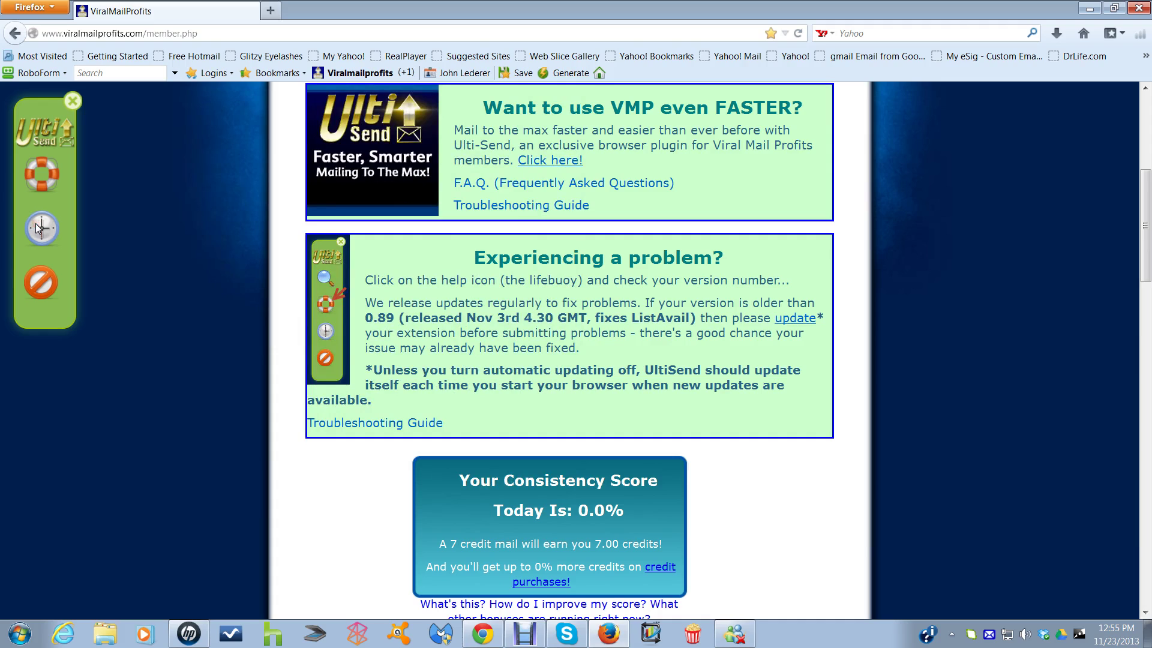
{"action": "left_click", "coordinate": [40, 280]}
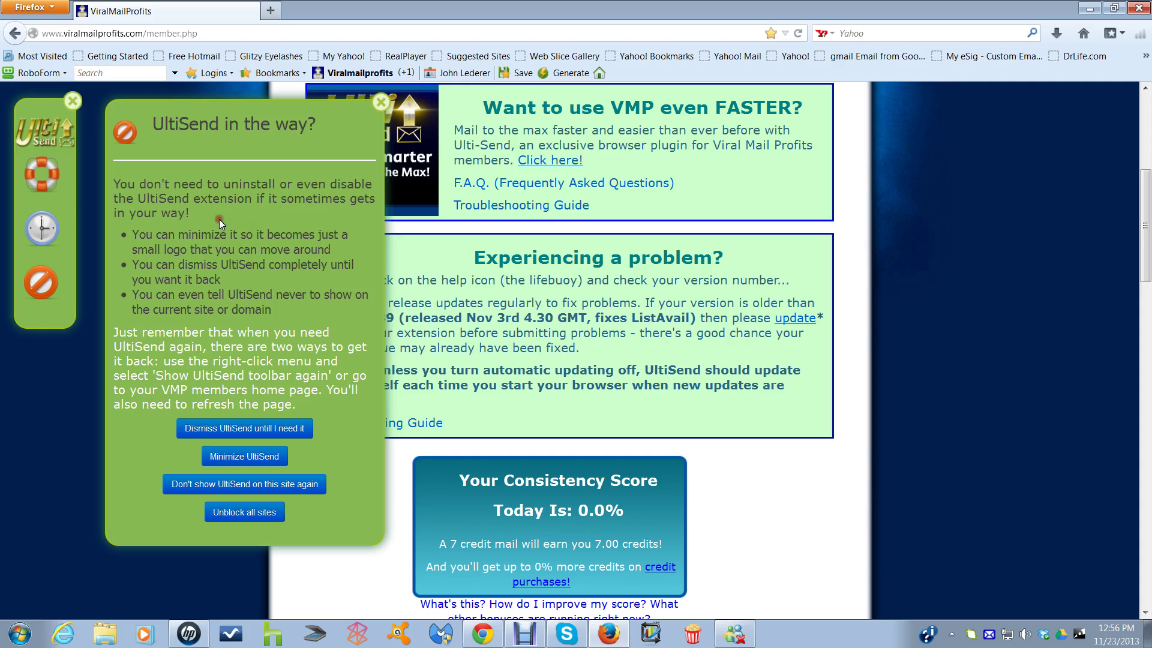
{"action": "left_click", "coordinate": [49, 279]}
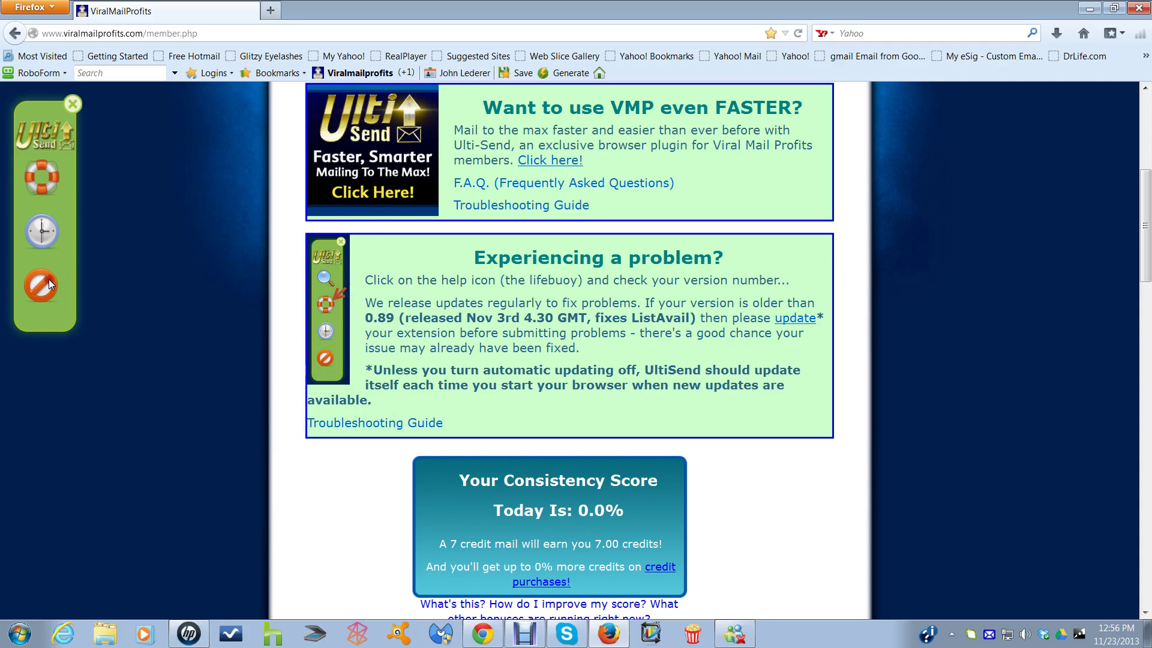
- Synchronize UltiSend with the account and reload the members page
{"action": "right_click", "coordinate": [169, 324]}
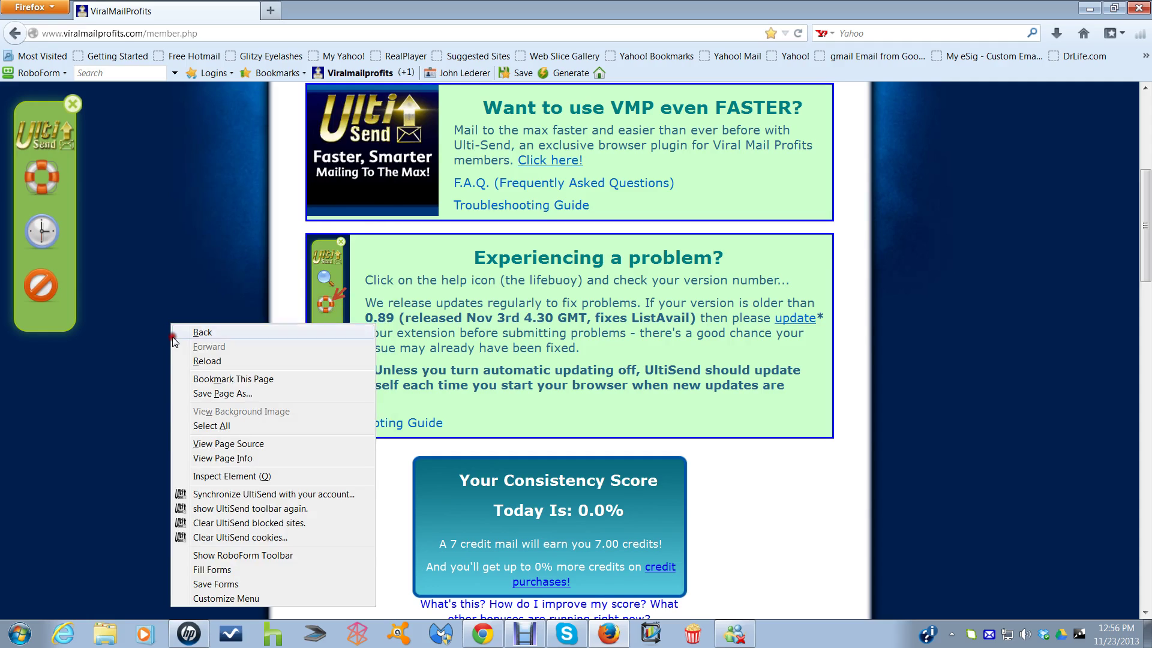
{"action": "left_click", "coordinate": [220, 496]}
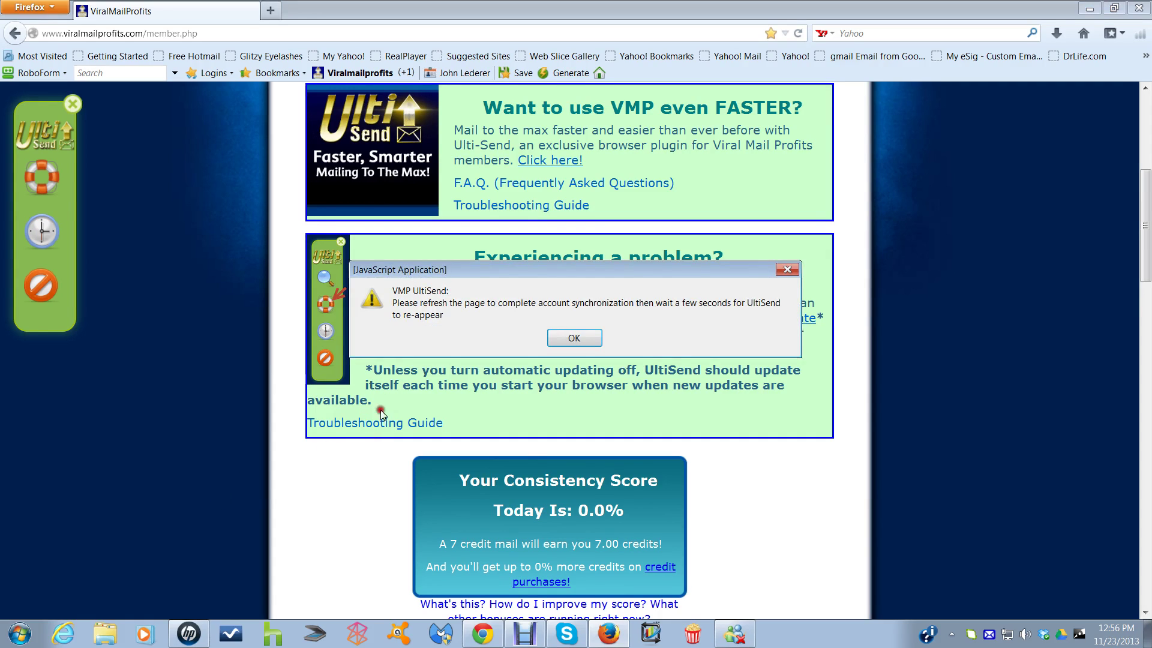
{"action": "left_click", "coordinate": [582, 334]}
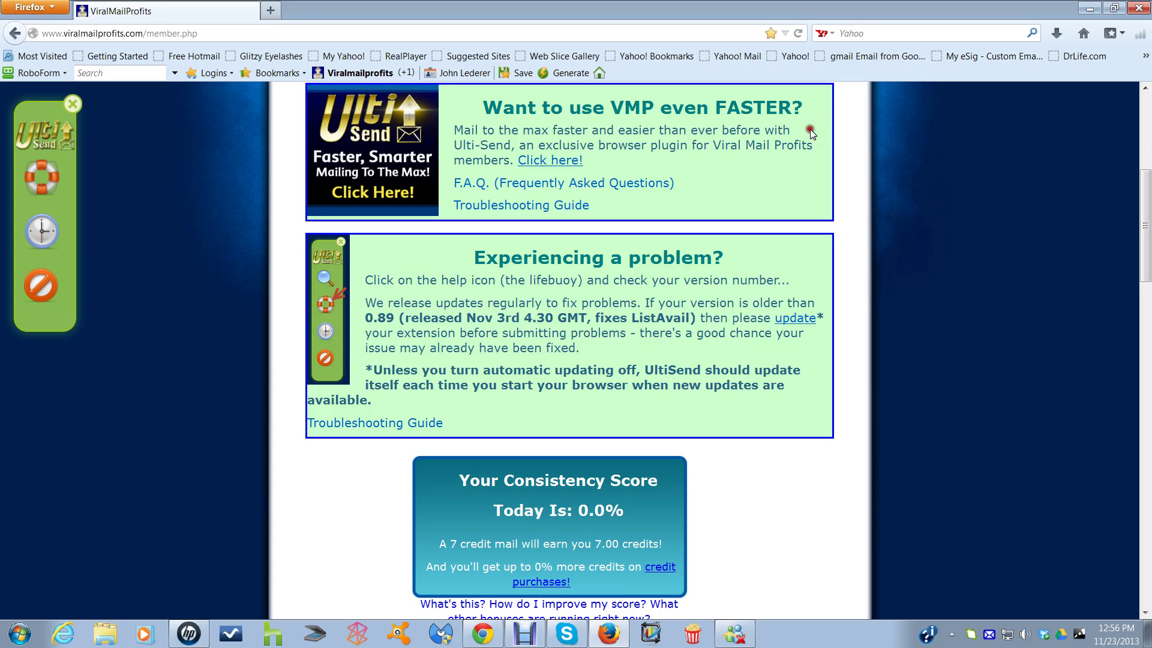
{"action": "left_click", "coordinate": [799, 35]}
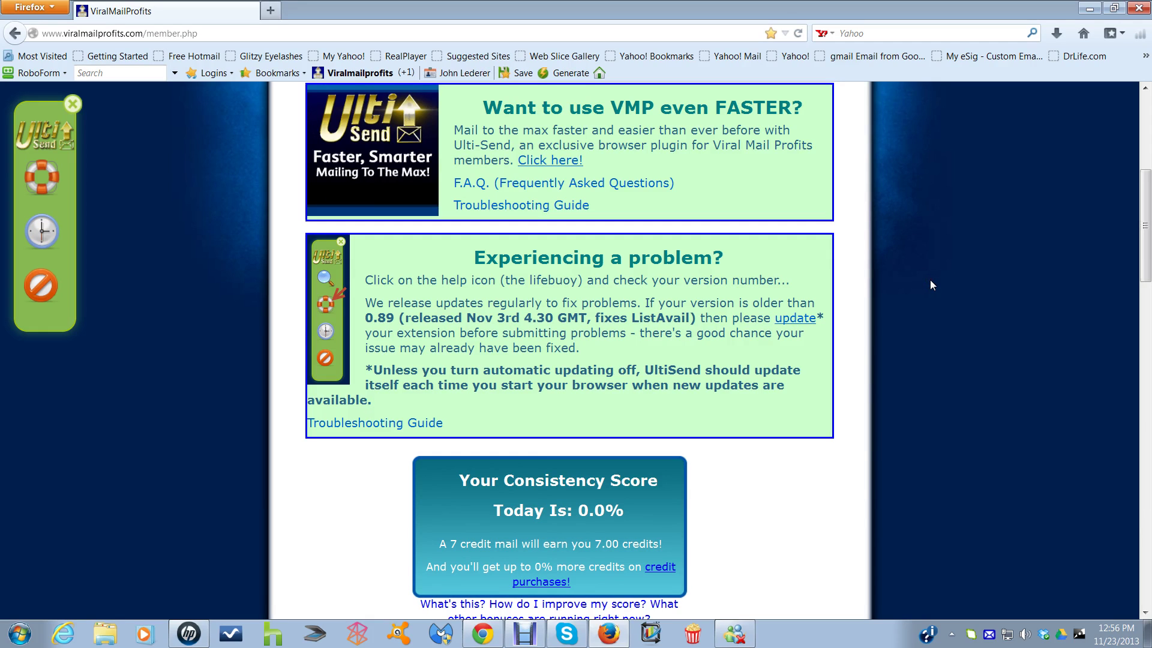
- Open UltiSend's list of mailers ready to mail and sort it by credits, highest first
{"action": "left_click", "coordinate": [255, 296]}
{"action": "left_click", "coordinate": [173, 269]}
{"action": "left_click", "coordinate": [185, 261]}
{"action": "left_click", "coordinate": [57, 217]}
{"action": "left_click", "coordinate": [41, 229]}
{"action": "left_click", "coordinate": [41, 229]}
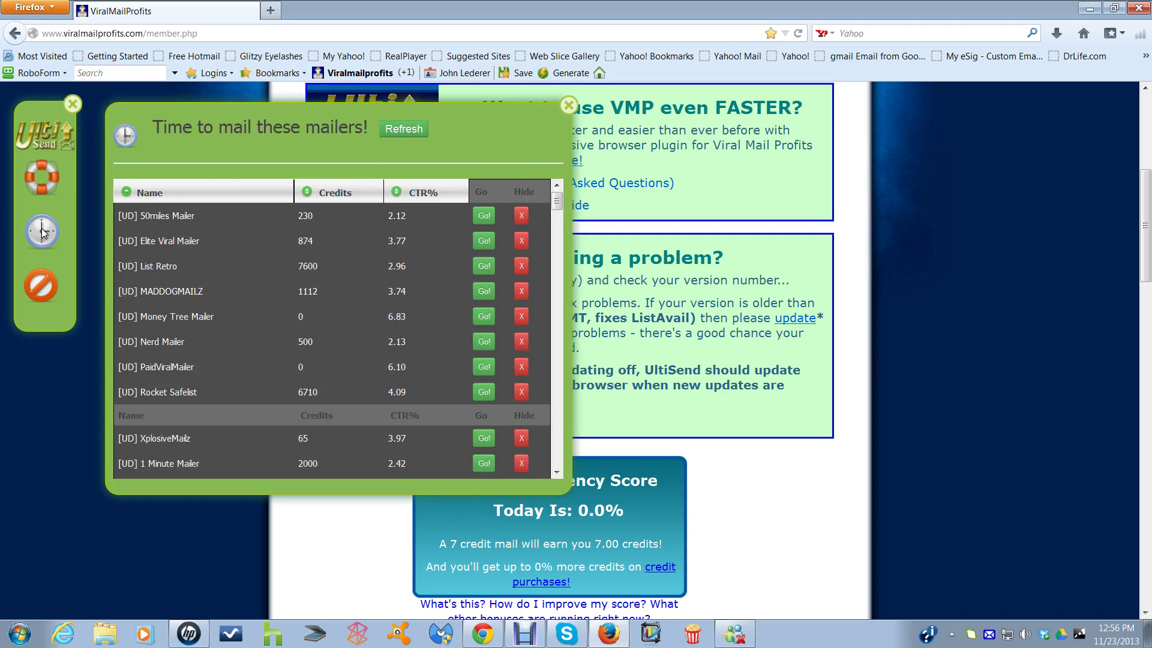
{"action": "left_click", "coordinate": [267, 284]}
{"action": "mouse_move", "coordinate": [555, 200]}
{"action": "left_mouse_down"}
{"action": "mouse_move", "coordinate": [561, 459]}
{"action": "mouse_move", "coordinate": [574, 387]}
{"action": "mouse_move", "coordinate": [570, 204]}
{"action": "mouse_move", "coordinate": [558, 188]}
{"action": "left_mouse_up"}
{"action": "left_click", "coordinate": [361, 215]}
{"action": "left_click", "coordinate": [352, 192]}
{"action": "left_click", "coordinate": [354, 189]}
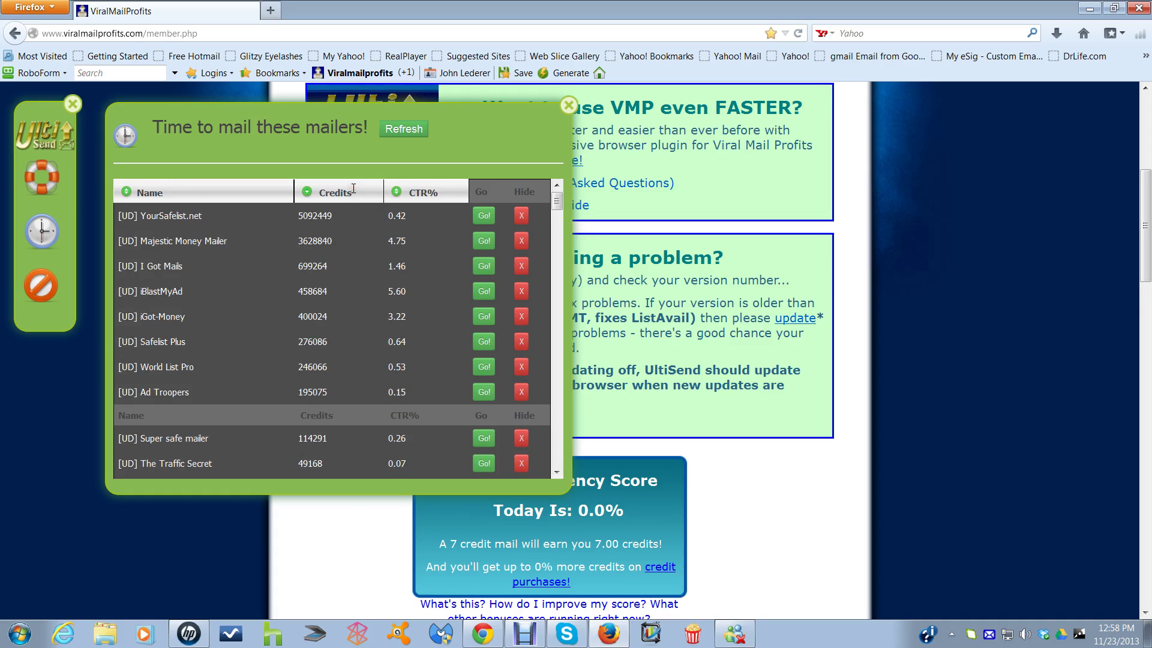
{"action": "left_click", "coordinate": [508, 235]}
{"action": "mouse_move", "coordinate": [549, 206]}
{"action": "left_mouse_down"}
{"action": "mouse_move", "coordinate": [561, 404]}
{"action": "mouse_move", "coordinate": [560, 187]}
{"action": "left_mouse_up"}
{"action": "right_click", "coordinate": [970, 637]}
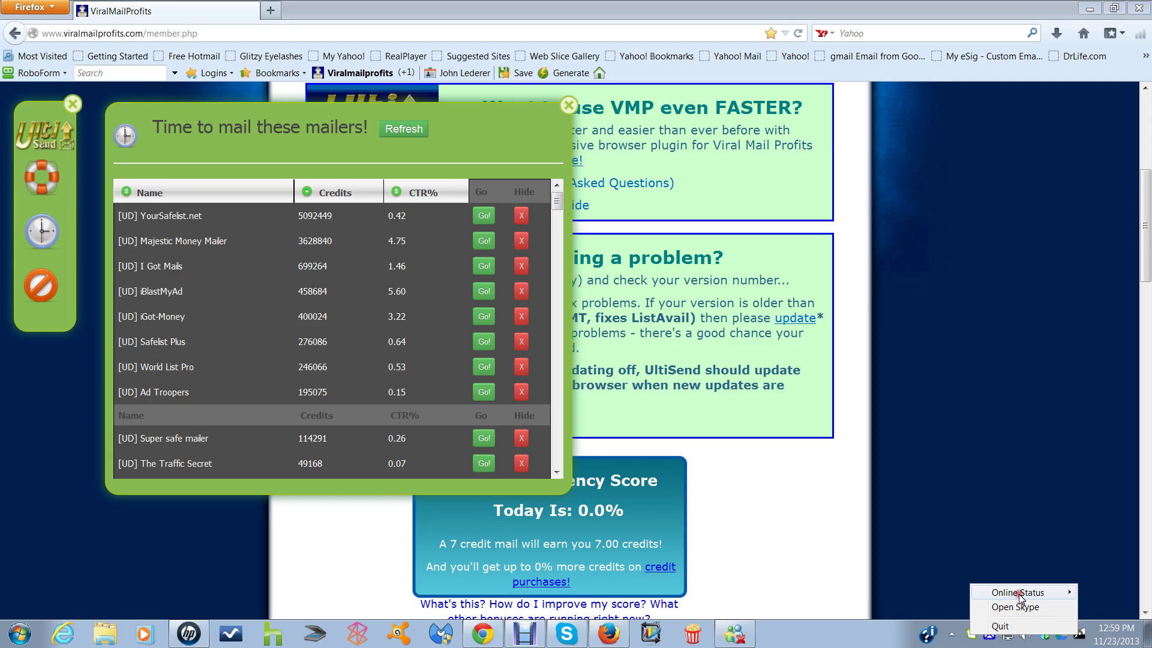
{"action": "mouse_move", "coordinate": [1018, 593]}
{"action": "left_click", "coordinate": [903, 575]}
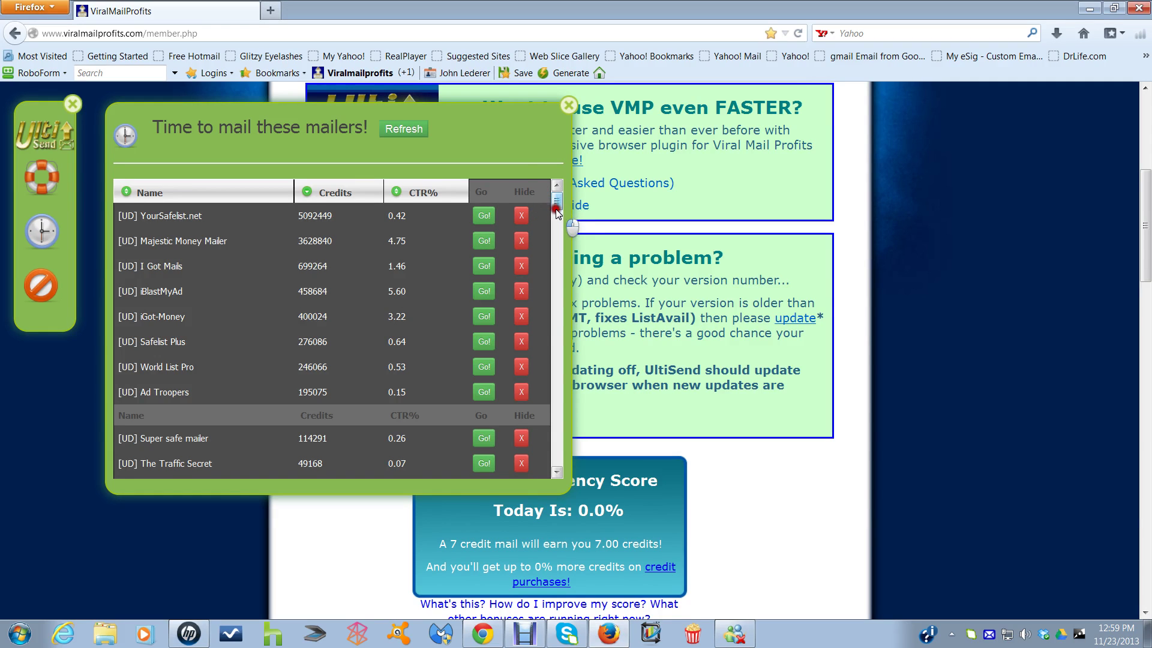
- Look through the mailer list sorted by credits and close it
{"action": "scroll", "coordinate": [556, 201], "scroll_direction": "down", "scroll_amount": 1}
{"action": "scroll", "coordinate": [557, 200], "scroll_direction": "up", "scroll_amount": 1}
{"action": "triple_click", "coordinate": [972, 274]}
{"action": "left_click", "coordinate": [543, 106]}
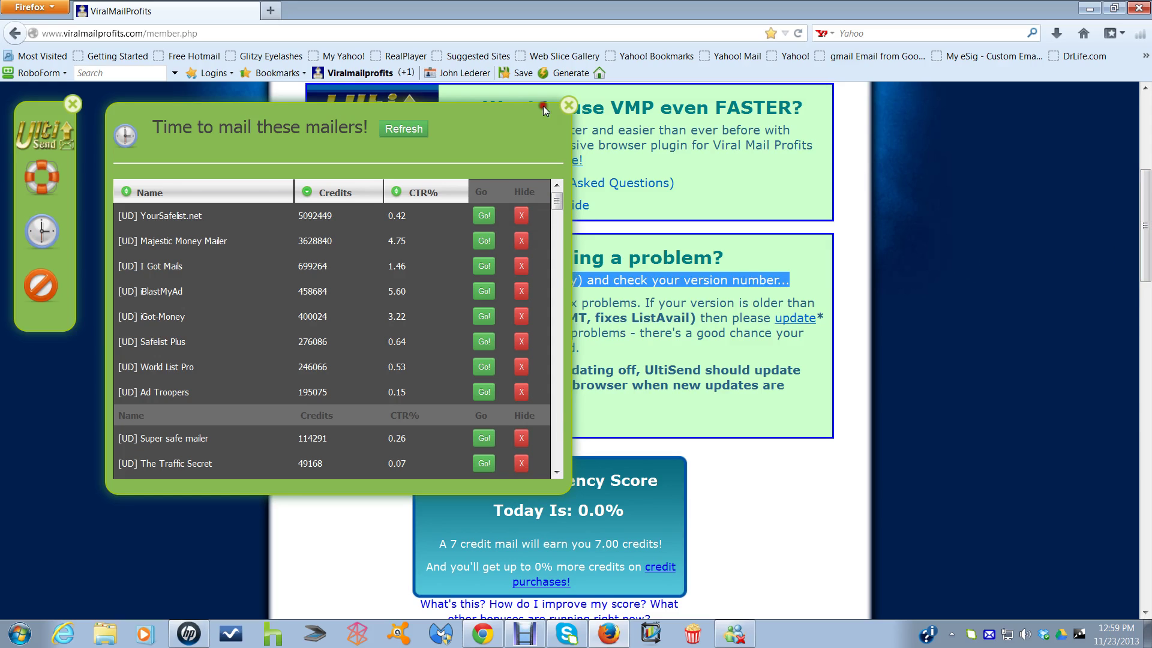
{"action": "left_click", "coordinate": [570, 107]}
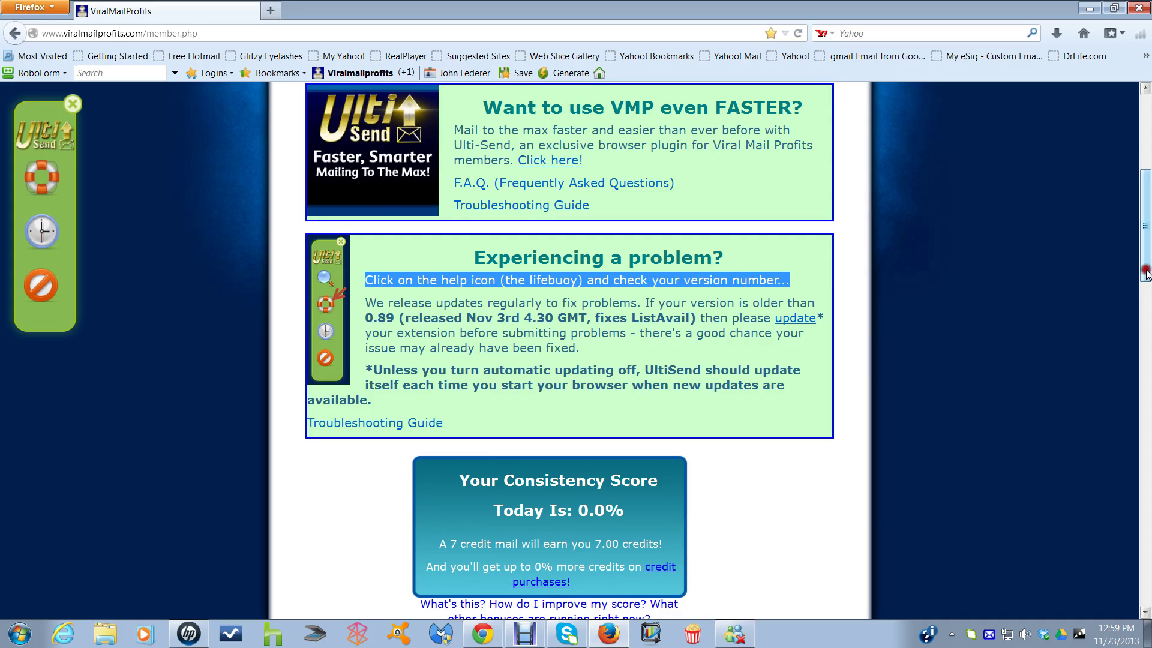
- Go to the Mailers page and open the Ad Tactics mailer account for editing
{"action": "scroll", "coordinate": [477, 286], "scroll_direction": "up", "scroll_amount": 10}
{"action": "left_click", "coordinate": [618, 343]}
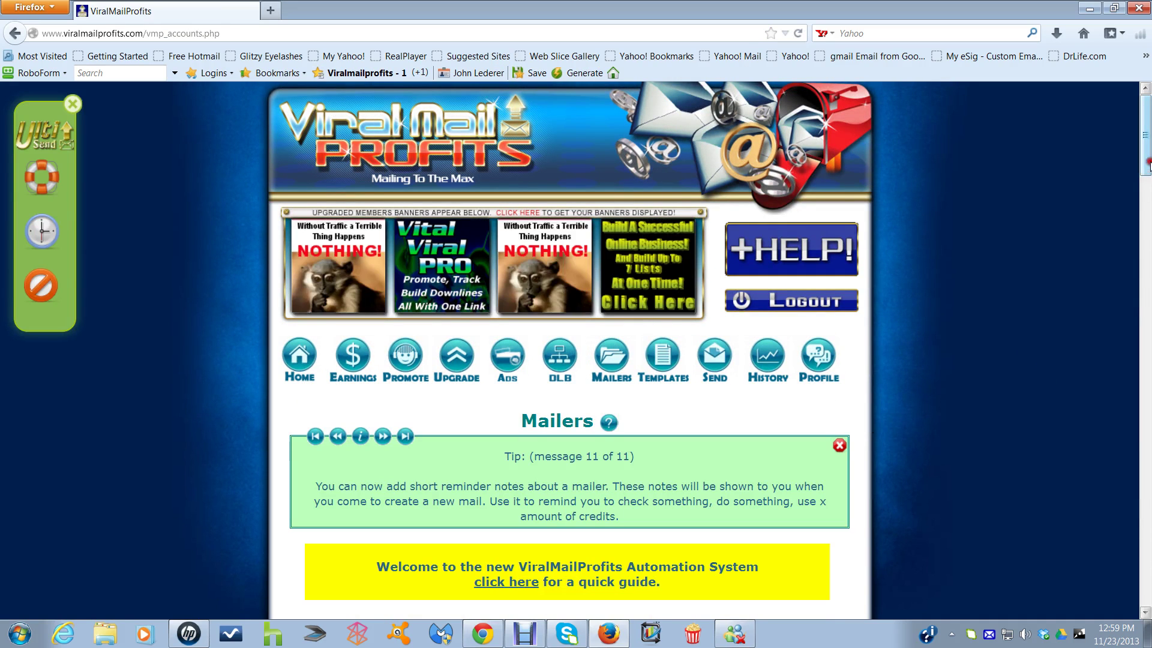
{"action": "left_click_drag", "start_coordinate": [1145, 154], "coordinate": [1148, 245]}
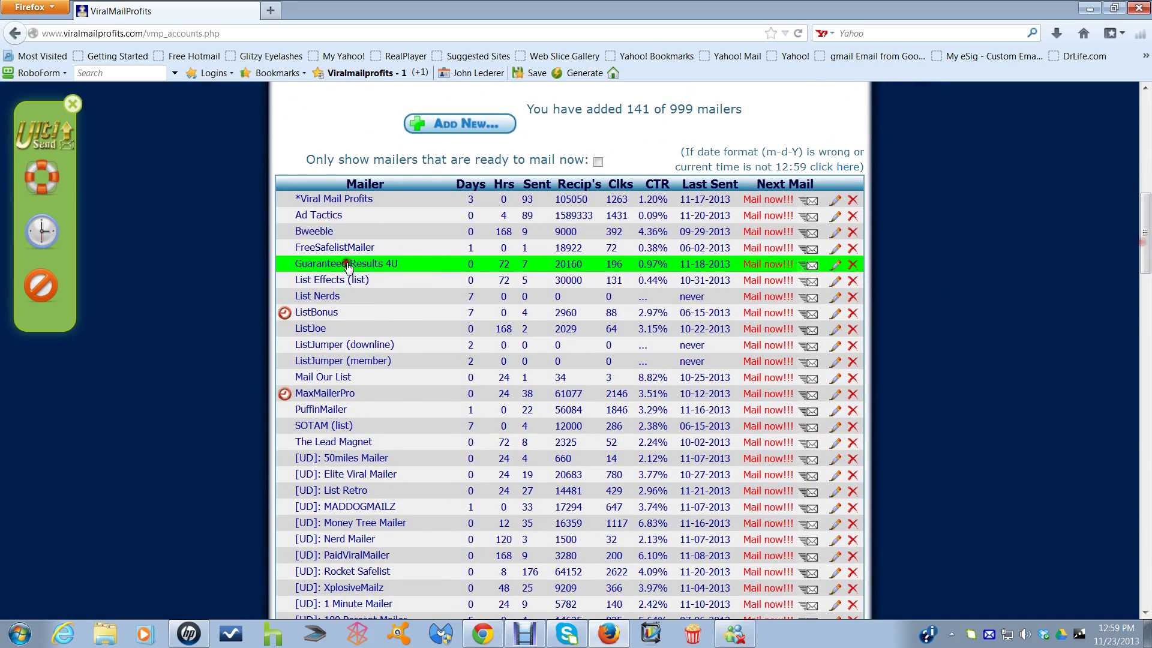
{"action": "left_click", "coordinate": [330, 214]}
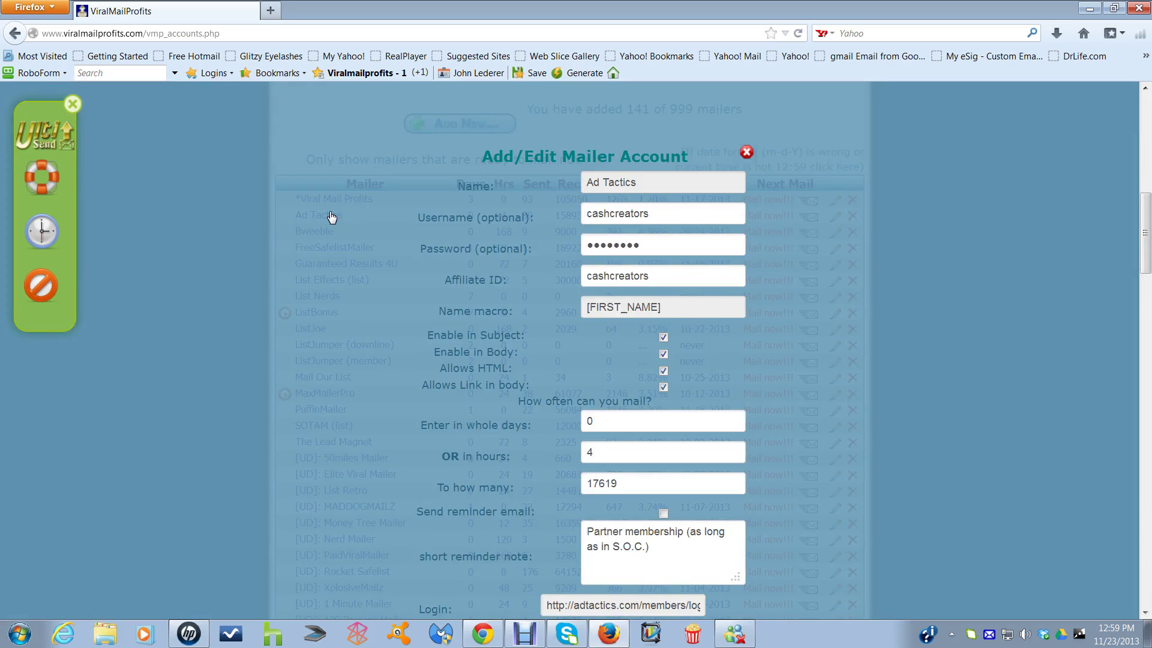
{"action": "left_click", "coordinate": [860, 294]}
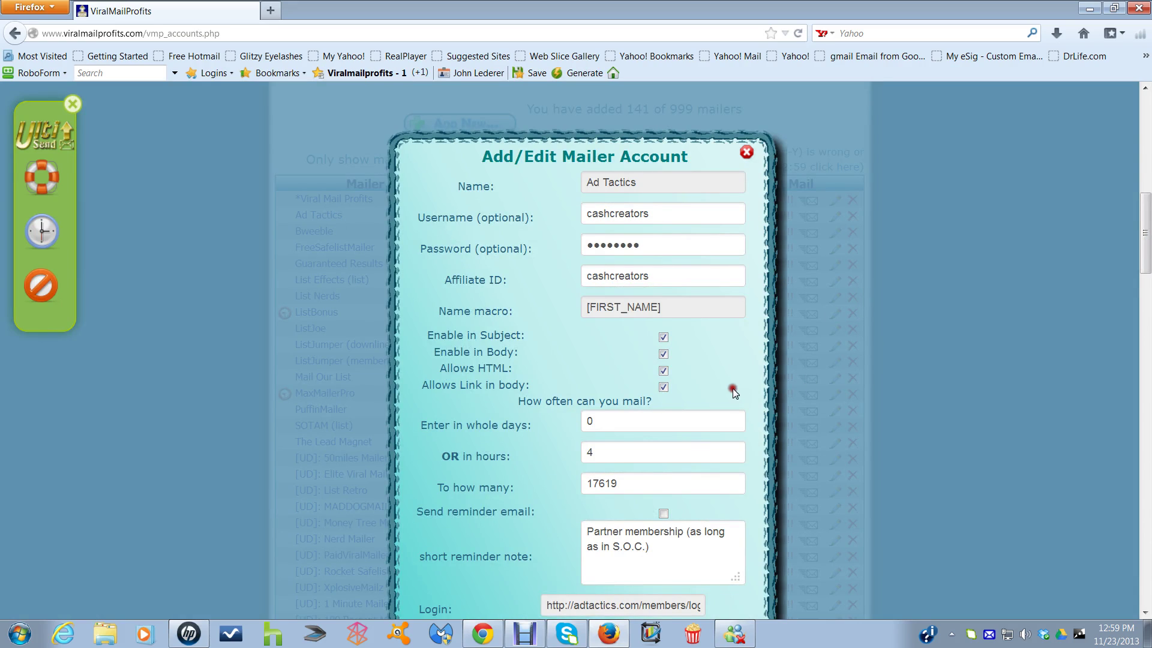
- Review the name, login details, affiliate ID and name macro fields of the Ad Tactics account
{"action": "left_click", "coordinate": [723, 158]}
{"action": "left_click", "coordinate": [472, 186]}
{"action": "left_click", "coordinate": [667, 183]}
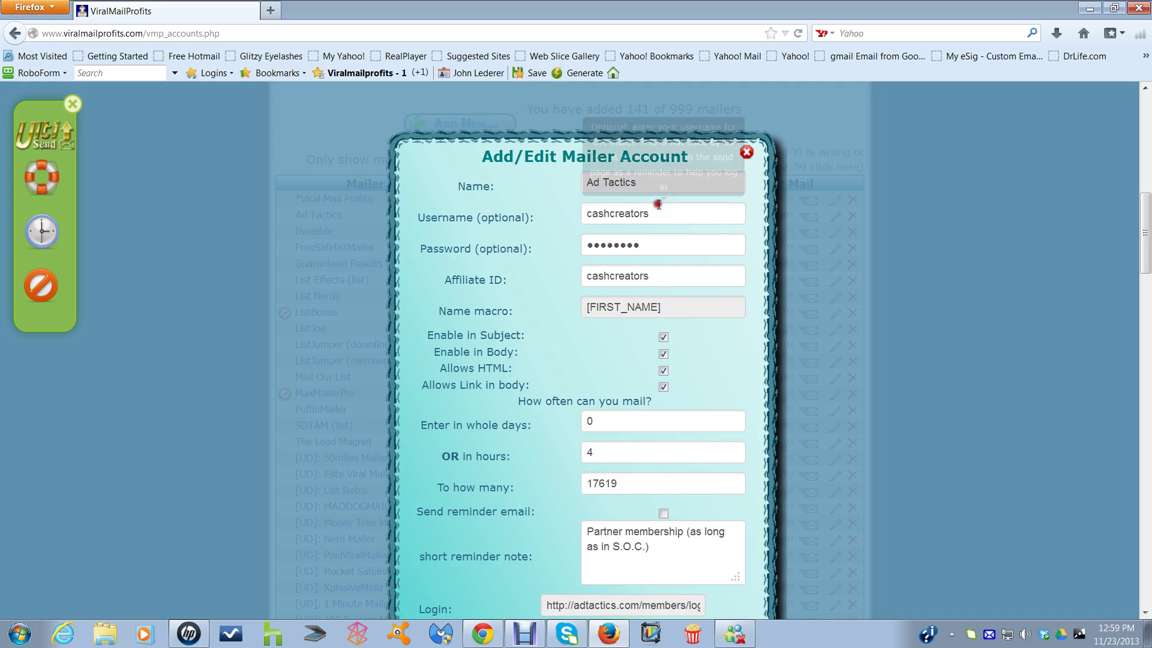
{"action": "left_click", "coordinate": [654, 235]}
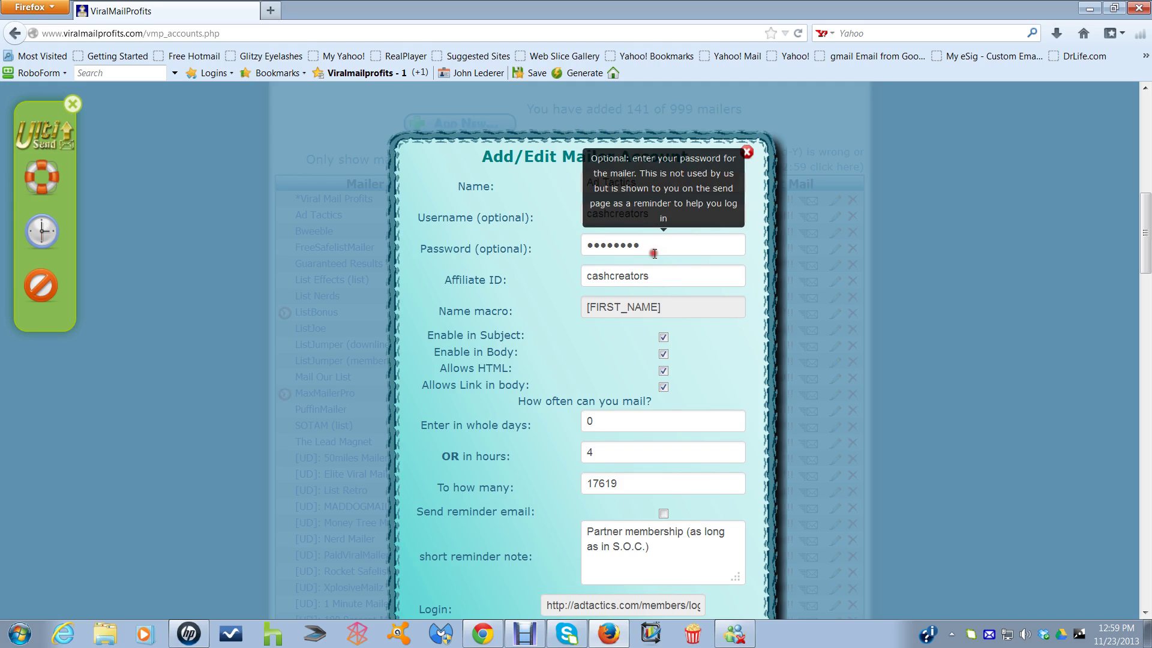
{"action": "left_click", "coordinate": [522, 234]}
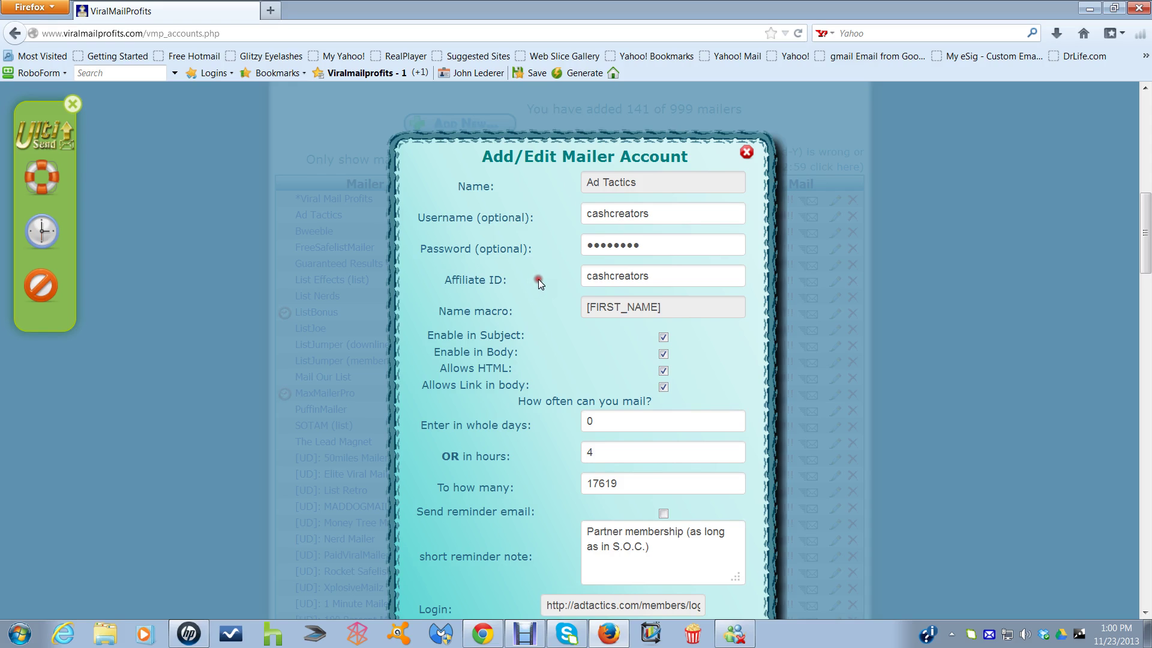
{"action": "left_click", "coordinate": [682, 310]}
{"action": "left_click", "coordinate": [566, 344]}
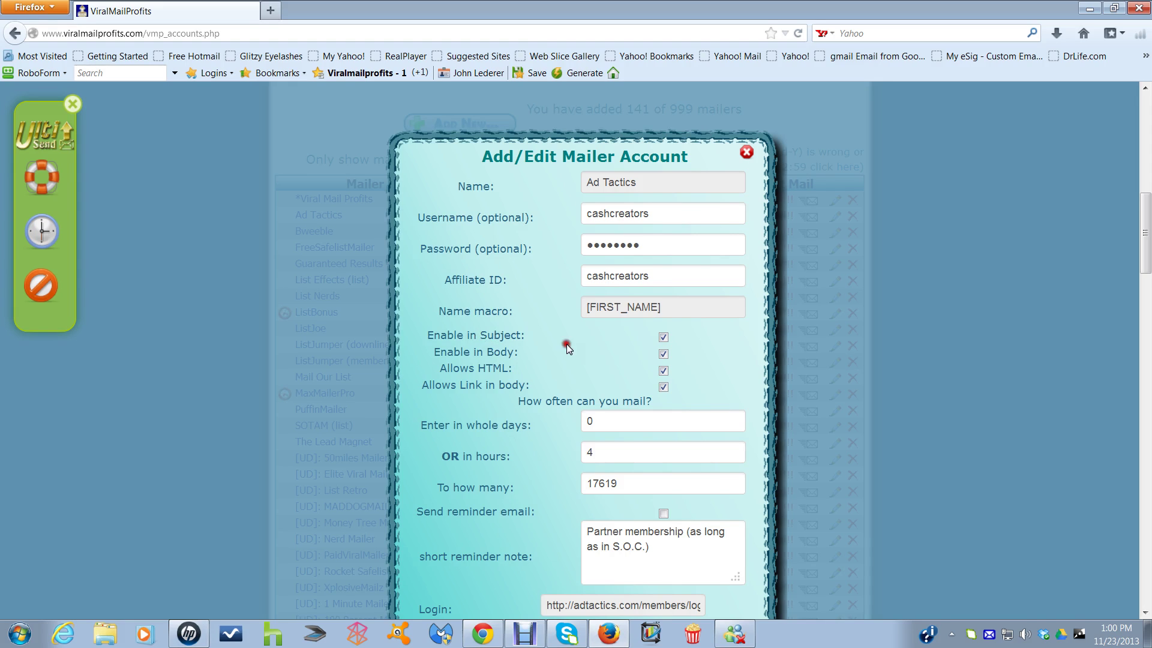
- Review the macro, HTML and link options, mailing frequency, reminder and login settings of the Ad Tactics account
{"action": "left_click", "coordinate": [648, 351]}
{"action": "left_click", "coordinate": [684, 368]}
{"action": "left_click", "coordinate": [538, 381]}
{"action": "left_click", "coordinate": [680, 377]}
{"action": "left_click", "coordinate": [649, 402]}
{"action": "scroll", "coordinate": [536, 447], "scroll_direction": "down", "scroll_amount": 3}
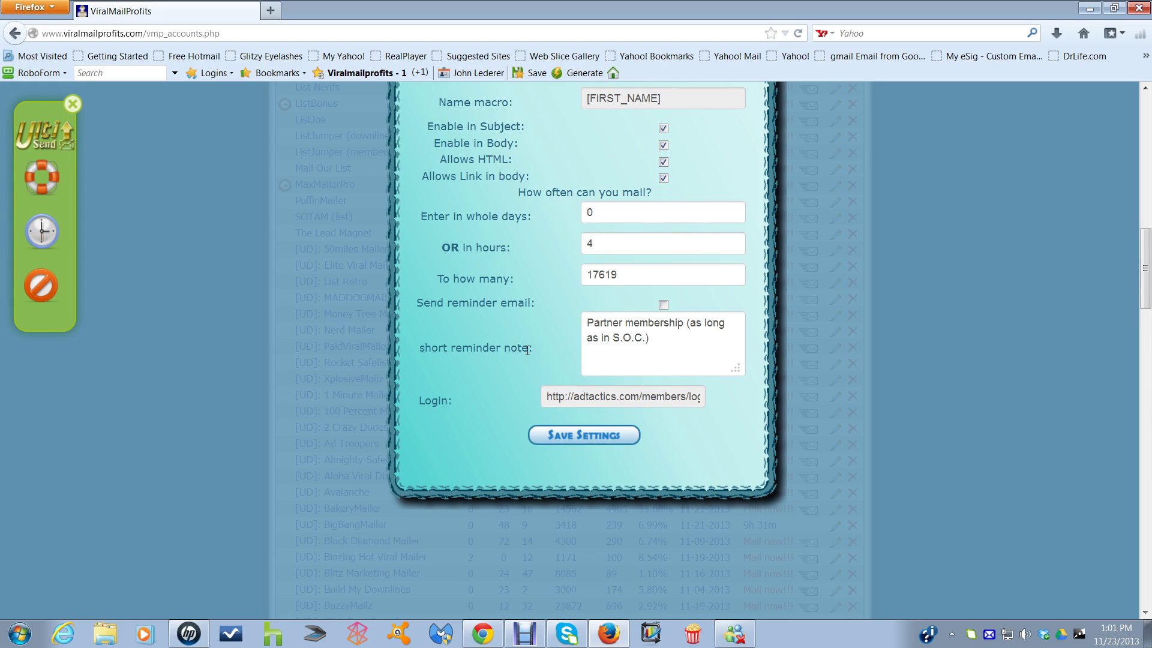
{"action": "scroll", "coordinate": [801, 355], "scroll_direction": "up", "scroll_amount": 5}
{"action": "scroll", "coordinate": [988, 411], "scroll_direction": "down", "scroll_amount": 4}
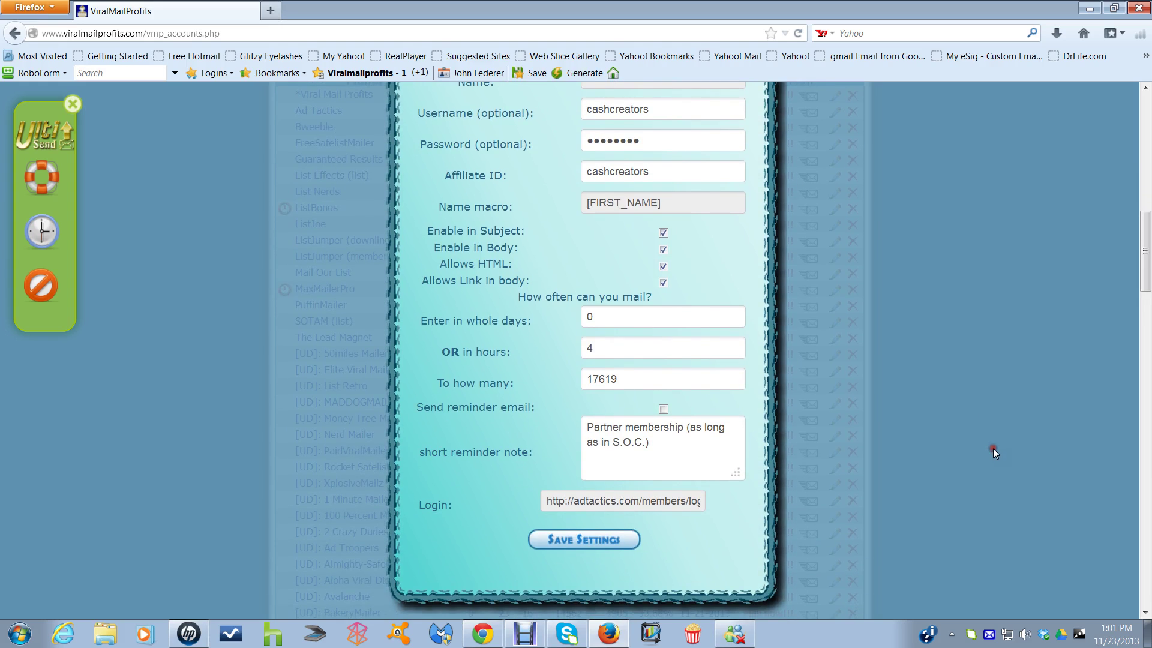
{"action": "scroll", "coordinate": [986, 432], "scroll_direction": "up", "scroll_amount": 2}
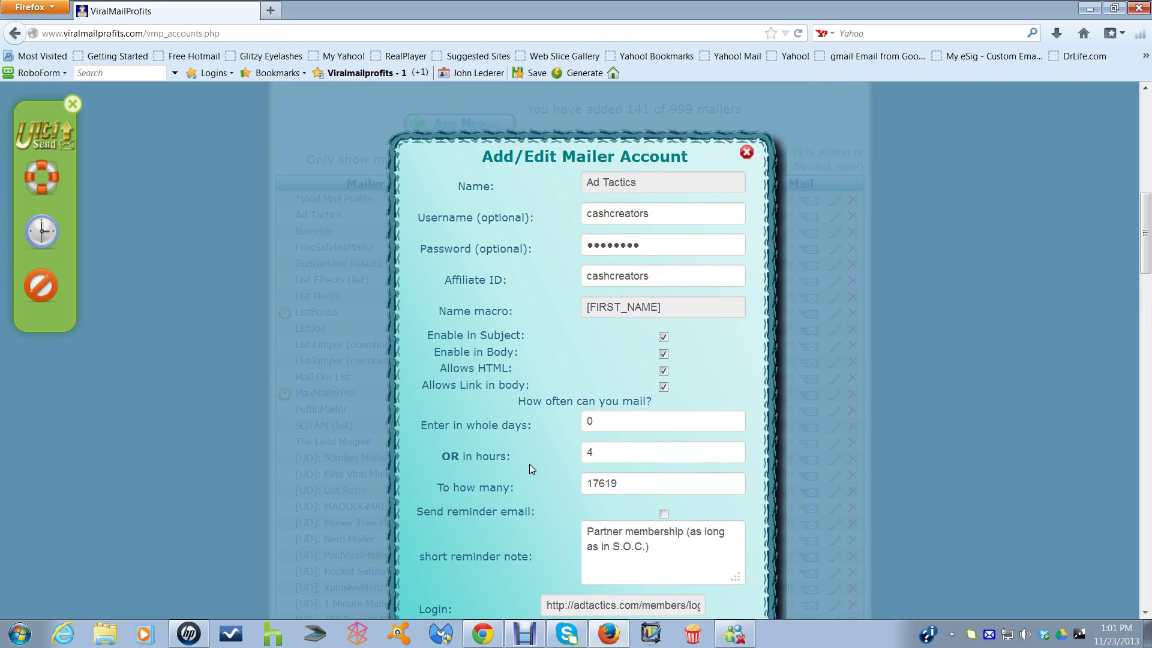
- Set the number of recipients to mail for the Ad Tactics account to 0
{"action": "left_click", "coordinate": [599, 453]}
{"action": "mouse_move", "coordinate": [634, 484]}
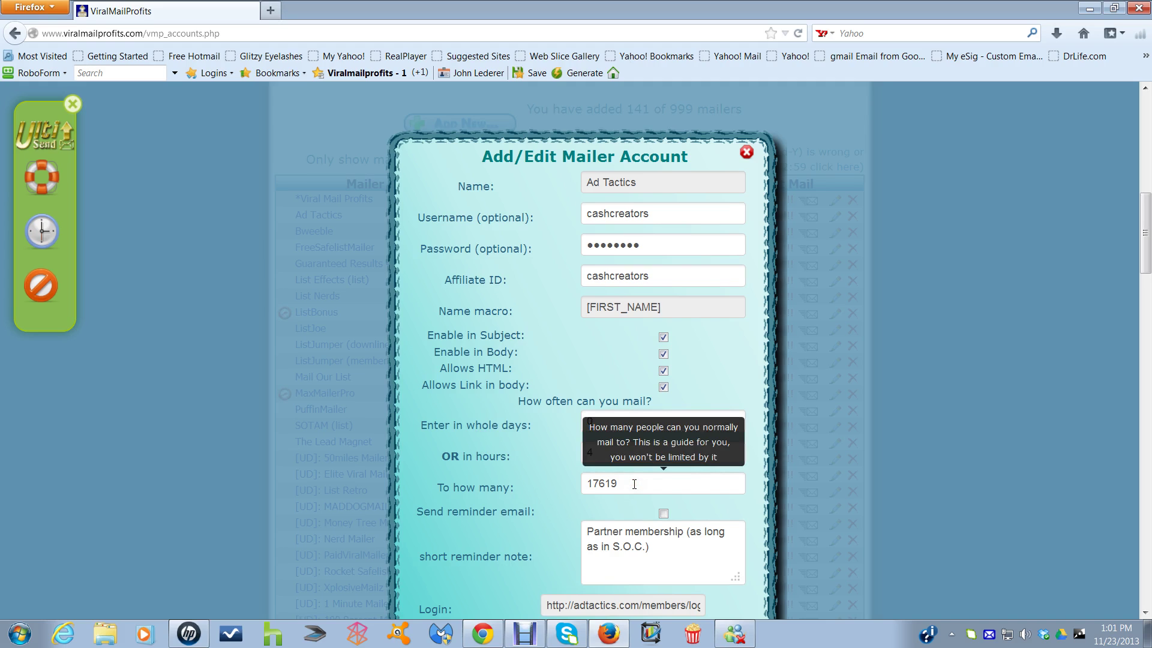
{"action": "left_click_drag", "start_coordinate": [634, 484], "coordinate": [437, 484]}
{"action": "type", "text": "0"}
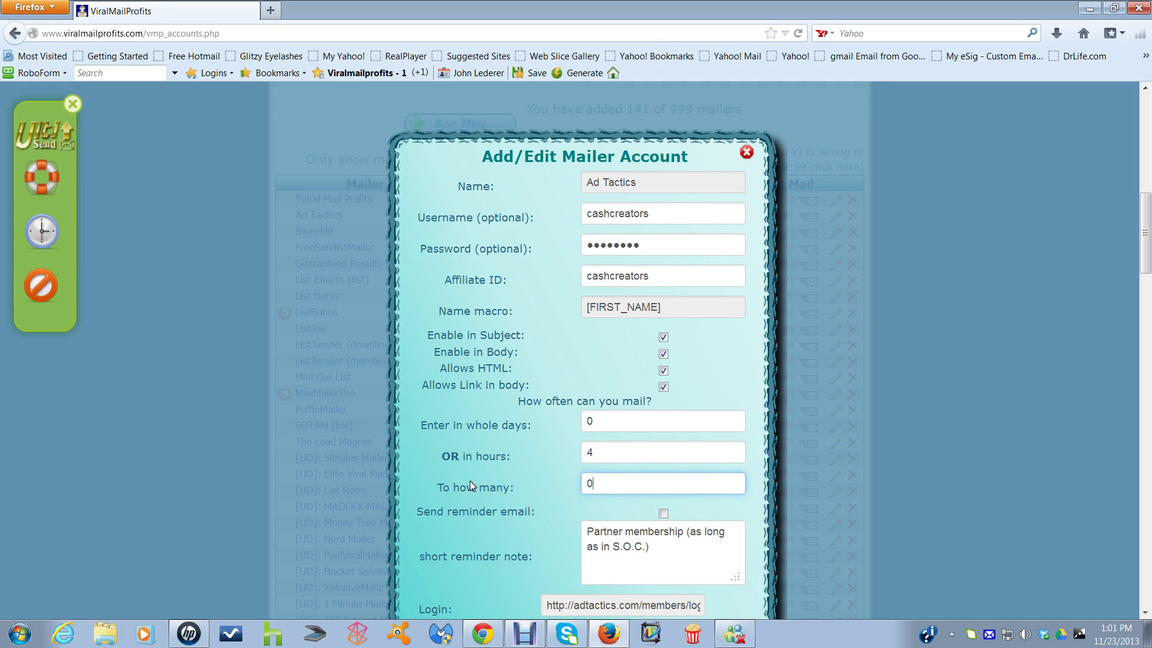
{"action": "scroll", "coordinate": [506, 471], "scroll_direction": "down", "scroll_amount": 3}
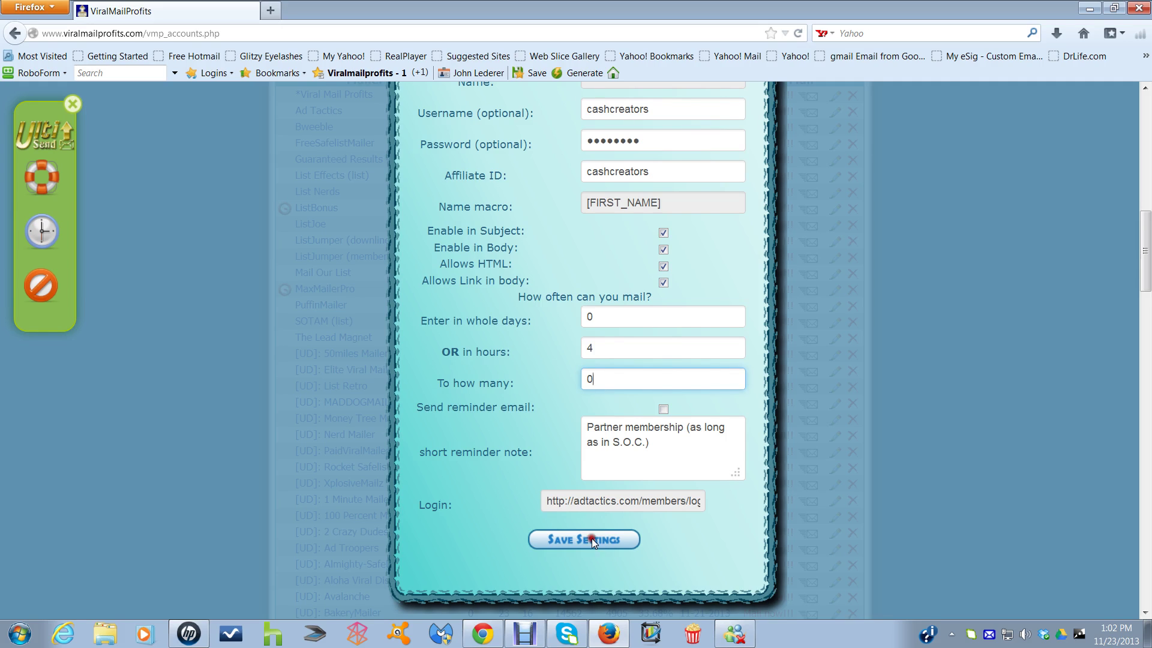
{"action": "scroll", "coordinate": [551, 454], "scroll_direction": "up", "scroll_amount": 3}
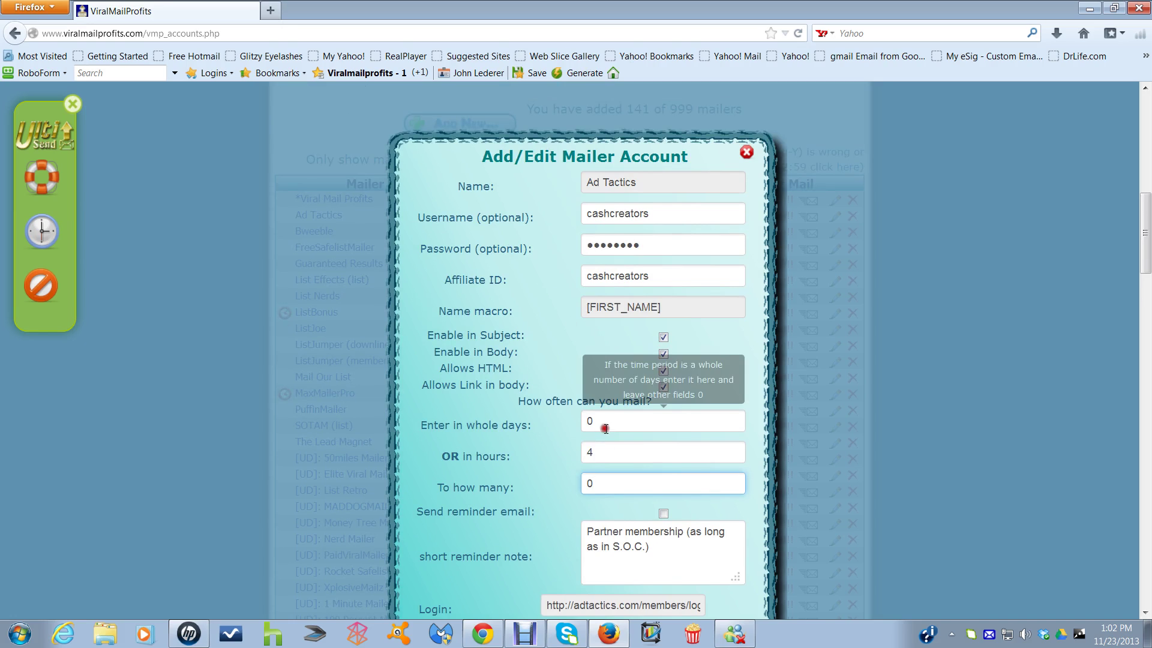
- Save the Ad Tactics mailer account settings and dismiss the RoboForm password request
{"action": "scroll", "coordinate": [605, 428], "scroll_direction": "down", "scroll_amount": 3}
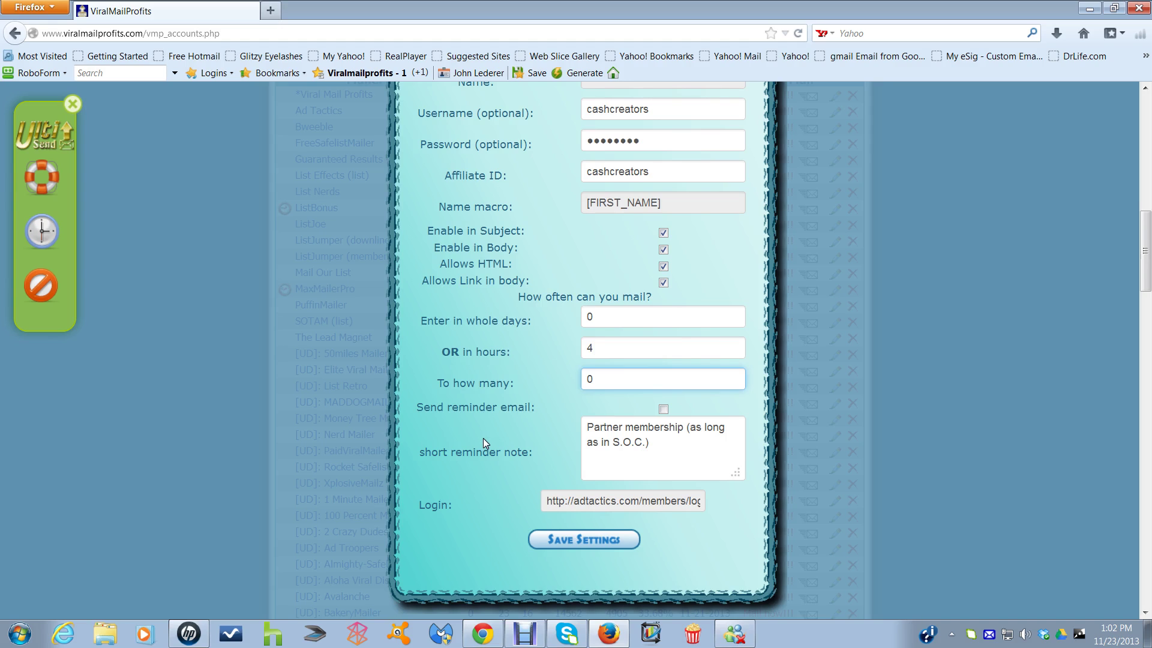
{"action": "left_click", "coordinate": [586, 541]}
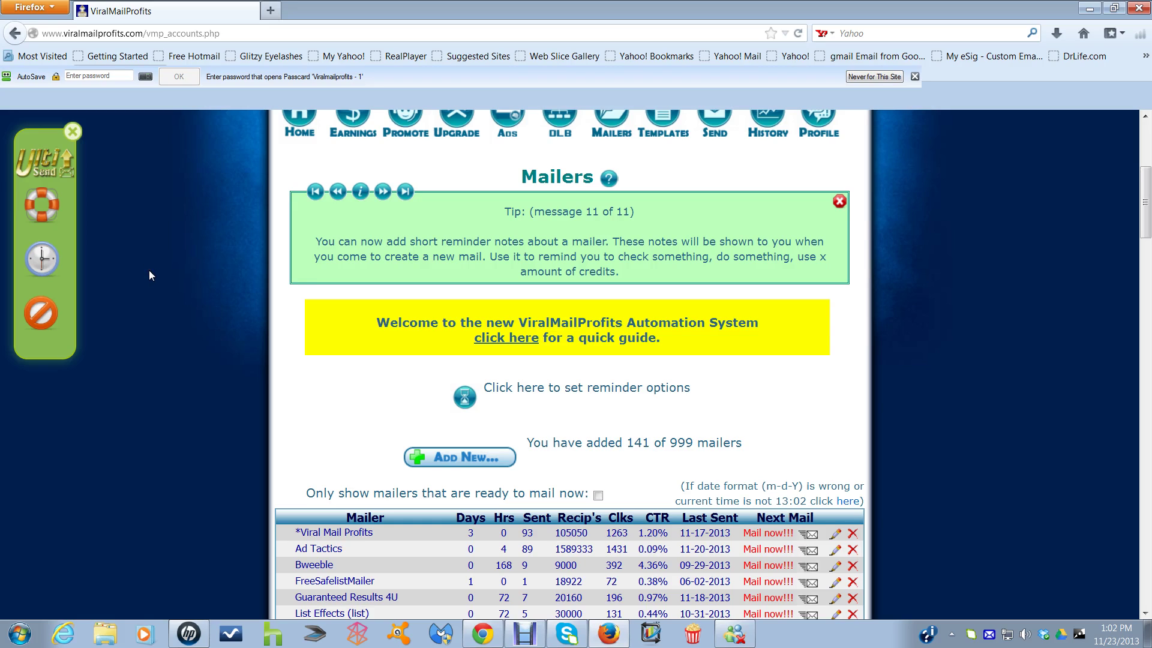
{"action": "left_click", "coordinate": [914, 76]}
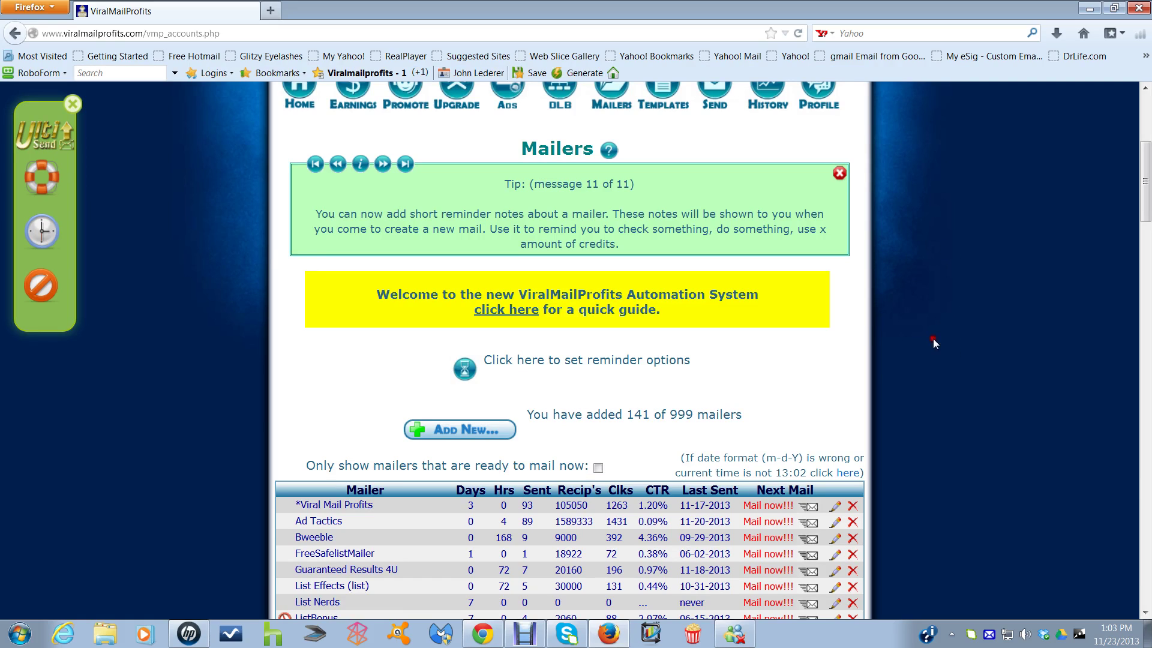
- Launch BakeryMailer from the UltiSend list of mailers due for mailing, skip the login reward and dismiss the credit update notice
{"action": "left_click", "coordinate": [40, 228]}
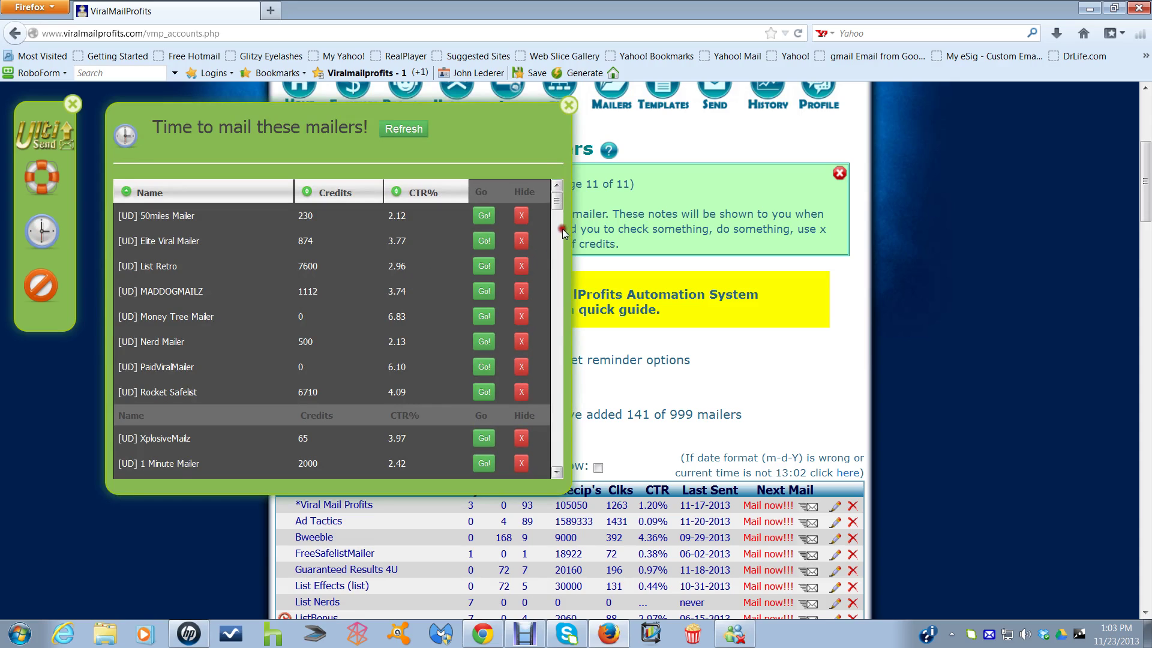
{"action": "left_click_drag", "start_coordinate": [557, 201], "coordinate": [557, 234]}
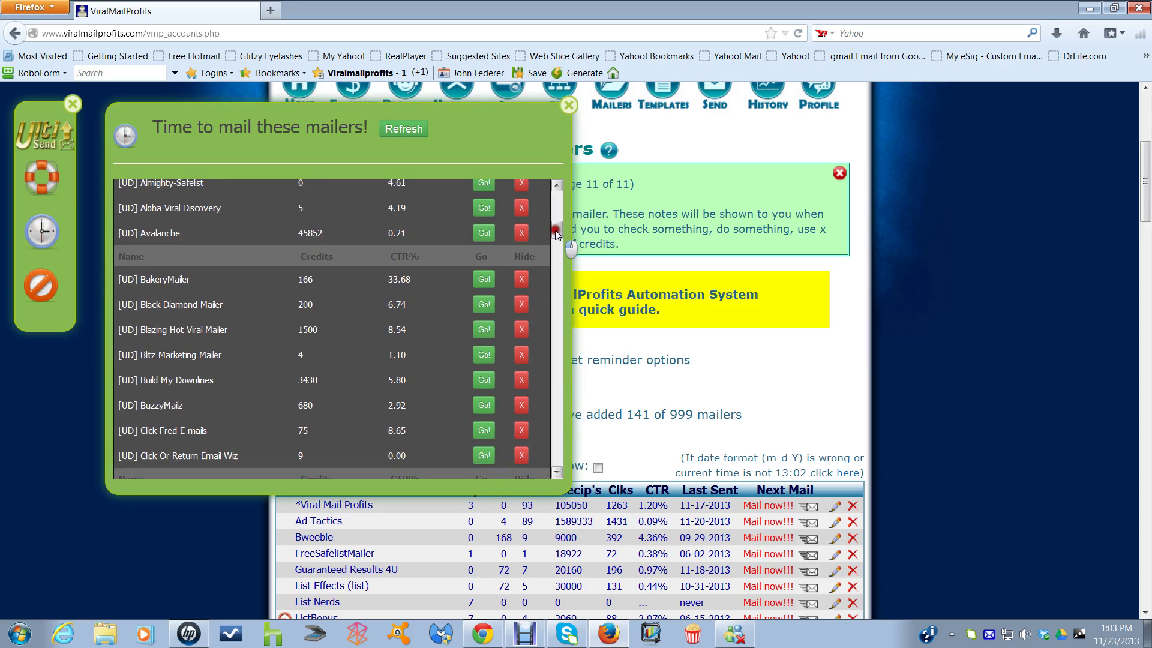
{"action": "left_click", "coordinate": [482, 280]}
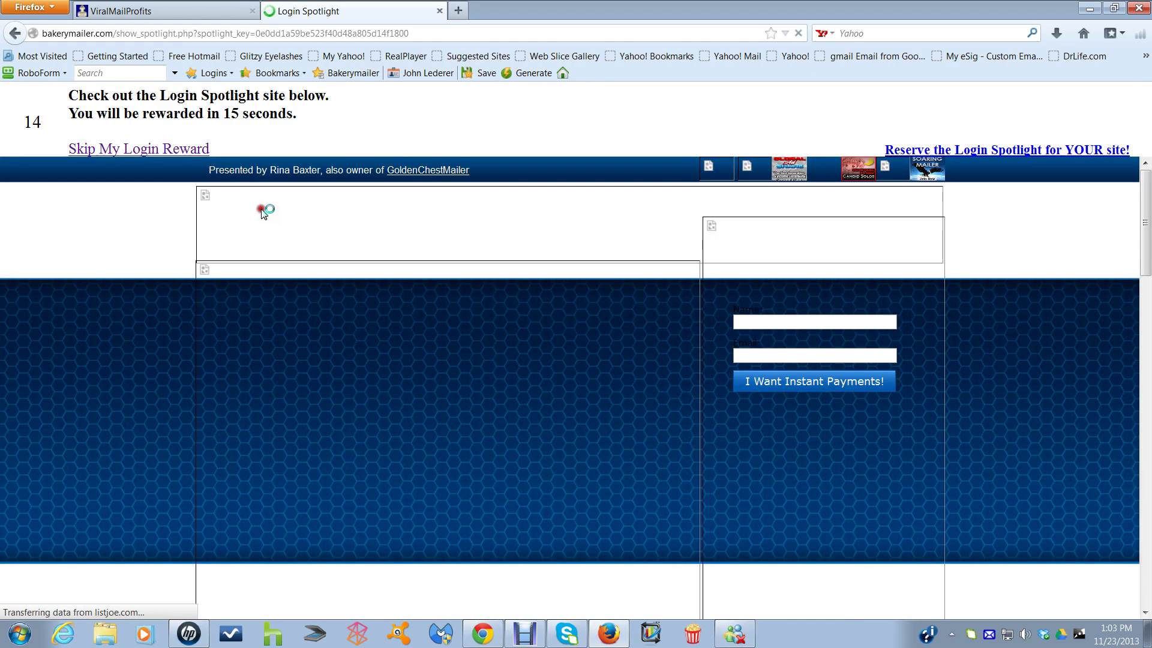
{"action": "left_click", "coordinate": [179, 151]}
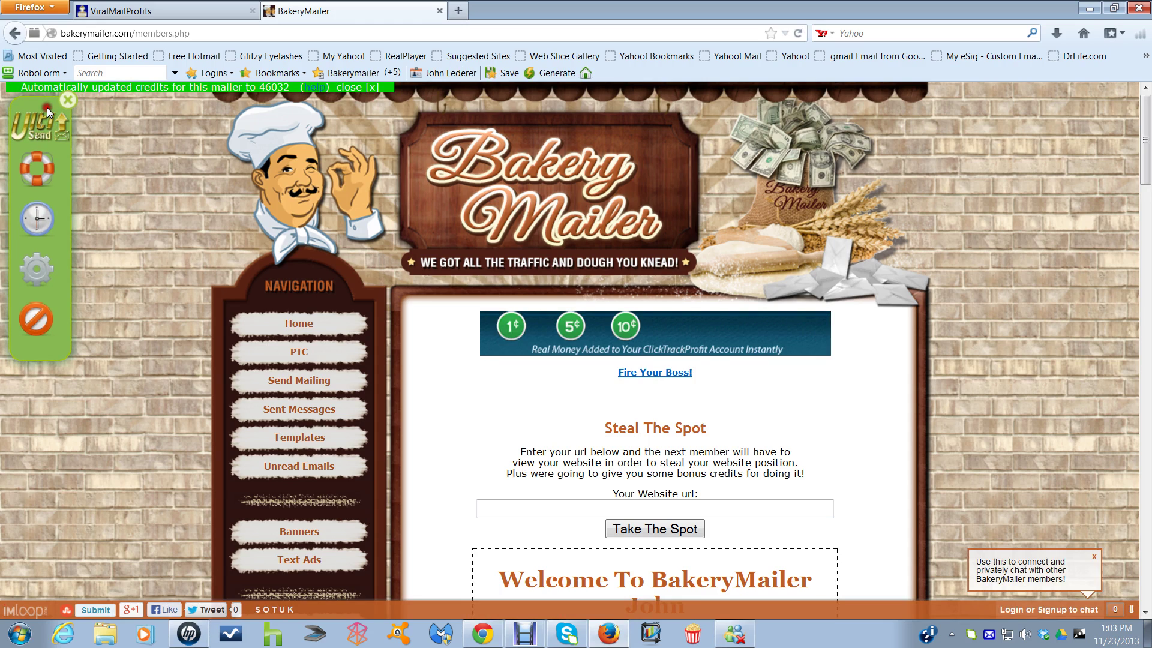
{"action": "left_click", "coordinate": [371, 88]}
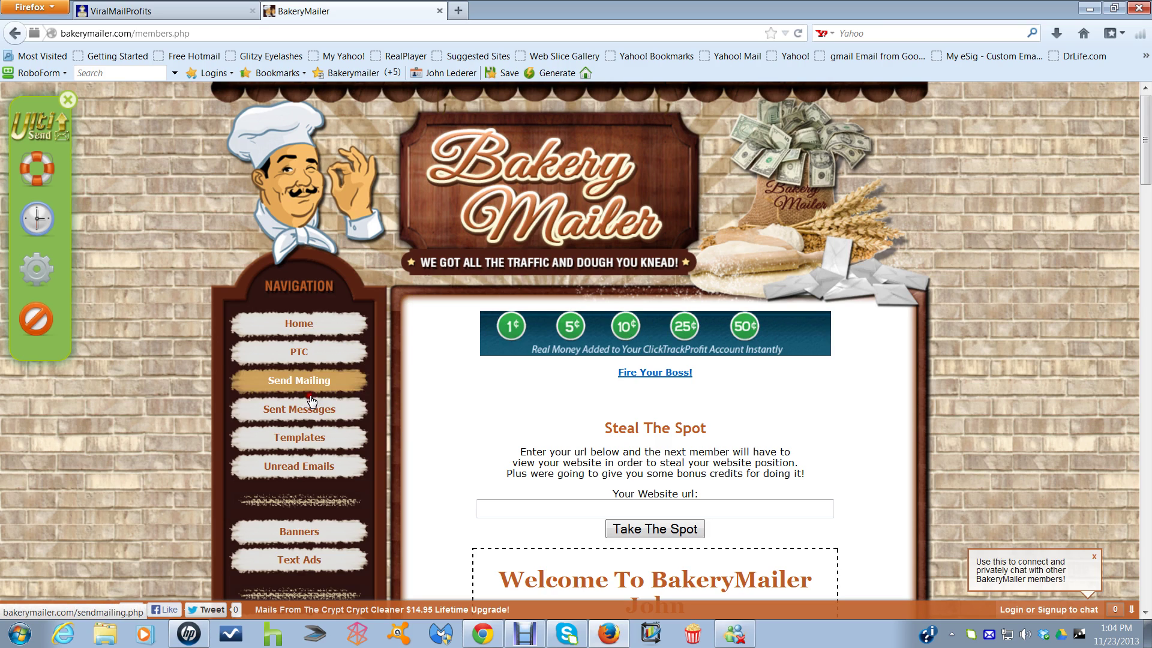
- Try to send the saved "Get 60 Days In Trafficwave On Me!" template, and go on to BakeryMailer's list of unread emails
{"action": "left_click", "coordinate": [310, 440]}
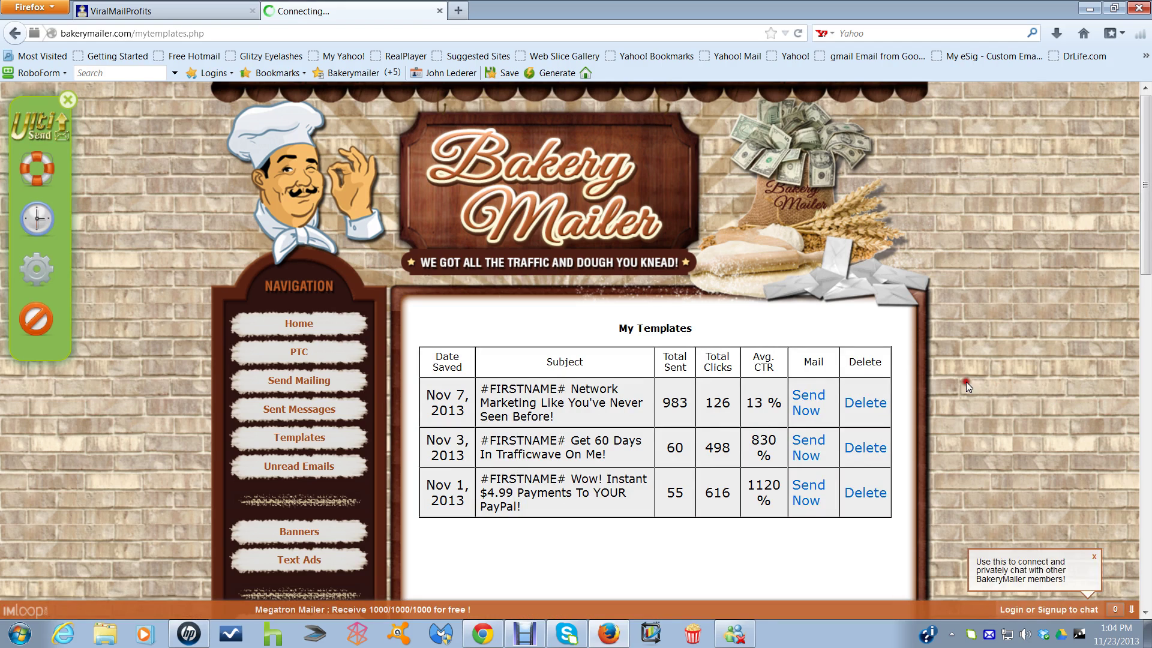
{"action": "left_click", "coordinate": [809, 443]}
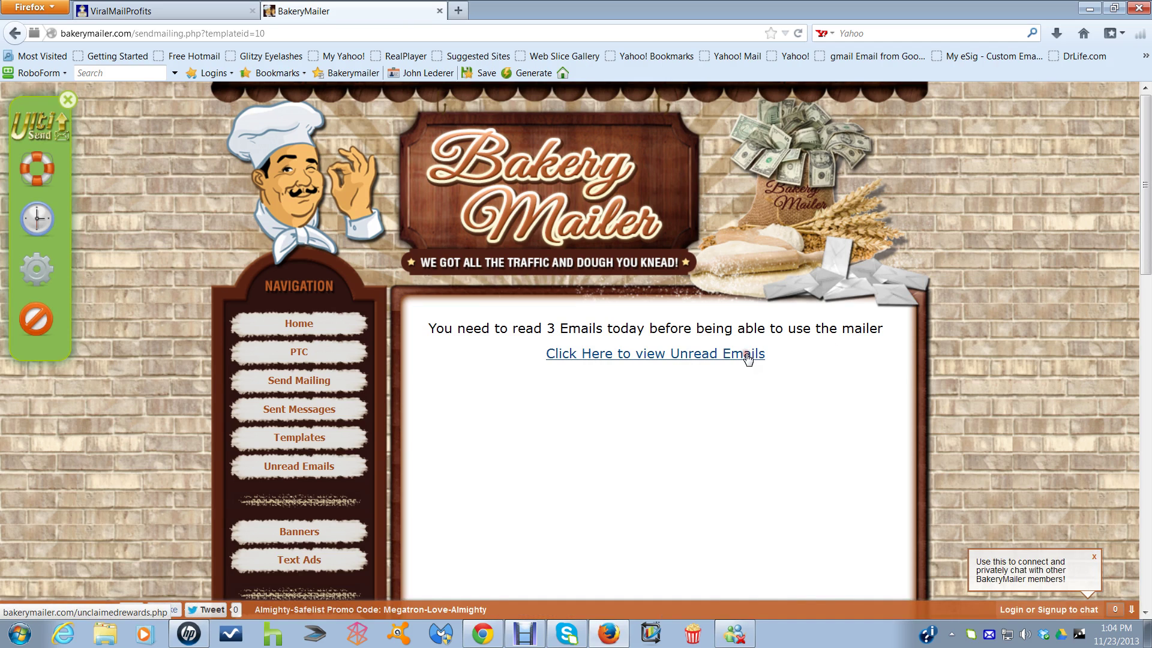
{"action": "left_click", "coordinate": [746, 357]}
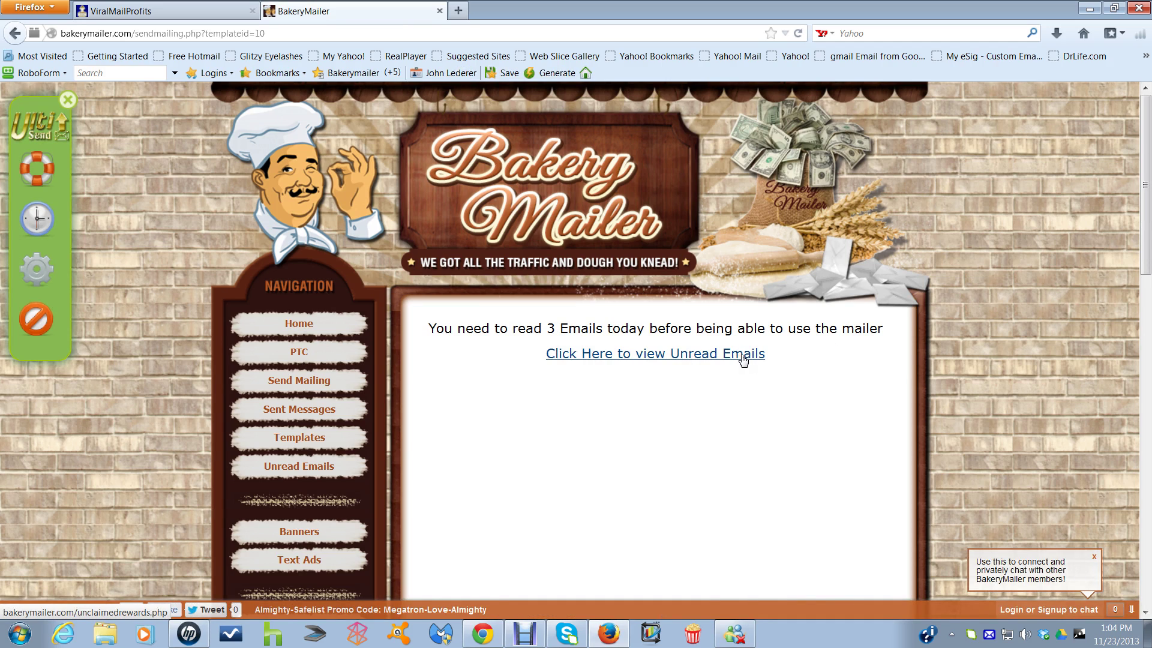
{"action": "left_click", "coordinate": [744, 358]}
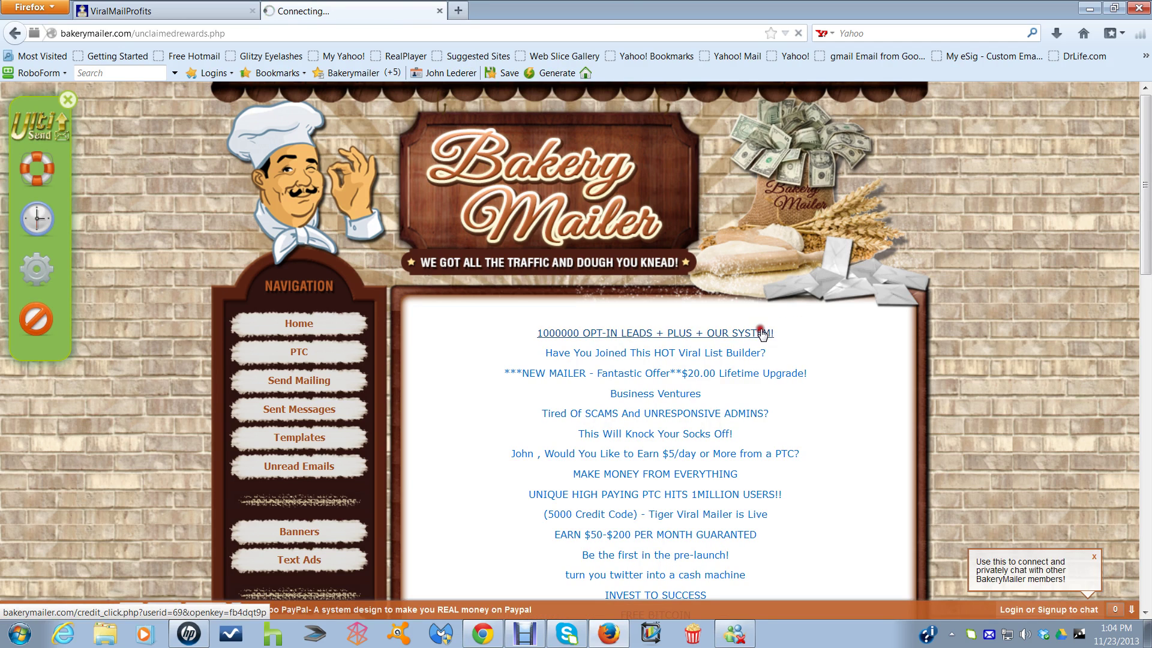
- Open the unread email "1000000 OPT-IN LEADS + PLUS + OUR SYSTEM!", claim its credits with the matching icon and close its page
{"action": "left_click", "coordinate": [764, 331]}
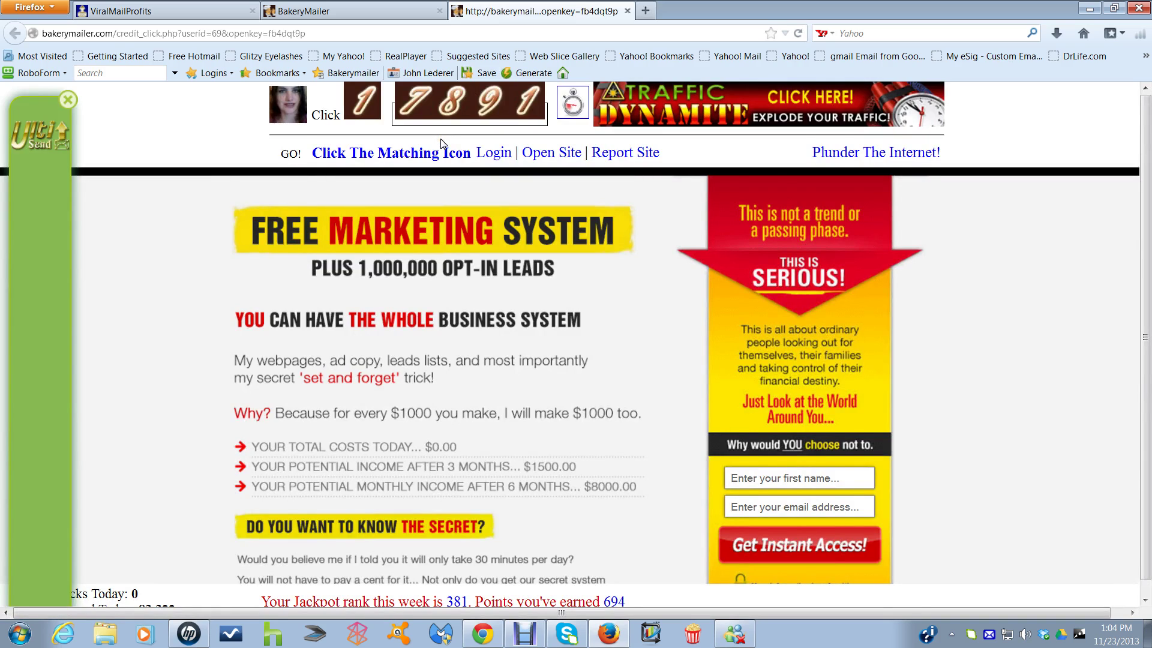
{"action": "left_click", "coordinate": [523, 105]}
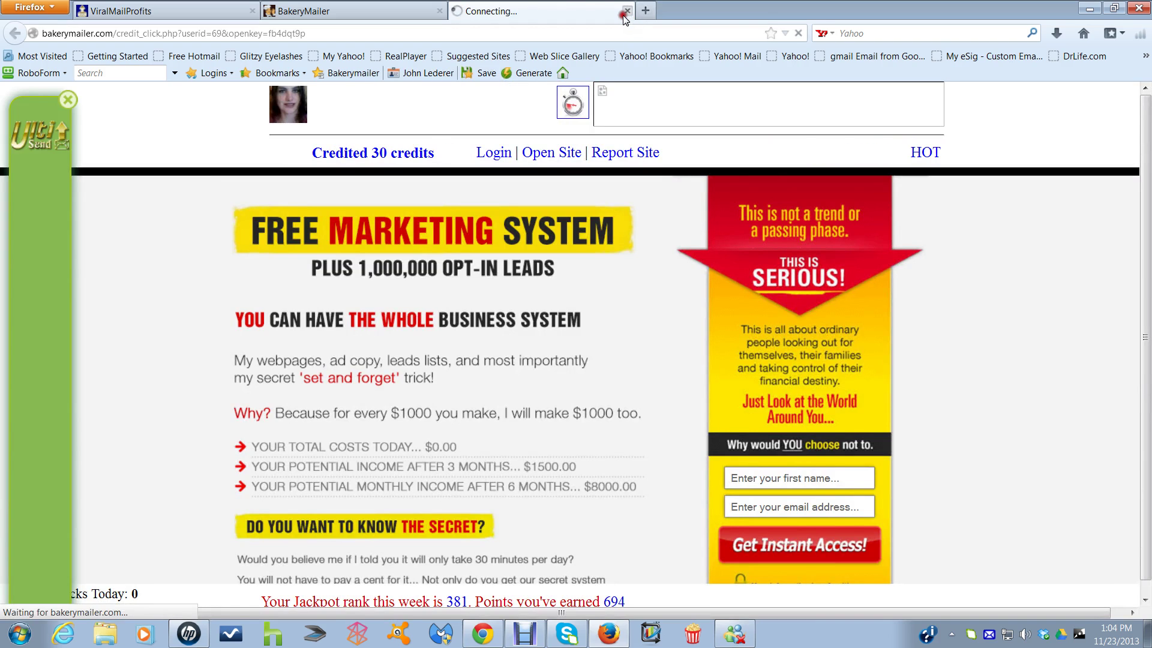
{"action": "left_click", "coordinate": [628, 10]}
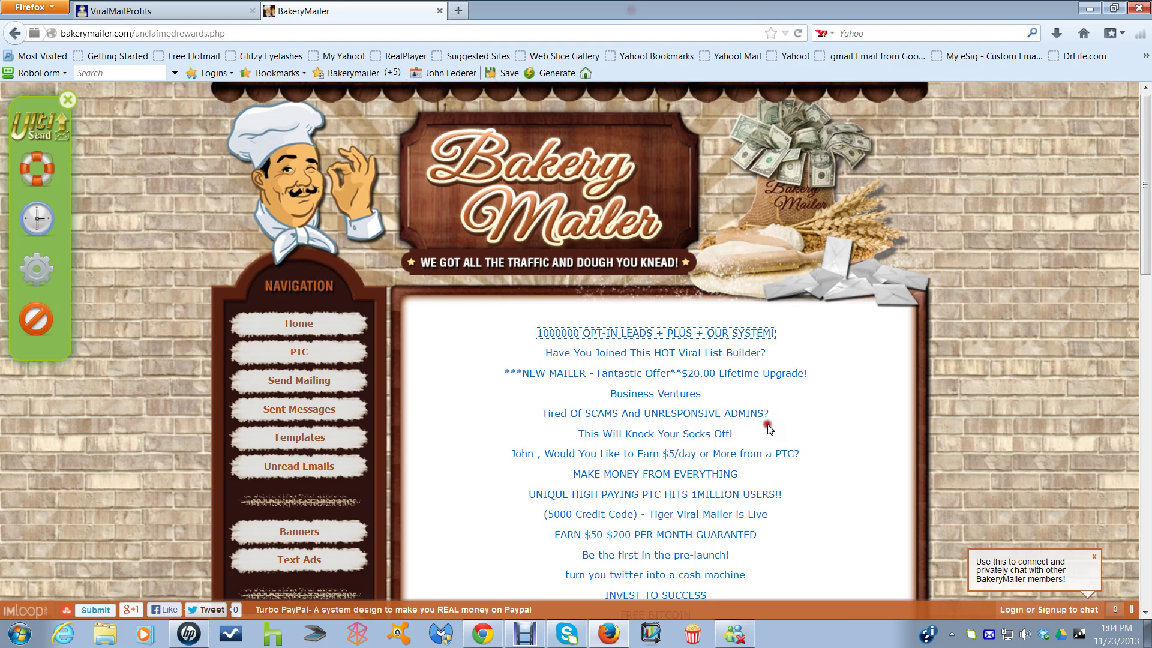
- Open the unread email "Have You Joined This HOT Viral List Builder?", reload its page, claim the credits with the matching icon and close it
{"action": "left_click", "coordinate": [738, 354]}
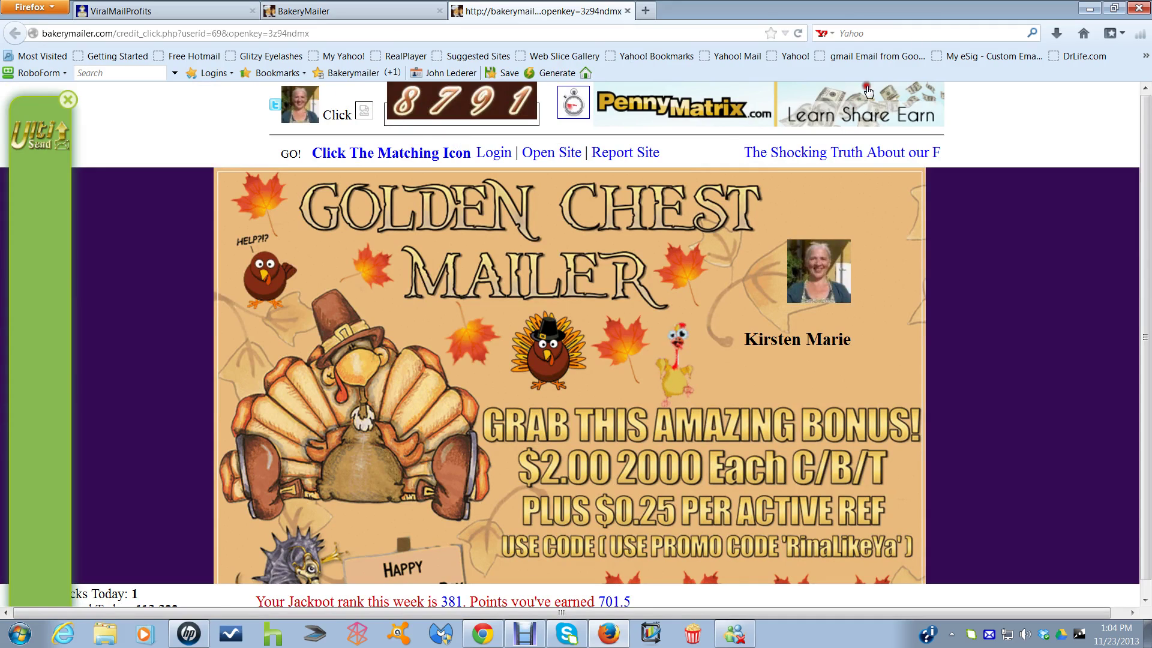
{"action": "left_click", "coordinate": [800, 34]}
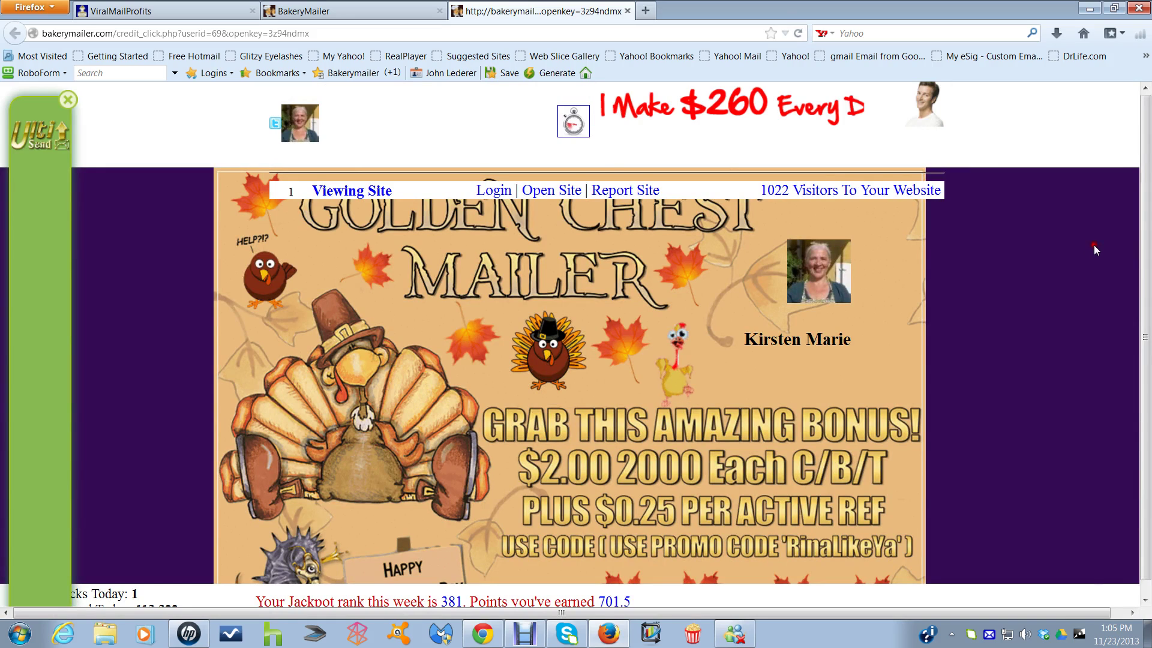
{"action": "left_click", "coordinate": [423, 133]}
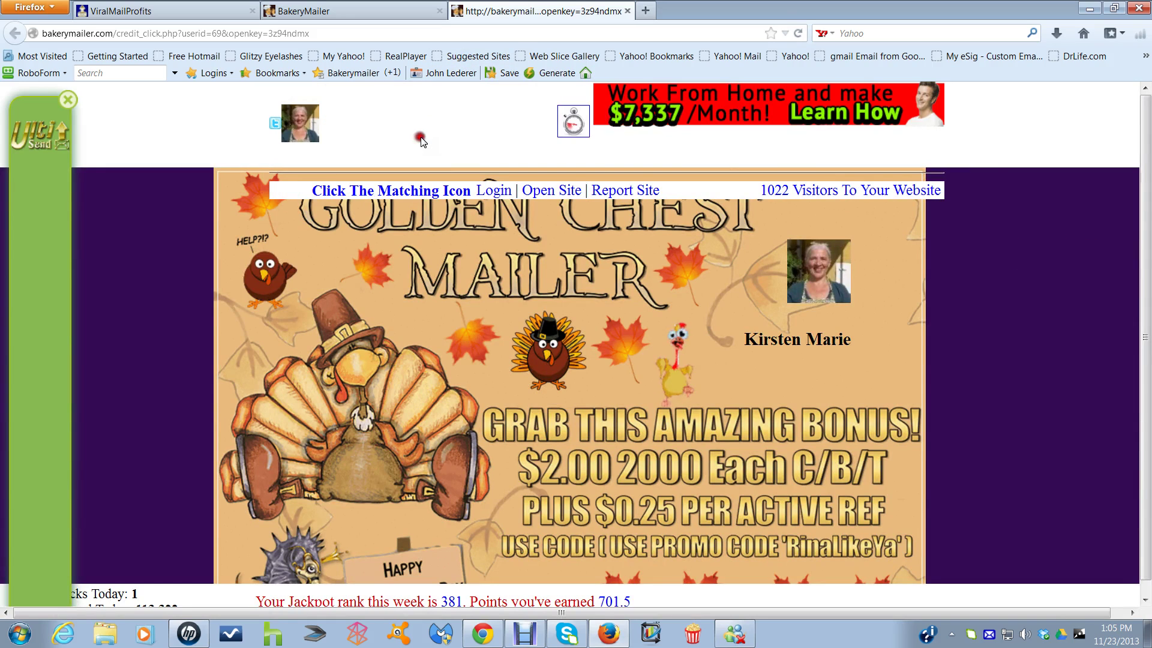
{"action": "left_click", "coordinate": [627, 11]}
- Claim the credits for the unread email "***NEW MAILER - Fantastic Offer**$20.00 Lifetime Upgrade!" with the matching icon and close its page
{"action": "left_click", "coordinate": [755, 375]}
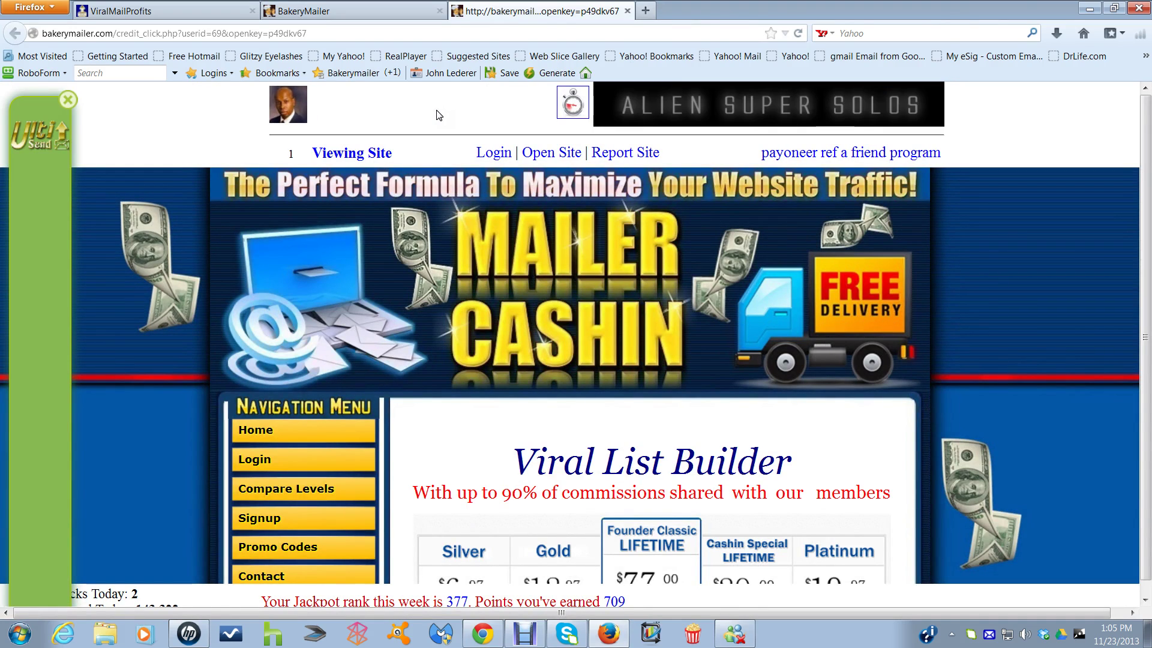
{"action": "left_click", "coordinate": [529, 102]}
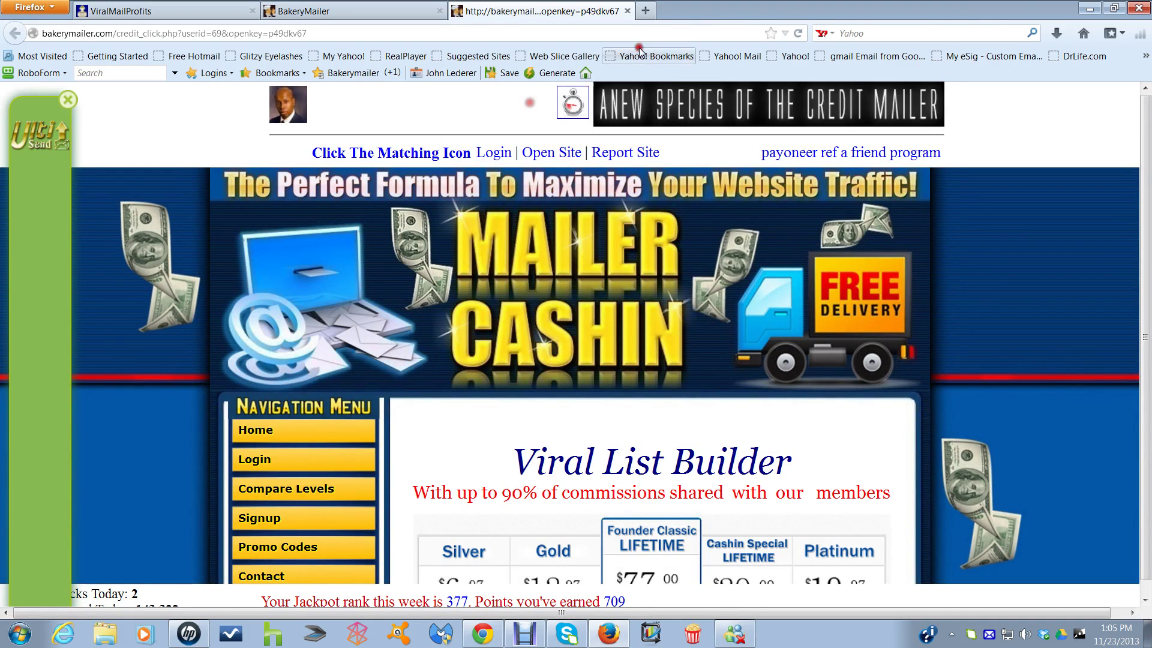
{"action": "left_click", "coordinate": [627, 11]}
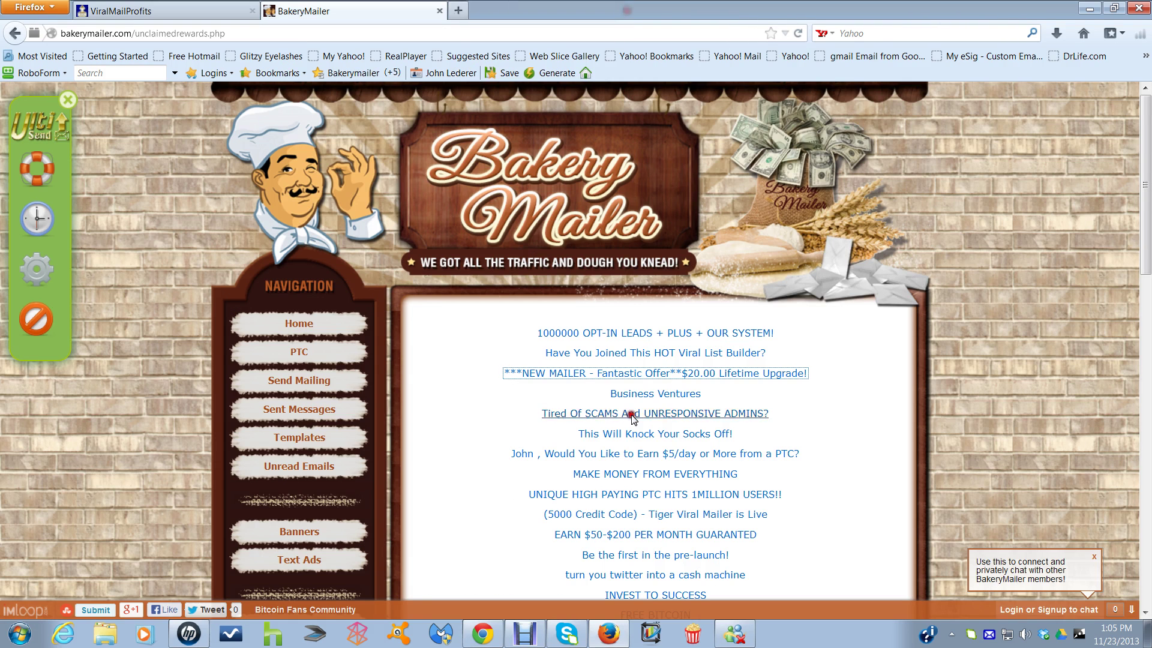
- Load BakeryMailer's saved template "Get 60 Days In Trafficwave On Me!" into the send mailing form
{"action": "left_click", "coordinate": [321, 437]}
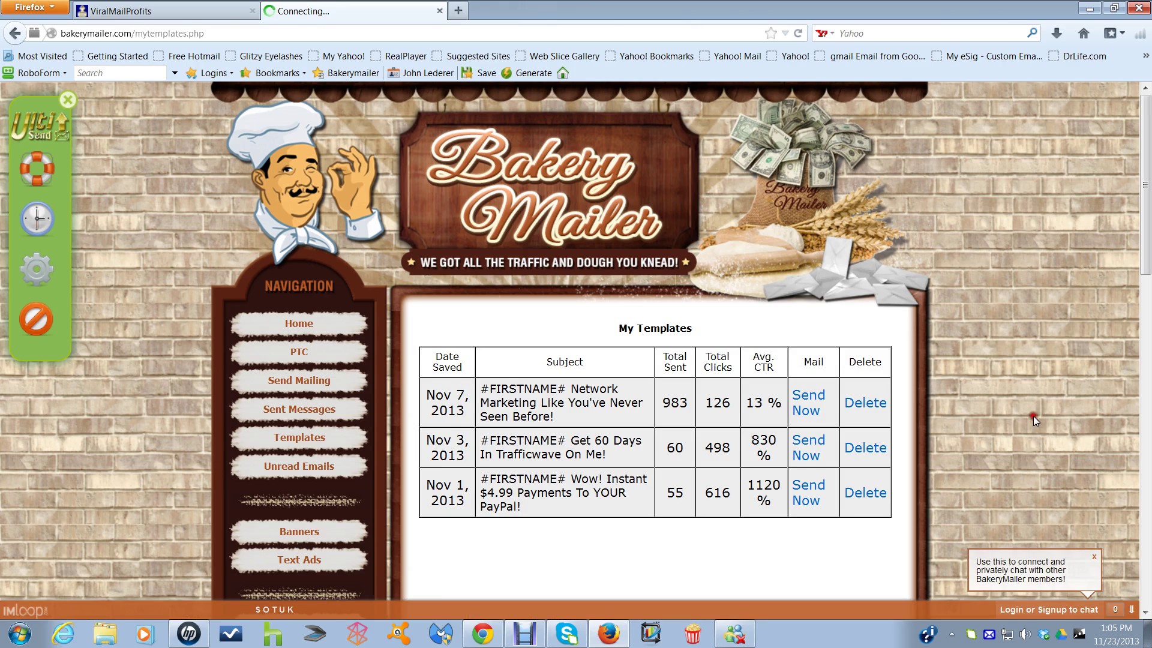
{"action": "left_click", "coordinate": [808, 442]}
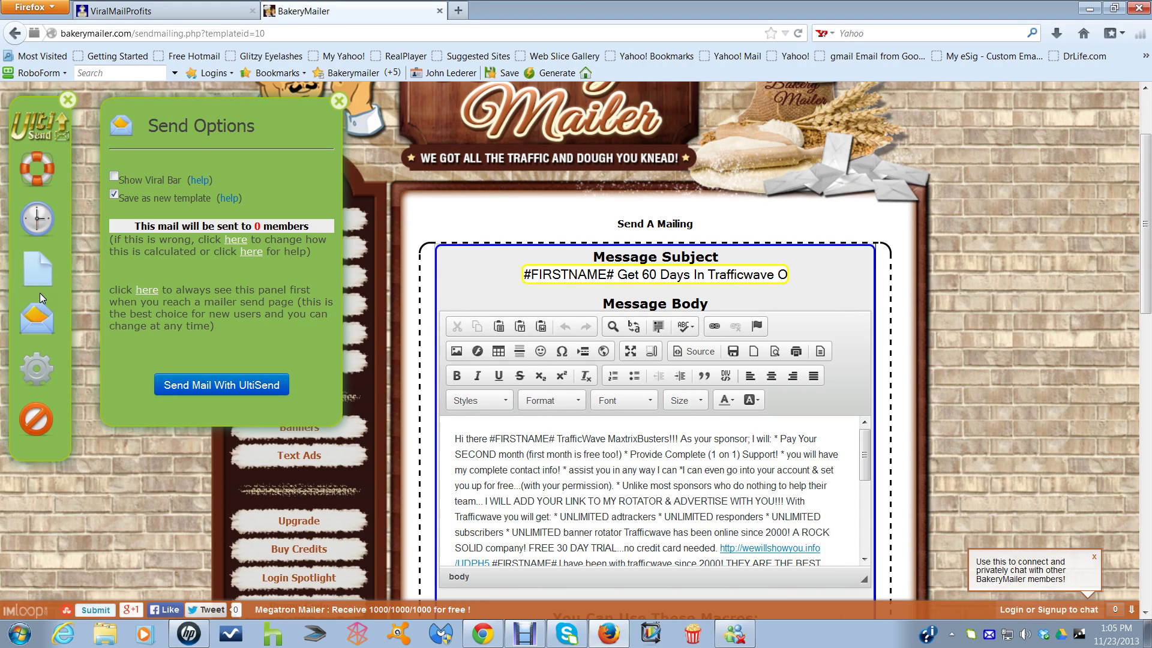
- Fetch the UltiSend template from the TrafficWave category with the subject "#firstname# Get 60 Days In Trafficwave On Me!" into the mailing
{"action": "left_click", "coordinate": [31, 264]}
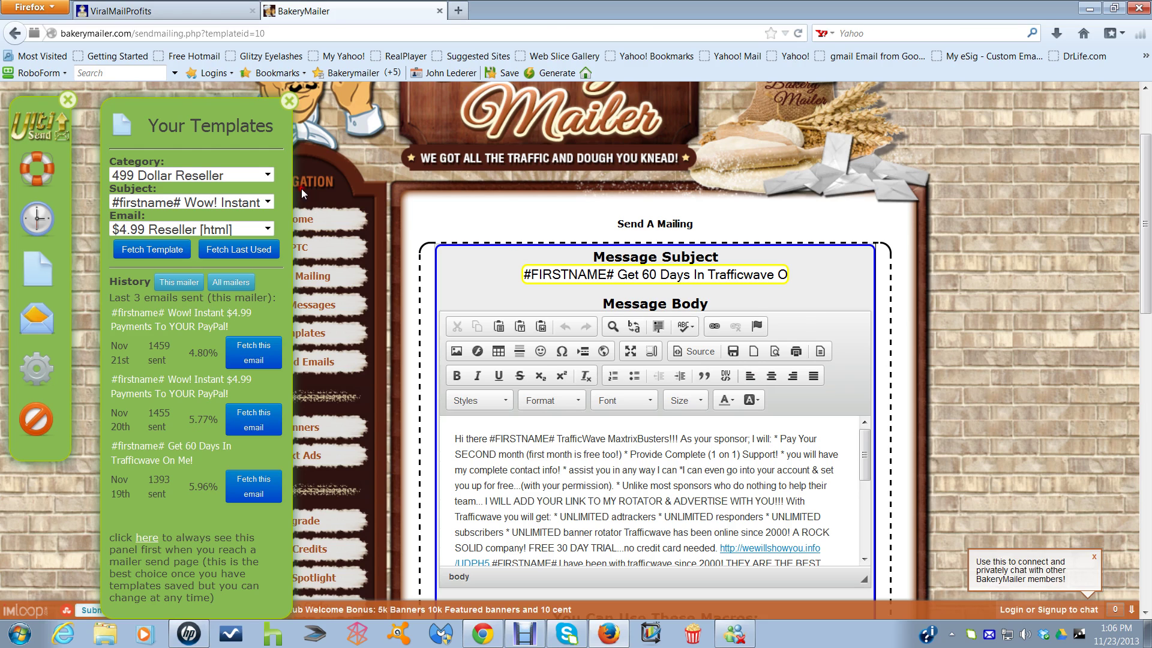
{"action": "left_click", "coordinate": [257, 174]}
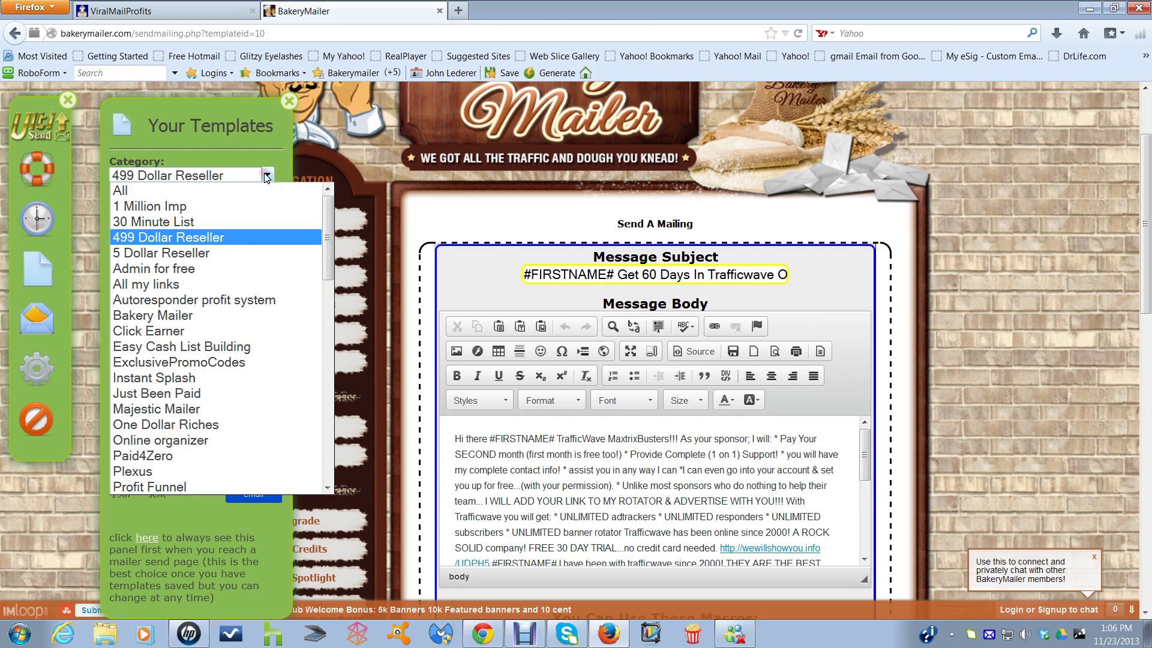
{"action": "scroll", "coordinate": [216, 365], "scroll_direction": "down", "scroll_amount": 4}
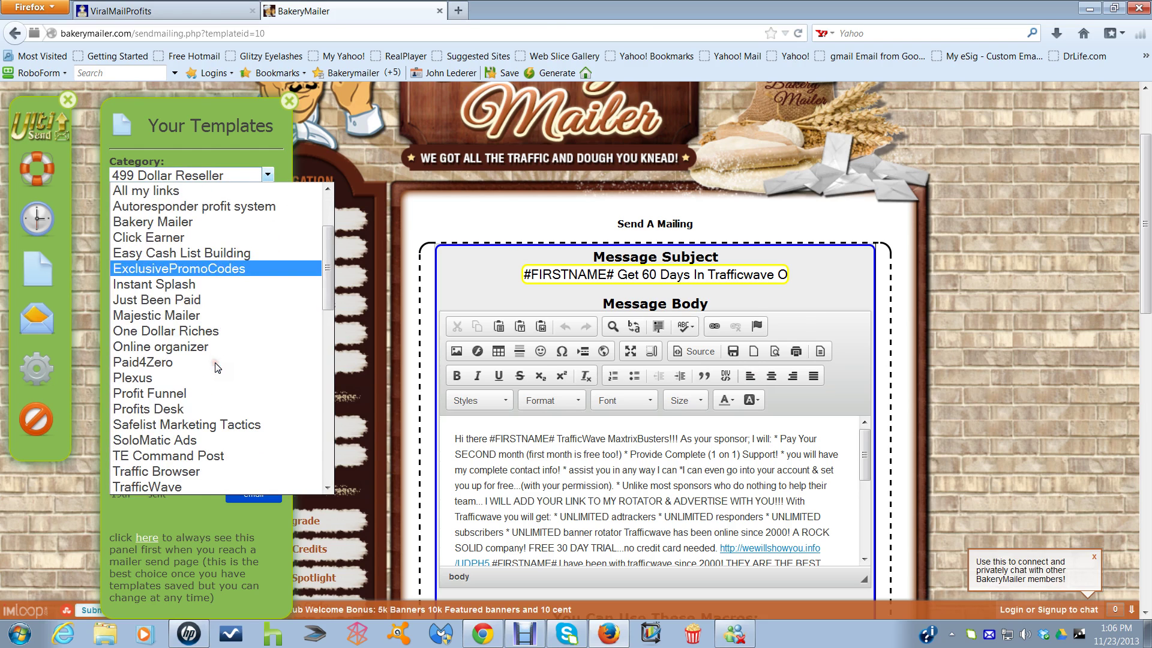
{"action": "left_click", "coordinate": [196, 392]}
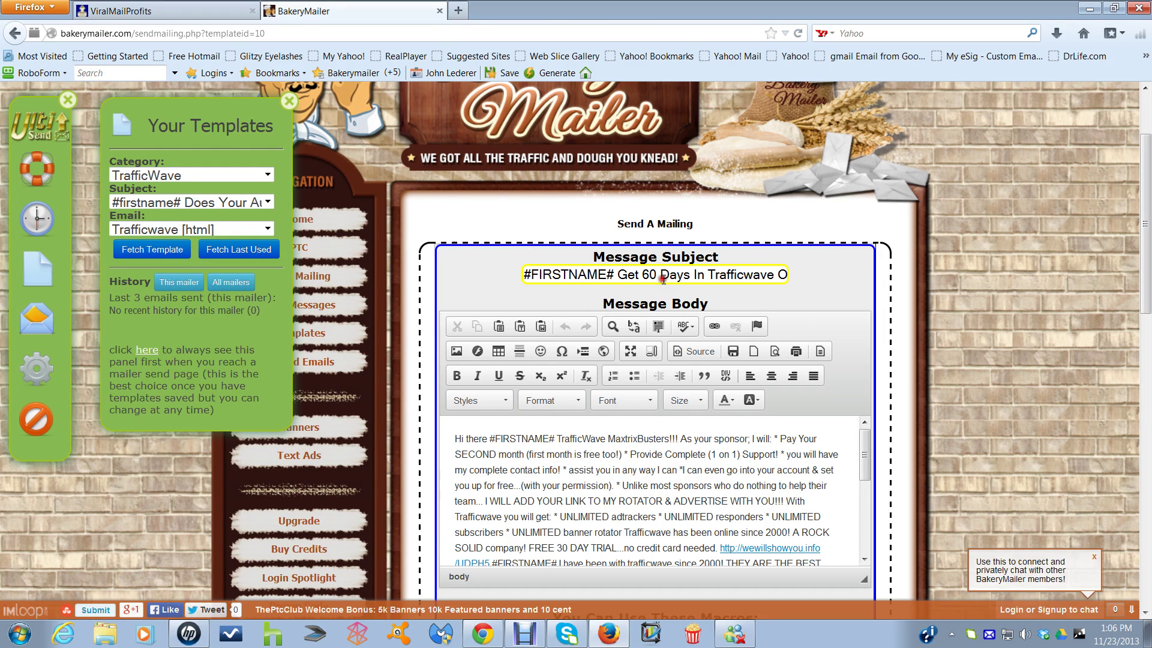
{"action": "left_click", "coordinate": [268, 202]}
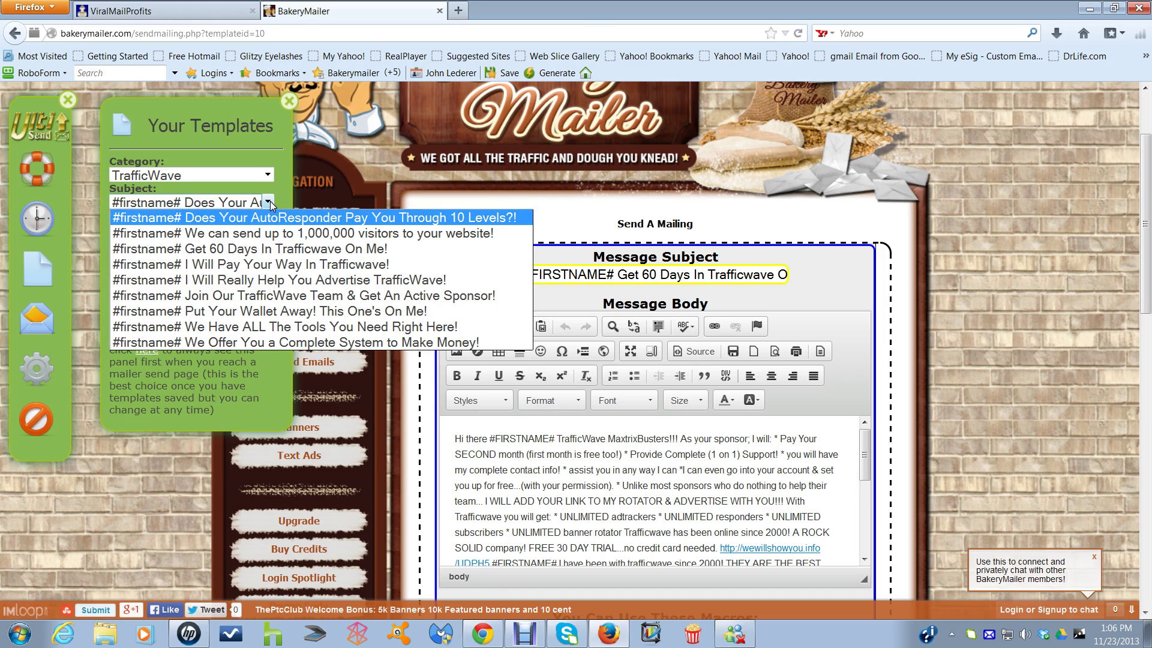
{"action": "left_click", "coordinate": [264, 248]}
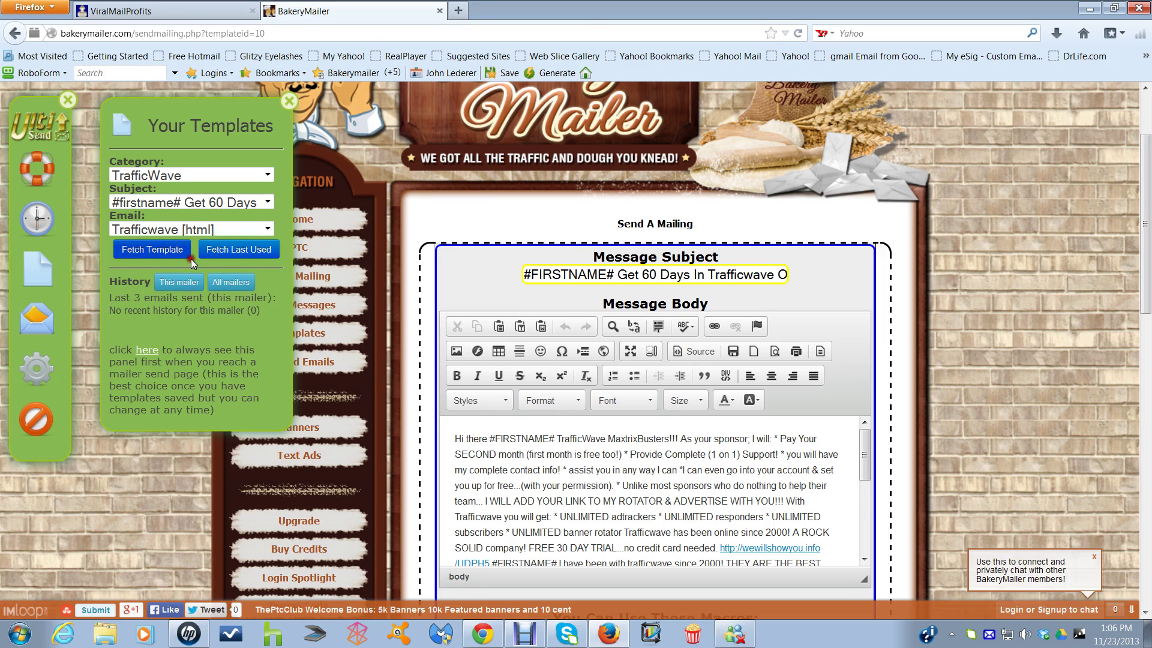
{"action": "left_click", "coordinate": [137, 253]}
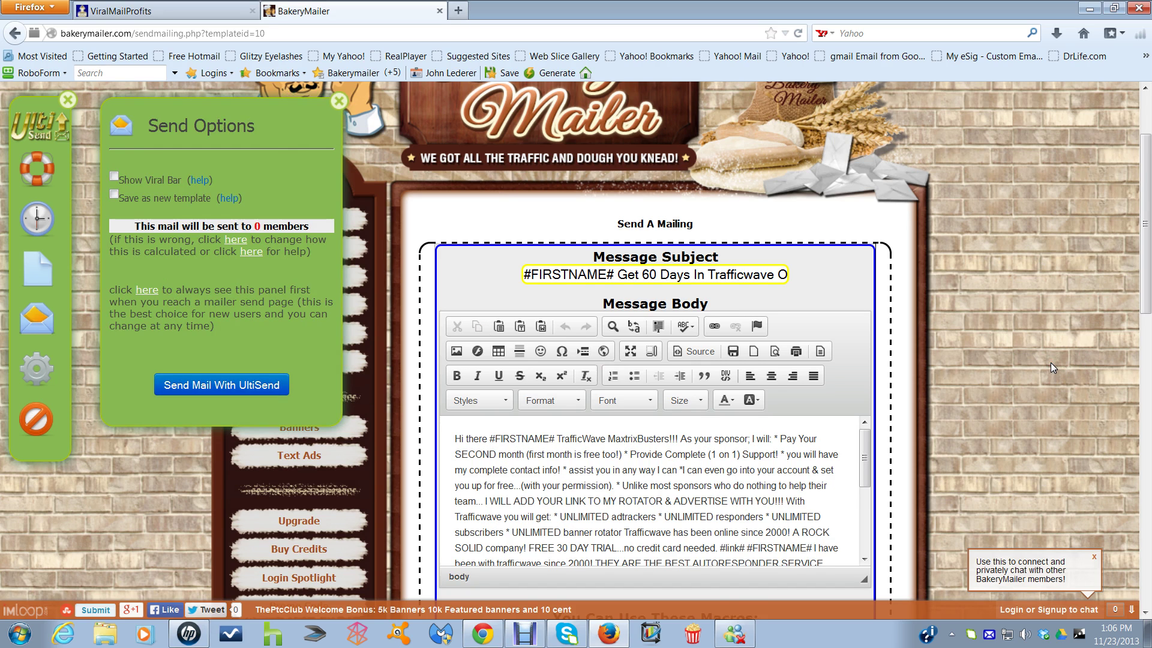
- Set the credits for the mailing to 1557 and check the recipient count in the UltiSend send options
{"action": "scroll", "coordinate": [1050, 363], "scroll_direction": "down", "scroll_amount": 5}
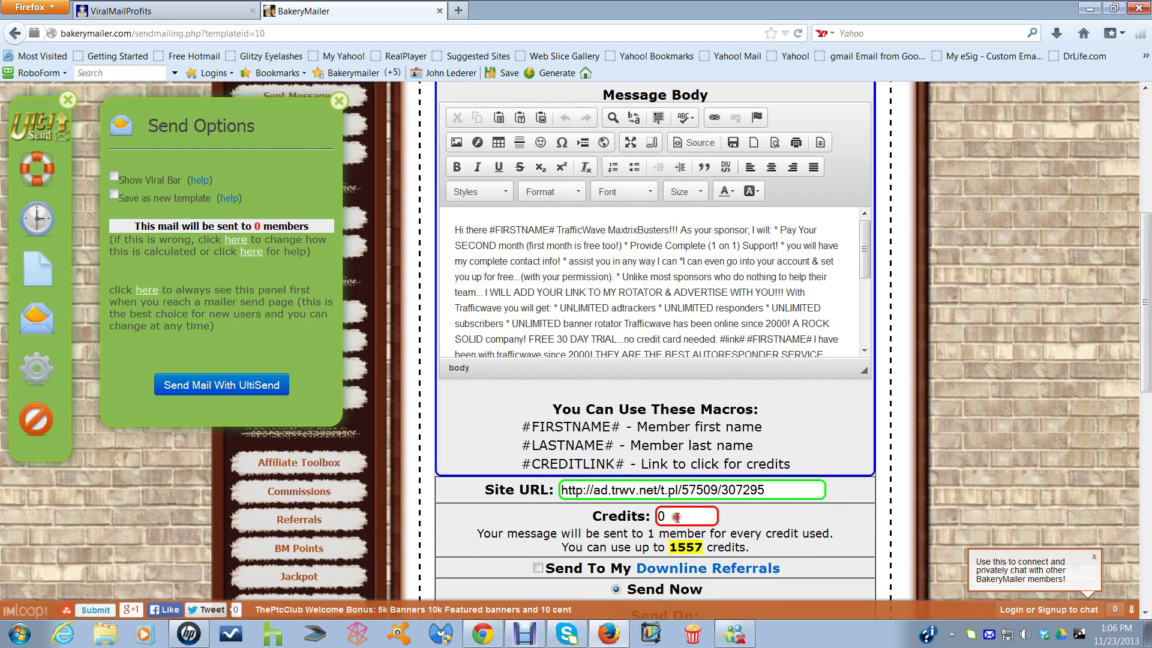
{"action": "left_click_drag", "start_coordinate": [675, 515], "coordinate": [609, 515]}
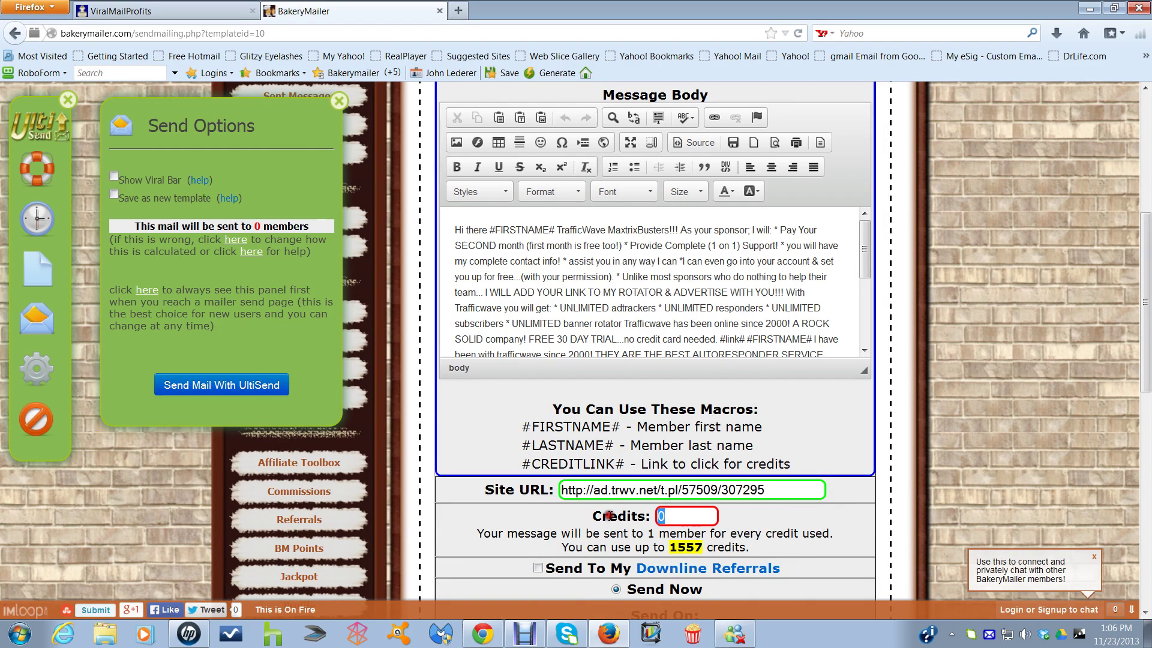
{"action": "type", "text": "1557"}
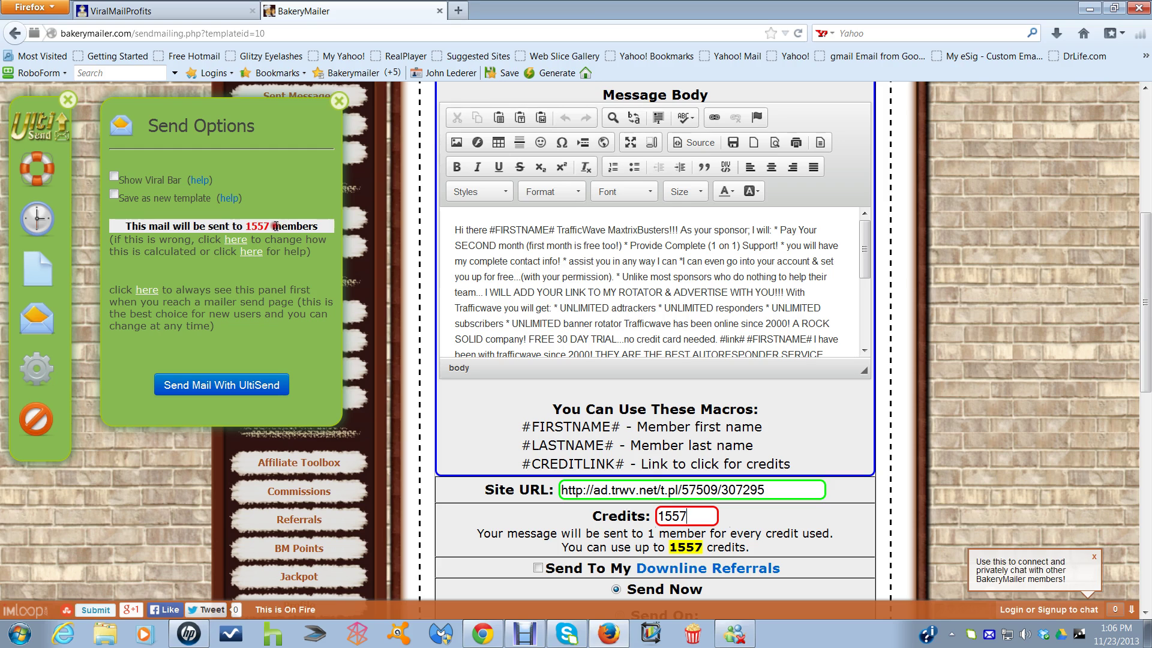
{"action": "mouse_move", "coordinate": [273, 226]}
{"action": "left_mouse_down"}
{"action": "mouse_move", "coordinate": [256, 226]}
{"action": "mouse_move", "coordinate": [273, 227]}
{"action": "left_mouse_up"}
- Examine the UltiSend send option and the mailing form's own scheduling and send controls
{"action": "left_click", "coordinate": [196, 386]}
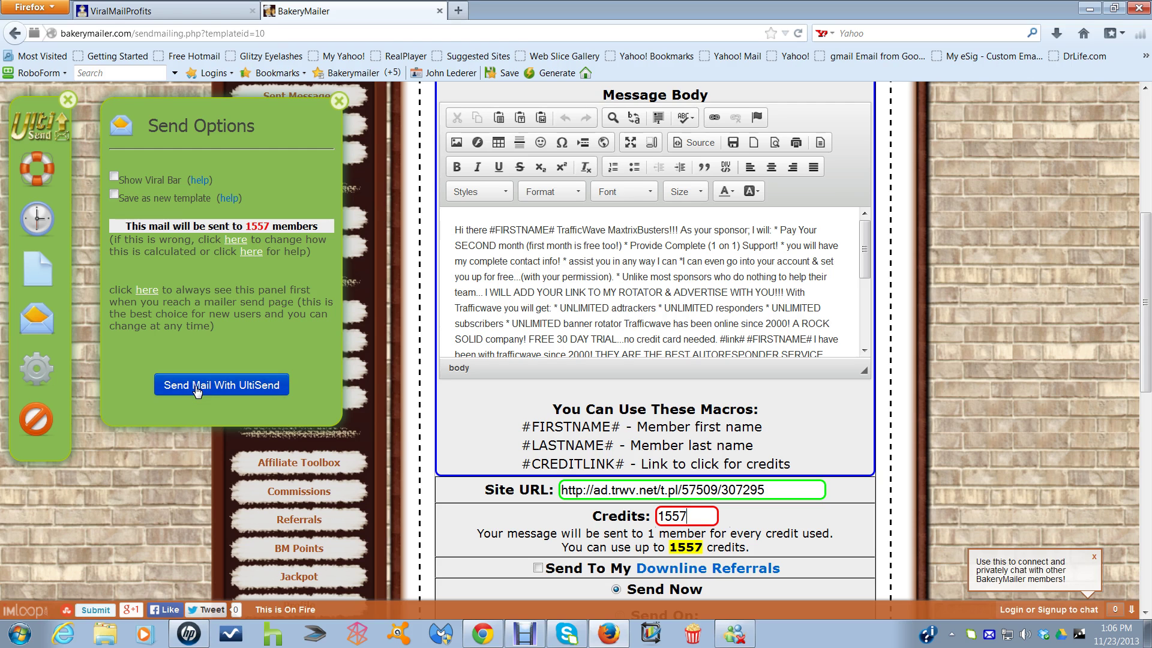
{"action": "left_click_drag", "start_coordinate": [1147, 356], "coordinate": [1147, 411]}
{"action": "left_click", "coordinate": [662, 534]}
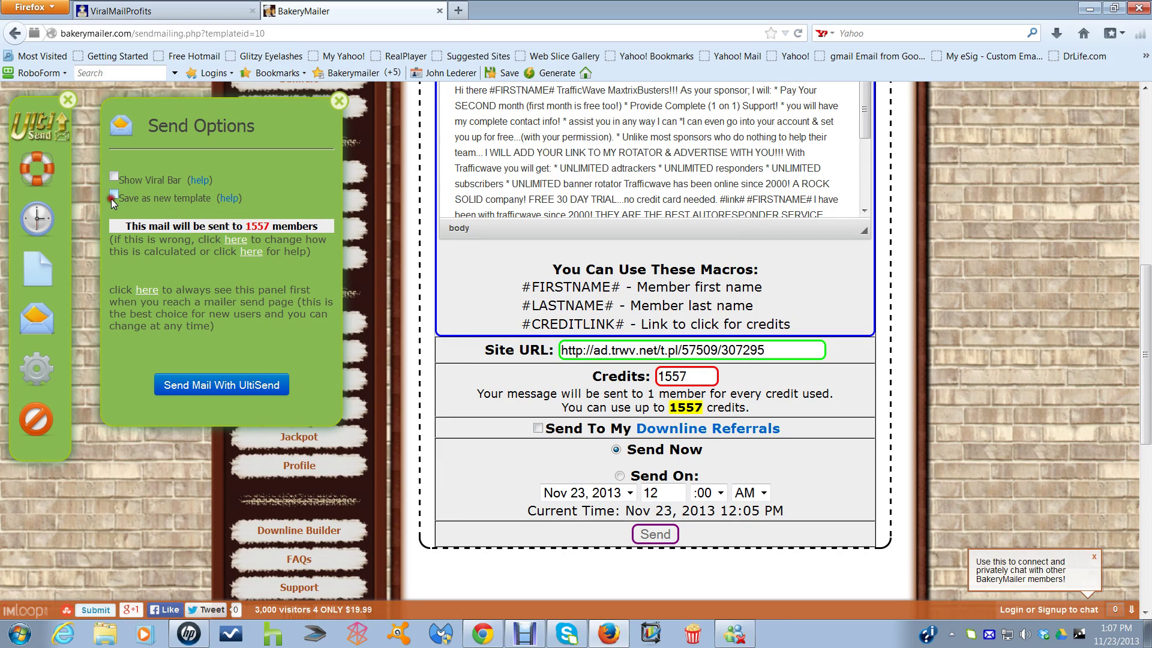
- Send the BakeryMailer mailing through UltiSend without saving it as a new template
{"action": "left_click", "coordinate": [170, 203]}
{"action": "left_click", "coordinate": [170, 11]}
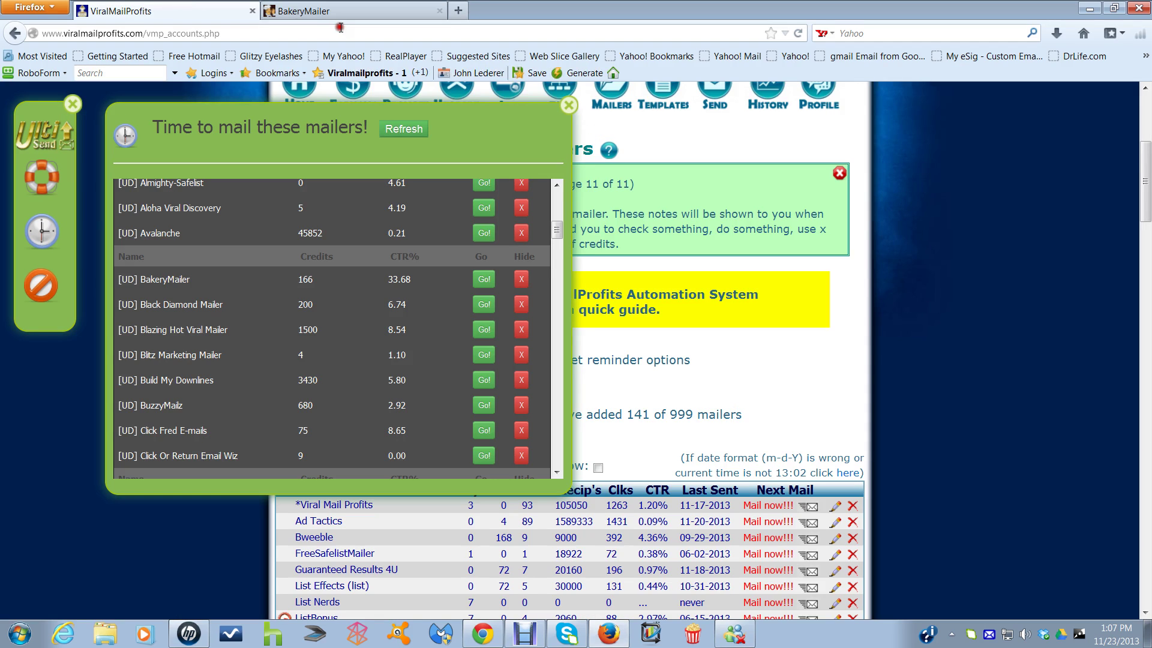
{"action": "left_click", "coordinate": [358, 8]}
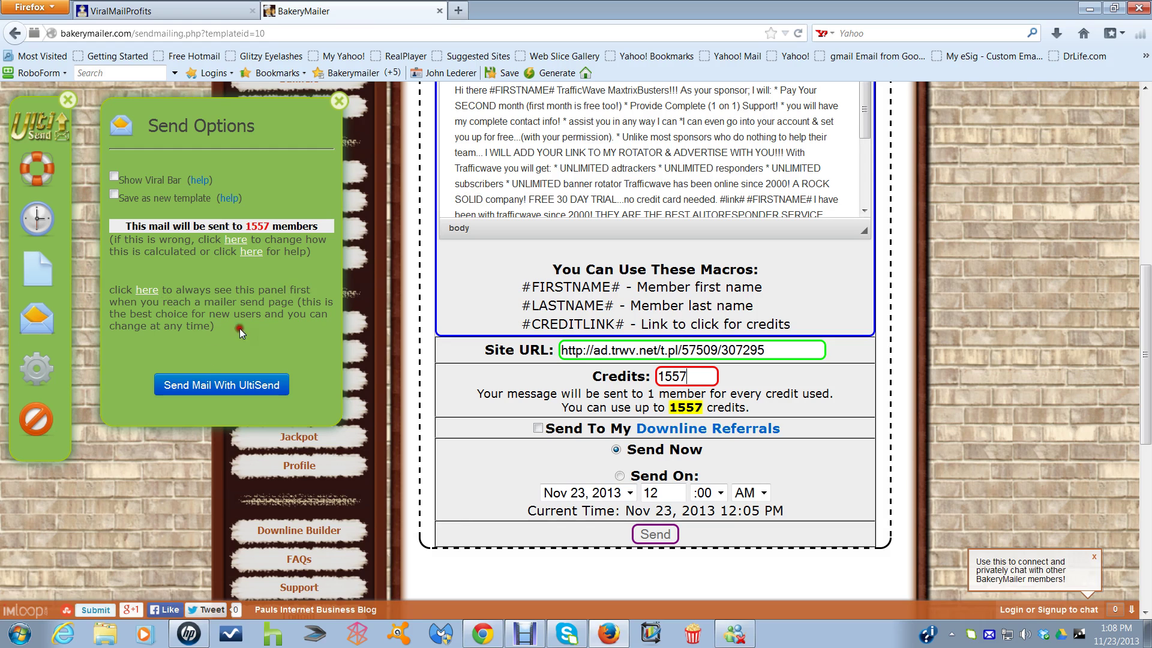
{"action": "left_click", "coordinate": [193, 386]}
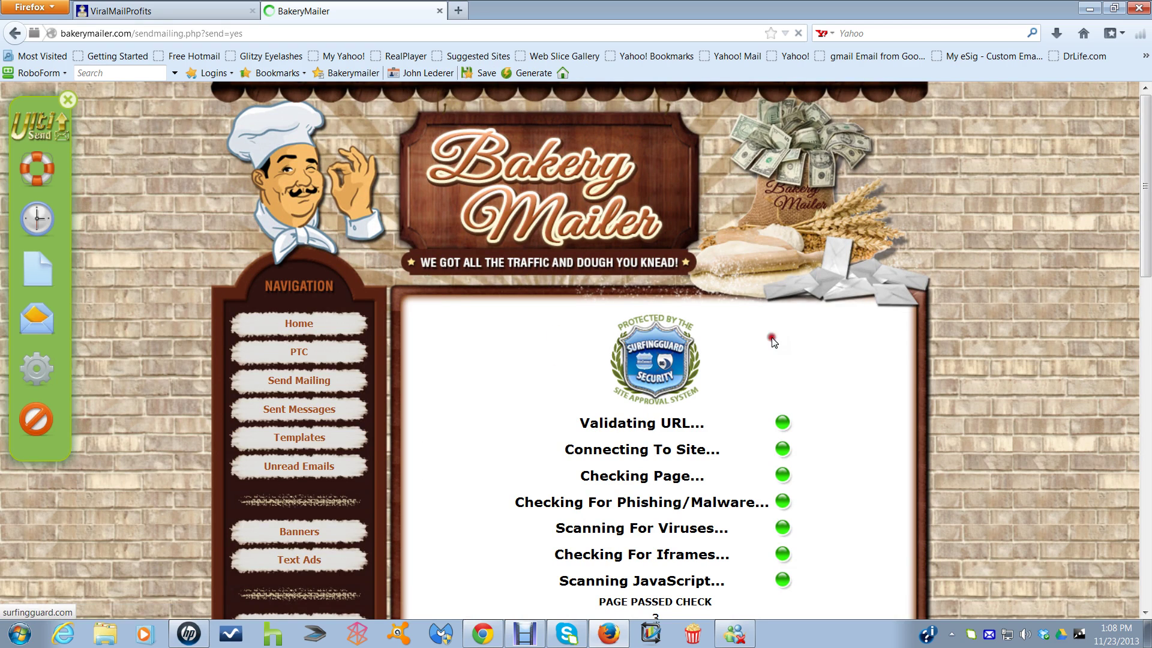
- Confirm the advertised site for the BakeryMailer mailing and close the mailer's page
{"action": "scroll", "coordinate": [890, 384], "scroll_direction": "down", "scroll_amount": 3}
{"action": "scroll", "coordinate": [890, 384], "scroll_direction": "down", "scroll_amount": 6}
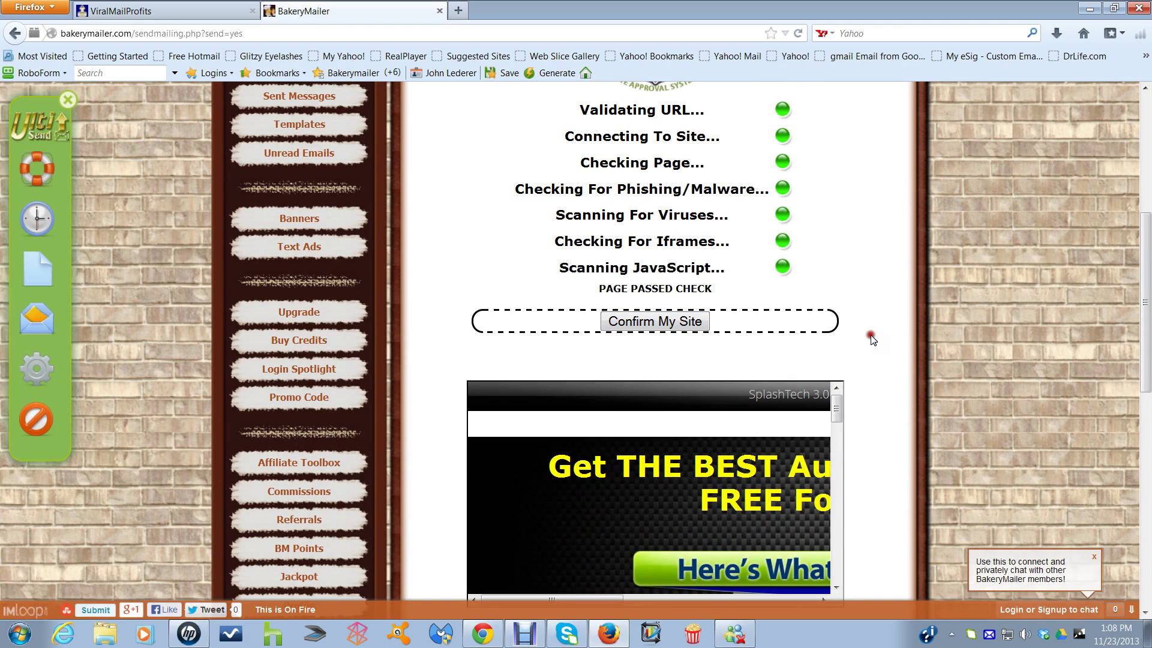
{"action": "scroll", "coordinate": [876, 332], "scroll_direction": "down", "scroll_amount": 3}
{"action": "left_click", "coordinate": [707, 221]}
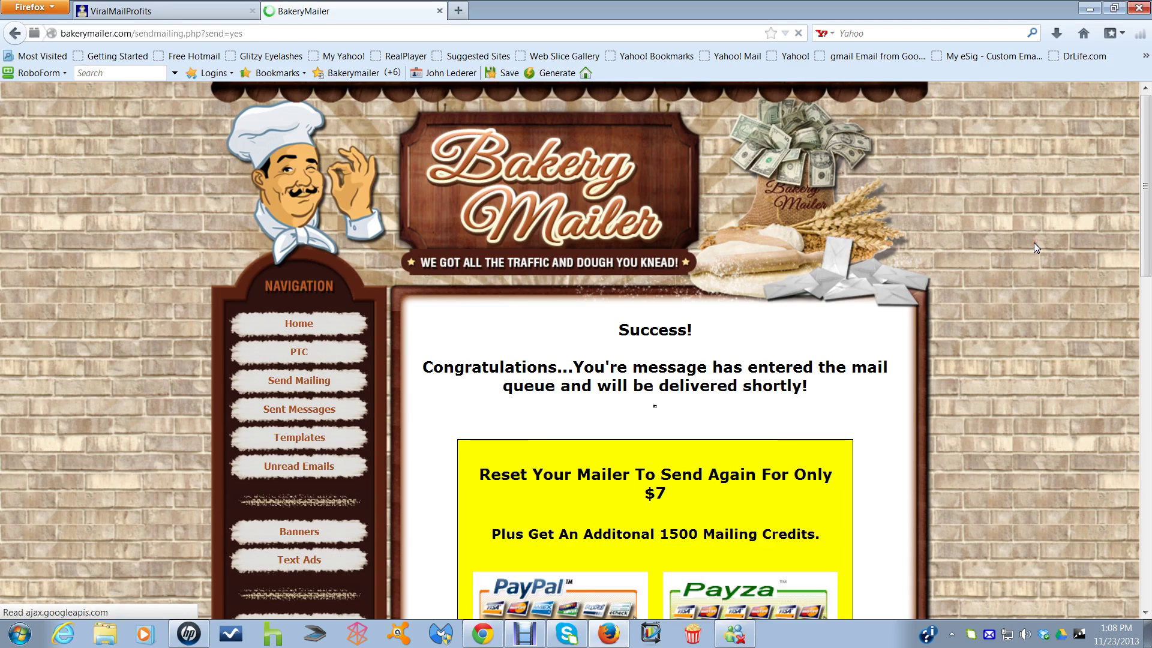
{"action": "left_click", "coordinate": [440, 12]}
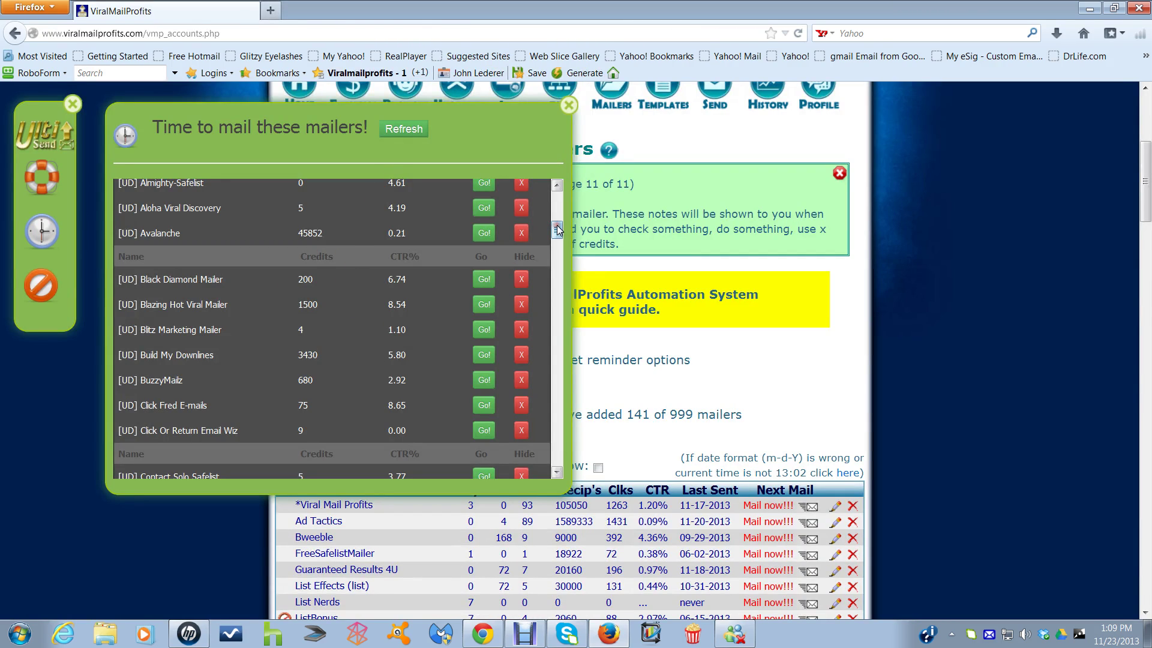
- Open Daily Credit Mailer from UltiSend's list of mailers that are ready to mail
{"action": "left_click_drag", "start_coordinate": [556, 226], "coordinate": [556, 246]}
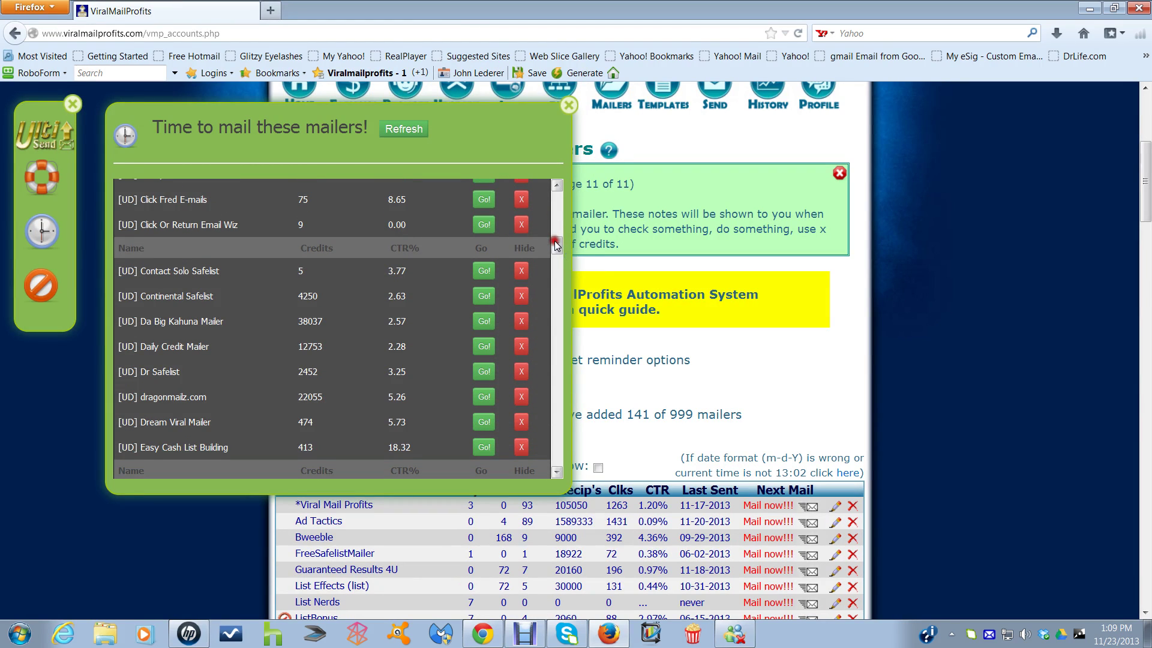
{"action": "left_click", "coordinate": [483, 346]}
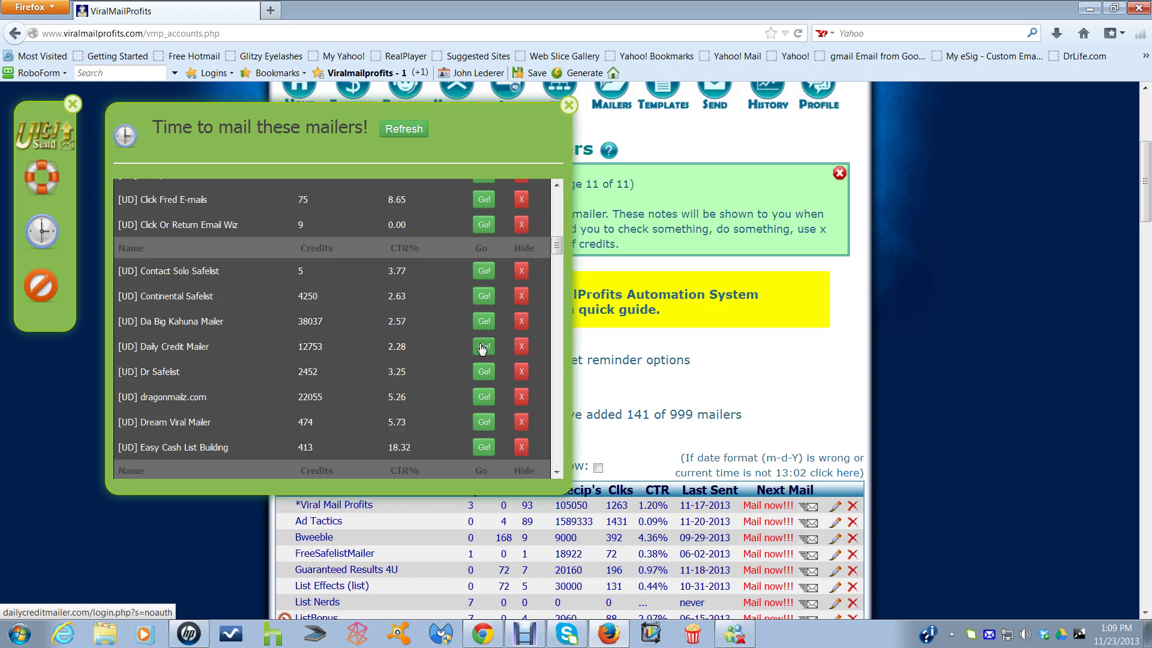
{"action": "left_click", "coordinate": [482, 346]}
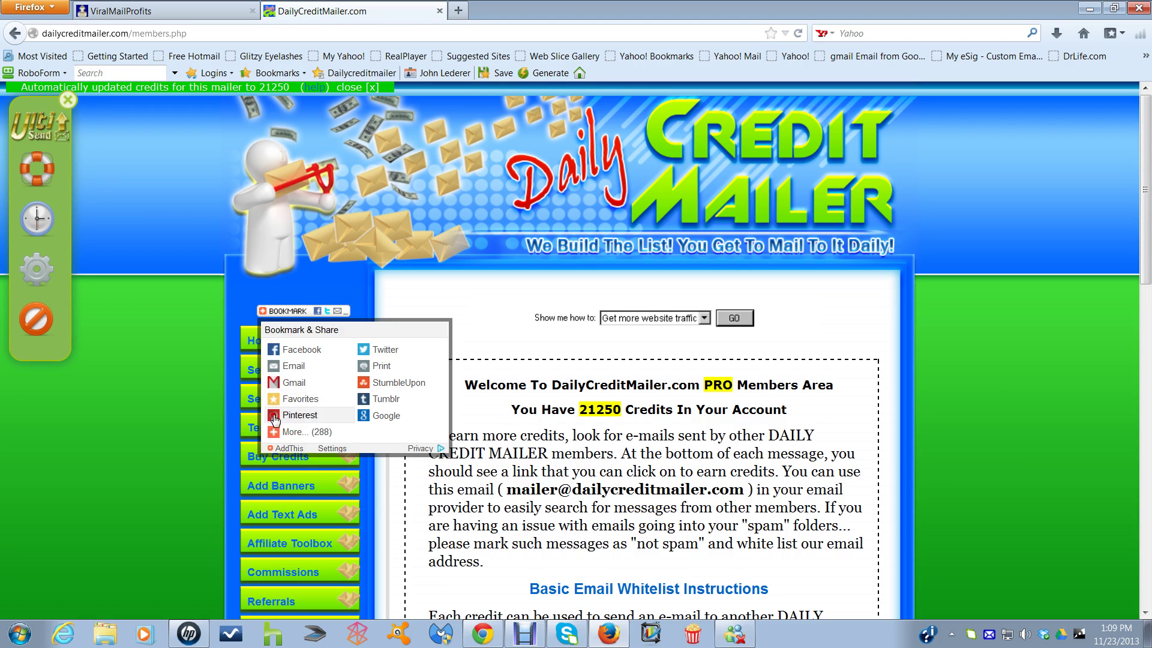
- Load Daily Credit Mailer's saved template "#FIRSTNAME# Get 60 Days In Trafficwave On Me!" into the send mailing form
{"action": "left_click", "coordinate": [310, 427]}
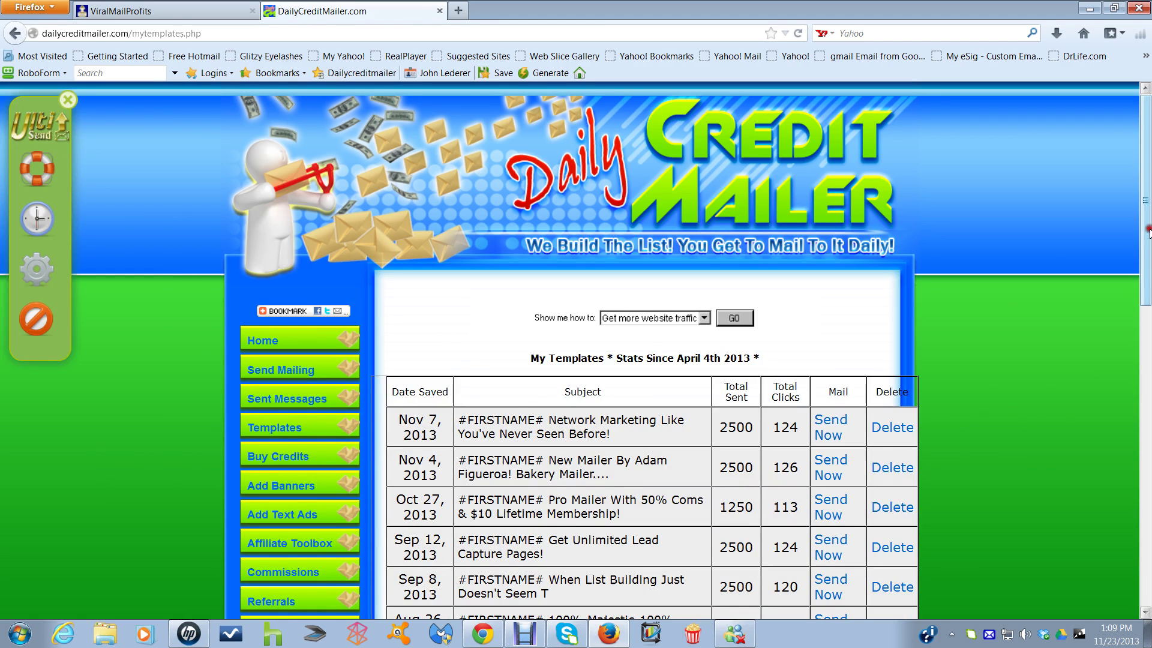
{"action": "scroll", "coordinate": [1066, 415], "scroll_direction": "down", "scroll_amount": 5}
{"action": "scroll", "coordinate": [1065, 418], "scroll_direction": "down", "scroll_amount": 6}
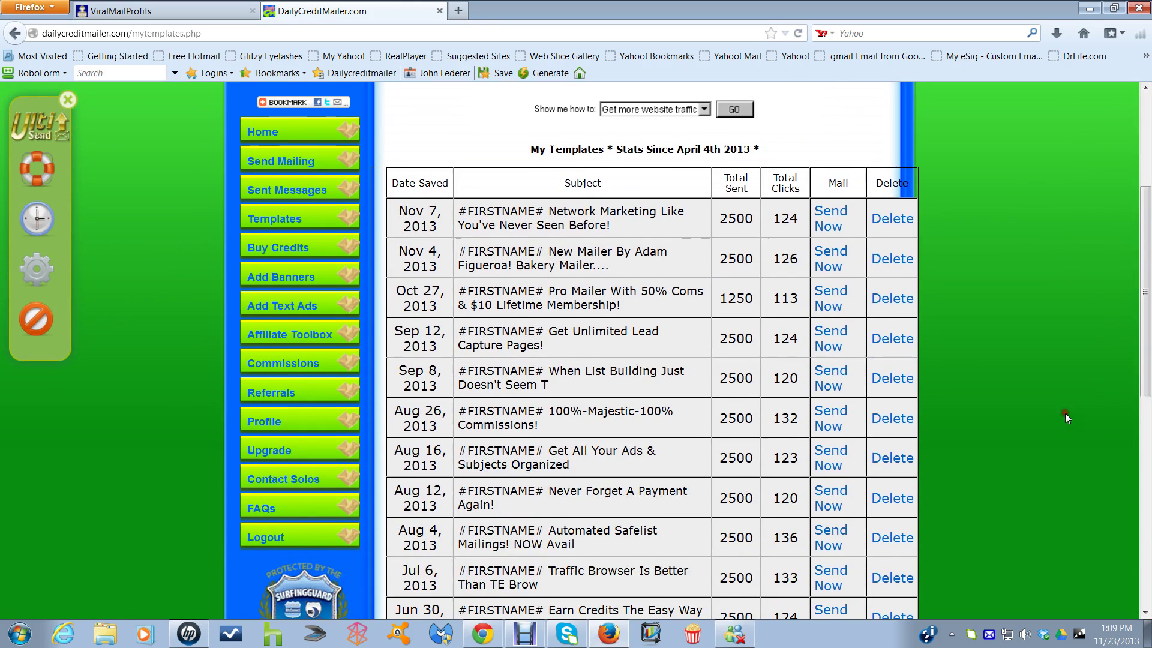
{"action": "scroll", "coordinate": [1065, 418], "scroll_direction": "down", "scroll_amount": 5}
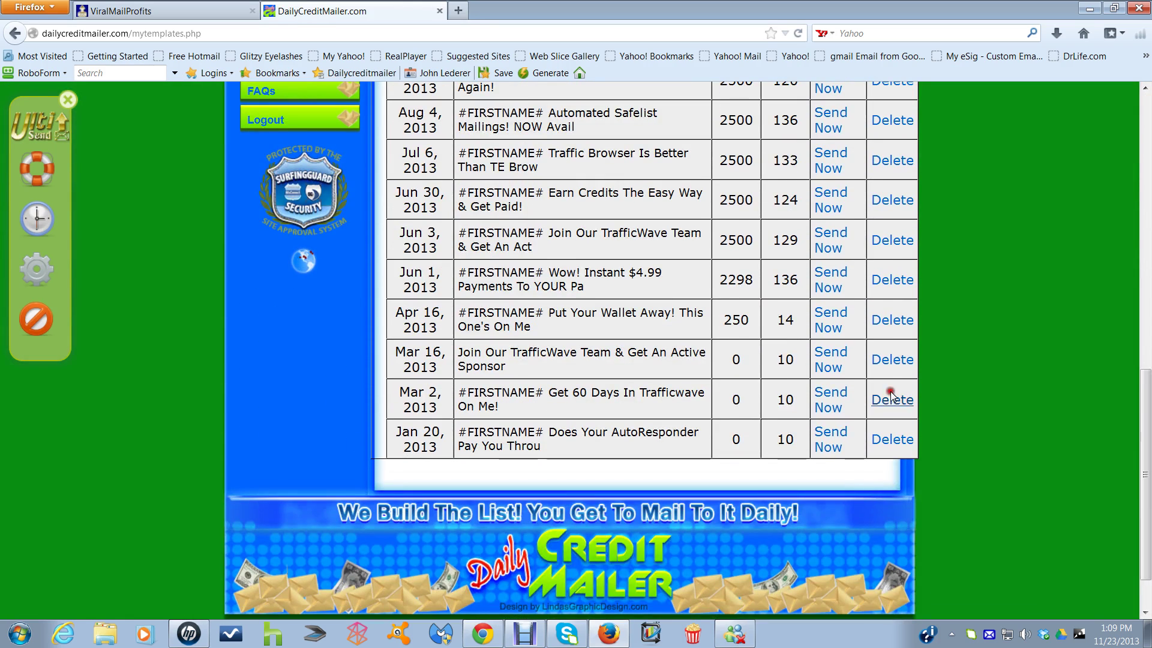
{"action": "left_click", "coordinate": [828, 396]}
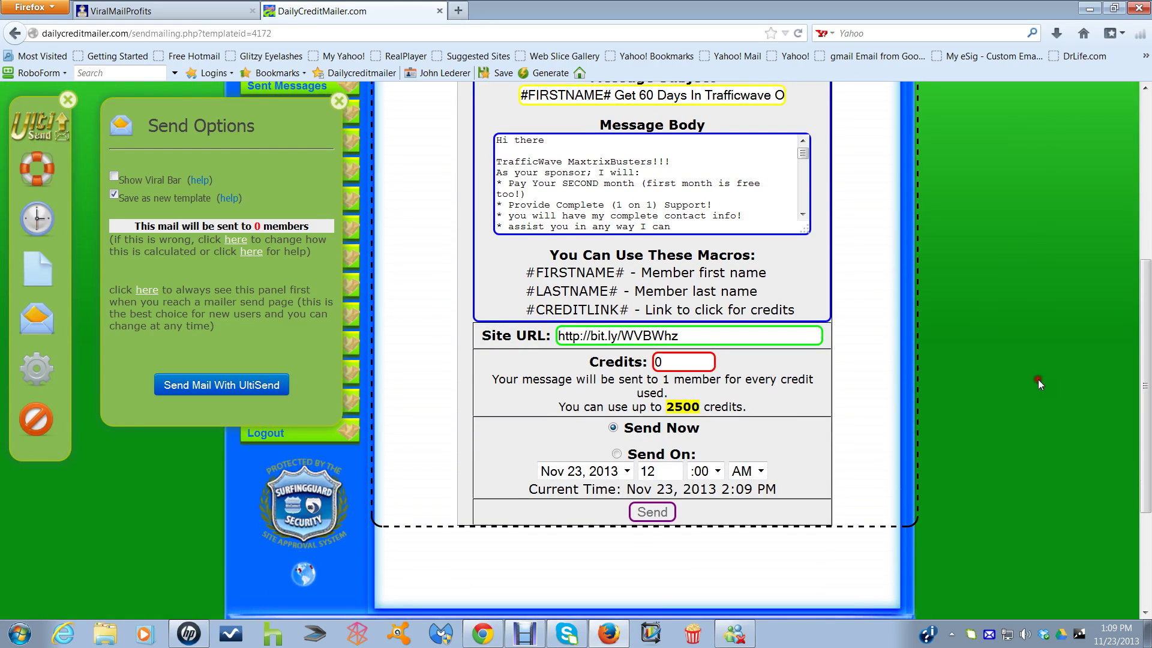
- Set the mailing's credits to 2500 and turn off saving it as a new template
{"action": "double_click", "coordinate": [658, 362]}
{"action": "type", "text": "2500"}
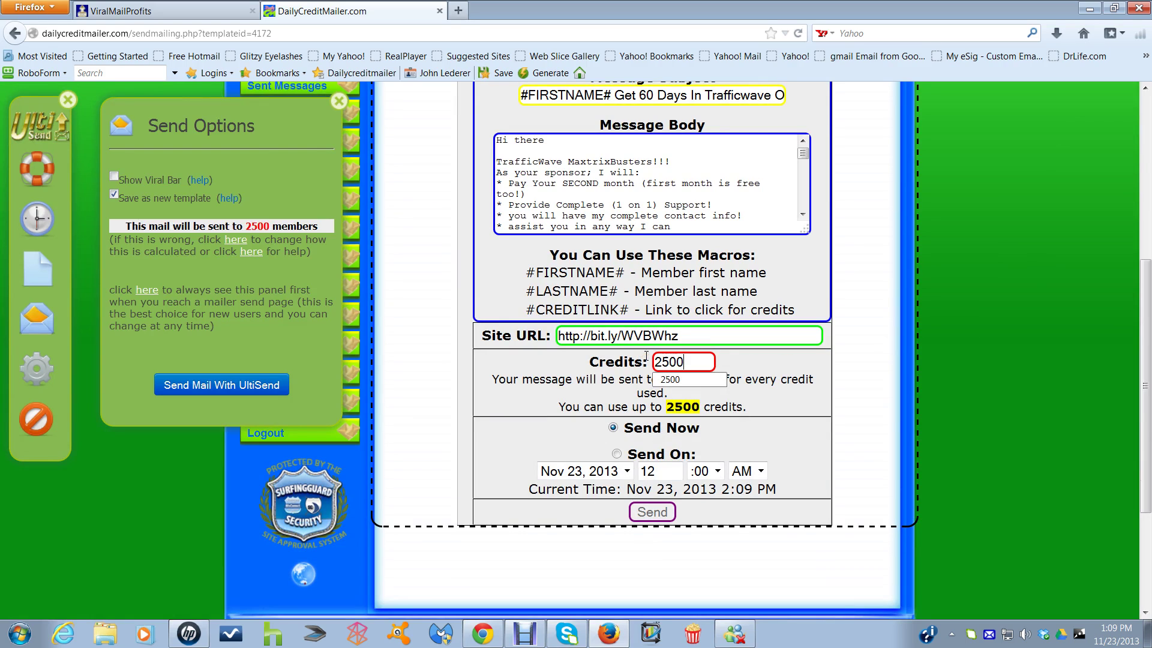
{"action": "left_click", "coordinate": [116, 204]}
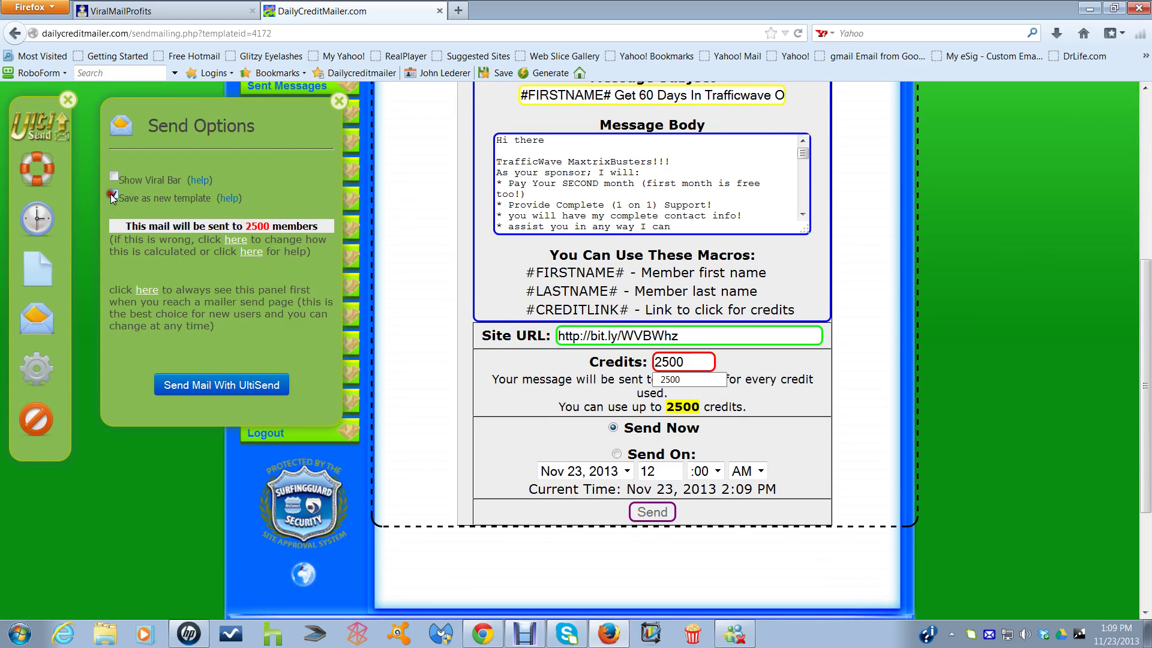
{"action": "left_click", "coordinate": [114, 196]}
{"action": "left_click", "coordinate": [222, 335]}
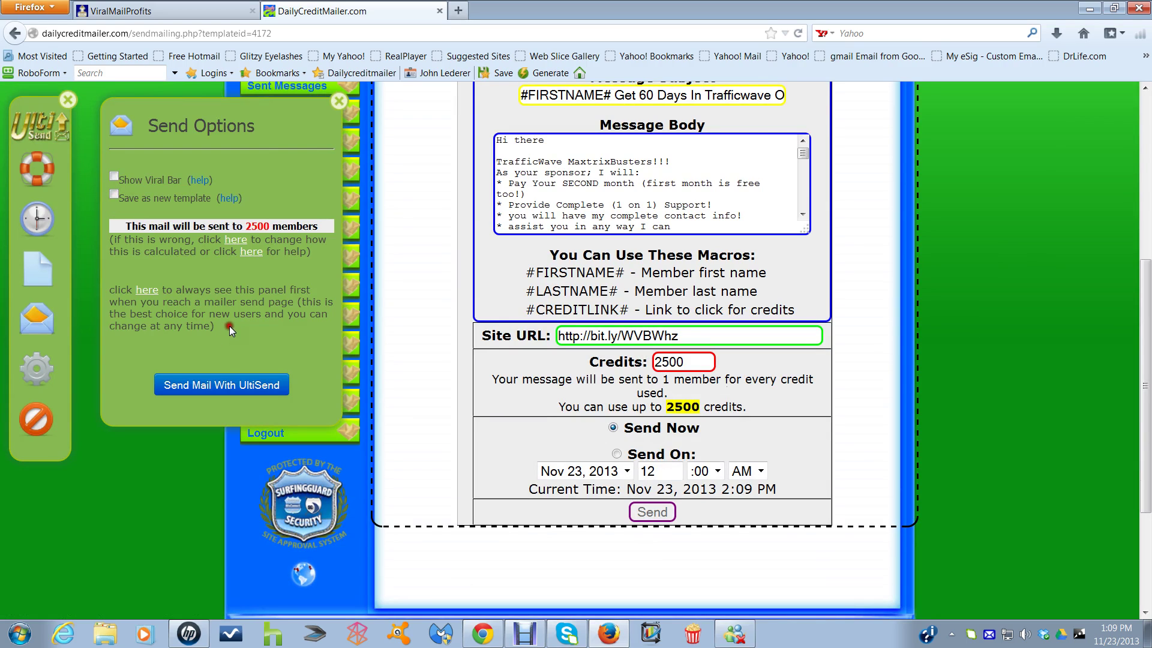
- Reopen the UltiSend send options and send the Daily Credit Mailer mailing with UltiSend
{"action": "left_click", "coordinate": [315, 363]}
{"action": "left_click", "coordinate": [31, 270]}
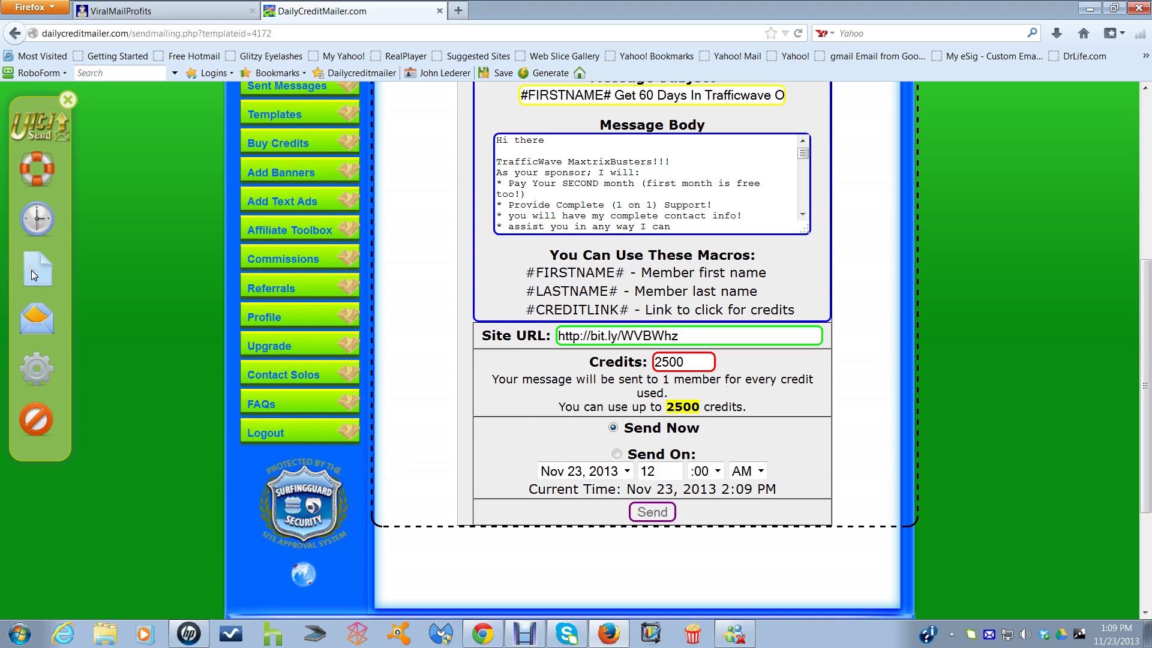
{"action": "left_click", "coordinate": [36, 323]}
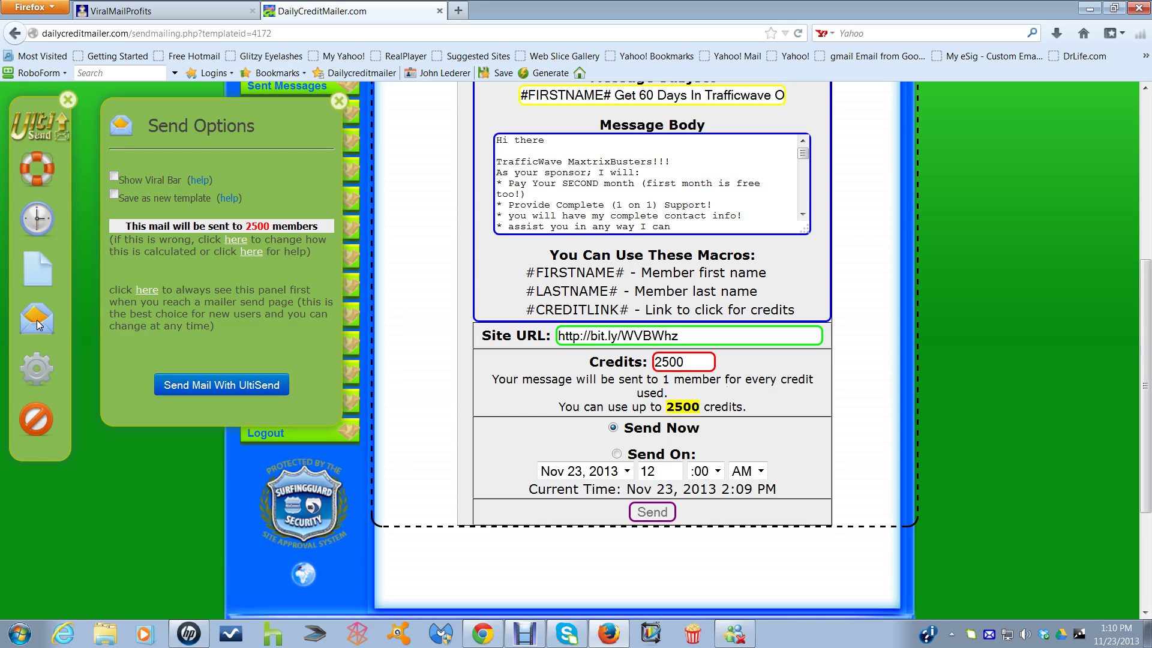
{"action": "left_click", "coordinate": [196, 139]}
{"action": "left_click", "coordinate": [223, 387]}
{"action": "left_click", "coordinate": [298, 314]}
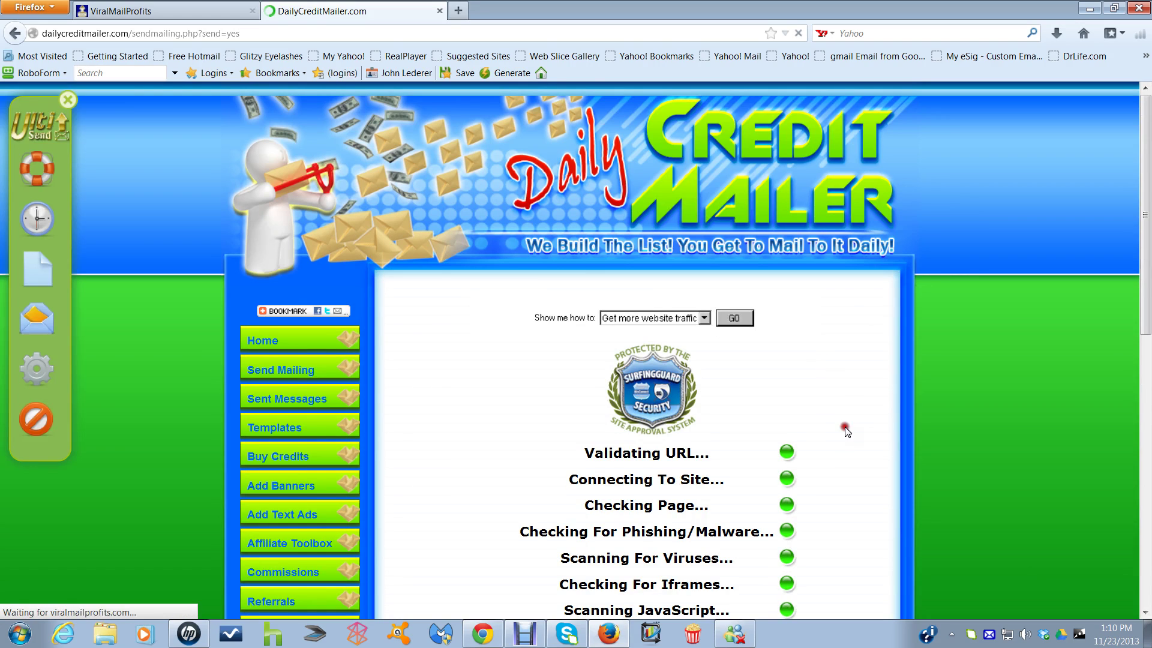
- Confirm the advertised site to queue the Daily Credit Mailer mailing
{"action": "scroll", "coordinate": [844, 435], "scroll_direction": "down", "scroll_amount": 1}
{"action": "scroll", "coordinate": [844, 440], "scroll_direction": "down", "scroll_amount": 2}
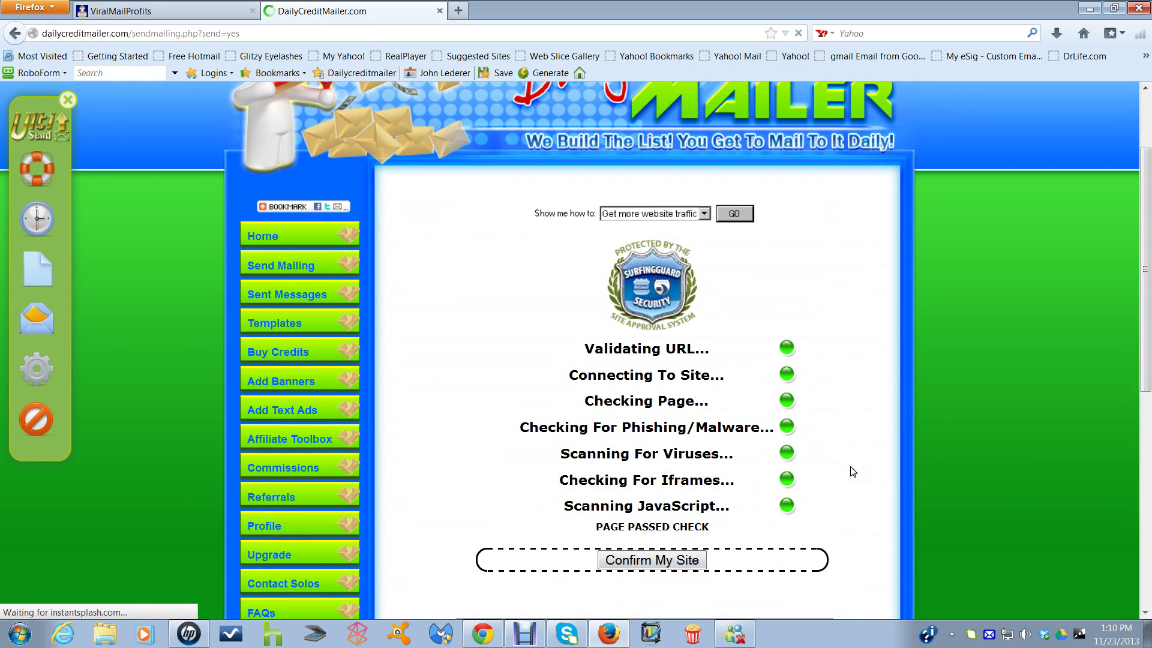
{"action": "scroll", "coordinate": [852, 471], "scroll_direction": "down", "scroll_amount": 6}
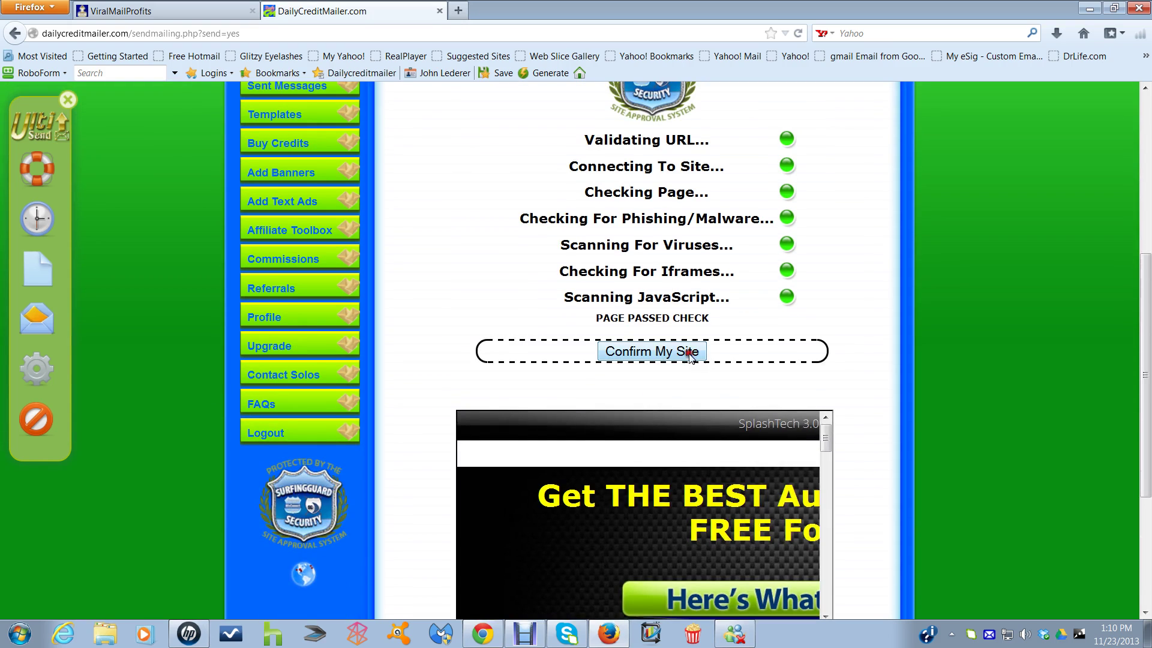
{"action": "left_click", "coordinate": [675, 351]}
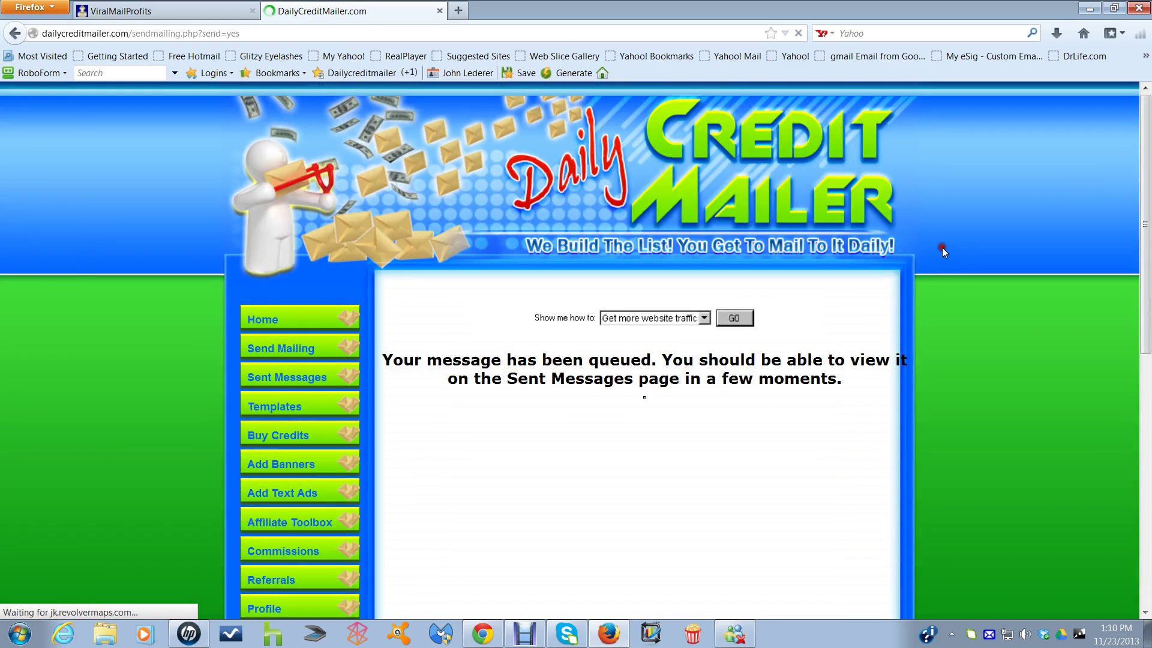
{"action": "left_click", "coordinate": [347, 73]}
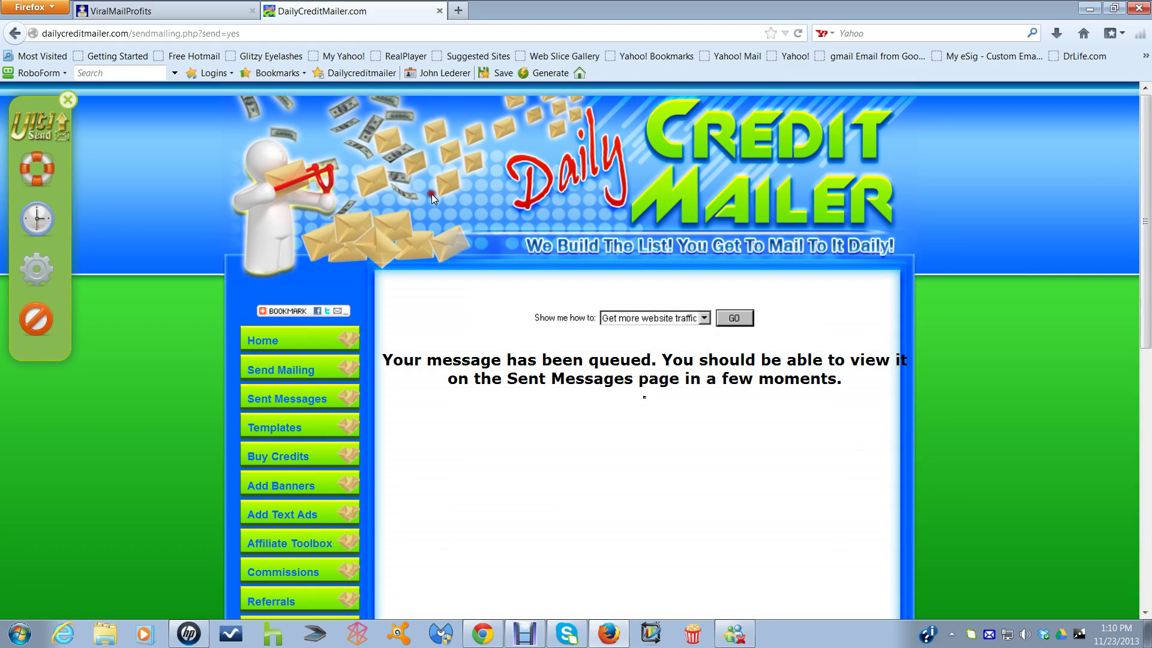
- Enable automatic login in UltiSend's settings for Daily Credit Mailer and update the mailer settings
{"action": "left_click", "coordinate": [36, 270]}
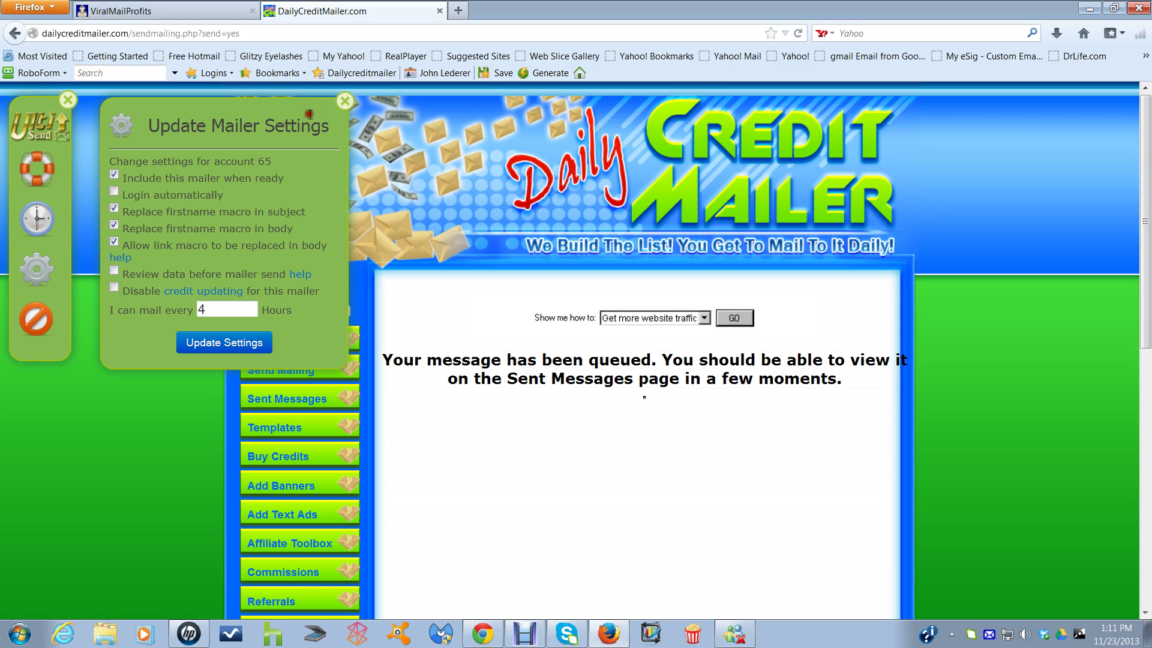
{"action": "left_click", "coordinate": [113, 192]}
{"action": "left_click", "coordinate": [114, 192]}
{"action": "left_click", "coordinate": [114, 192]}
{"action": "left_click", "coordinate": [114, 192]}
{"action": "left_click", "coordinate": [228, 340]}
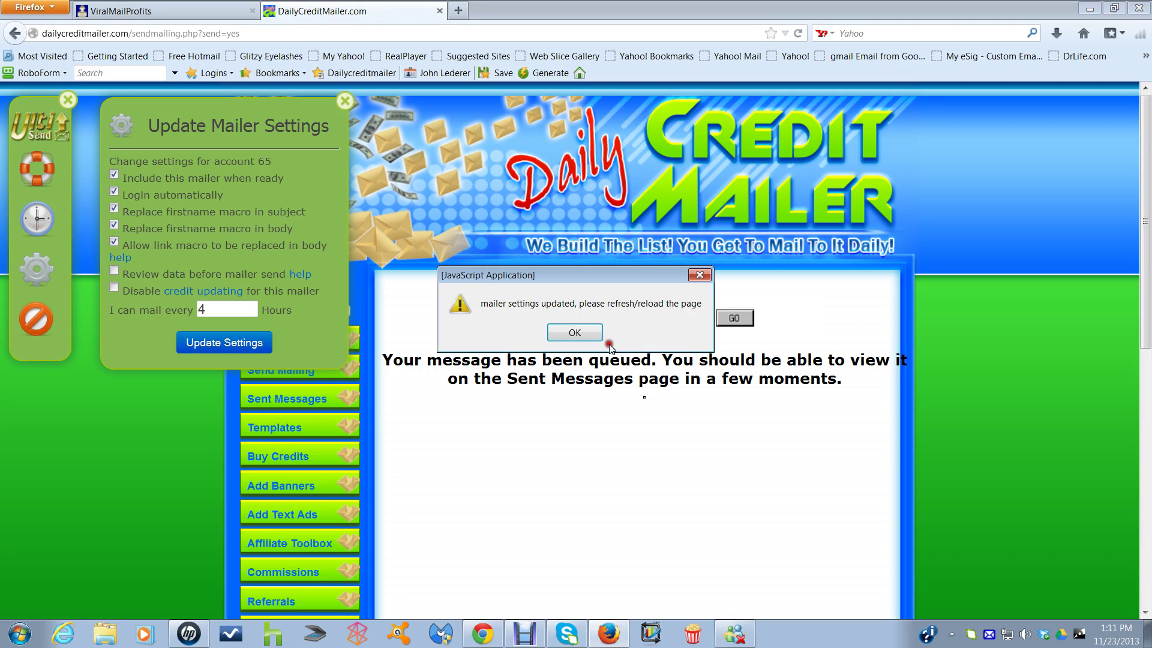
{"action": "left_click", "coordinate": [558, 331]}
{"action": "left_click", "coordinate": [574, 332]}
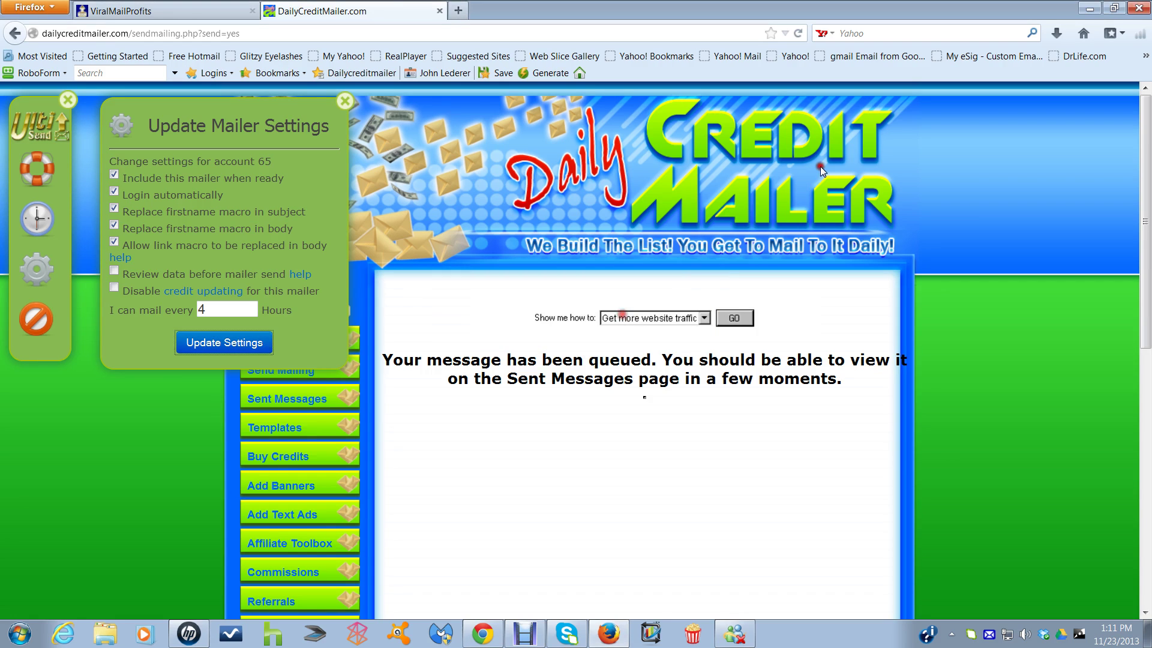
- Reload the Daily Credit Mailer page by resending its data, and close it
{"action": "left_click", "coordinate": [798, 33]}
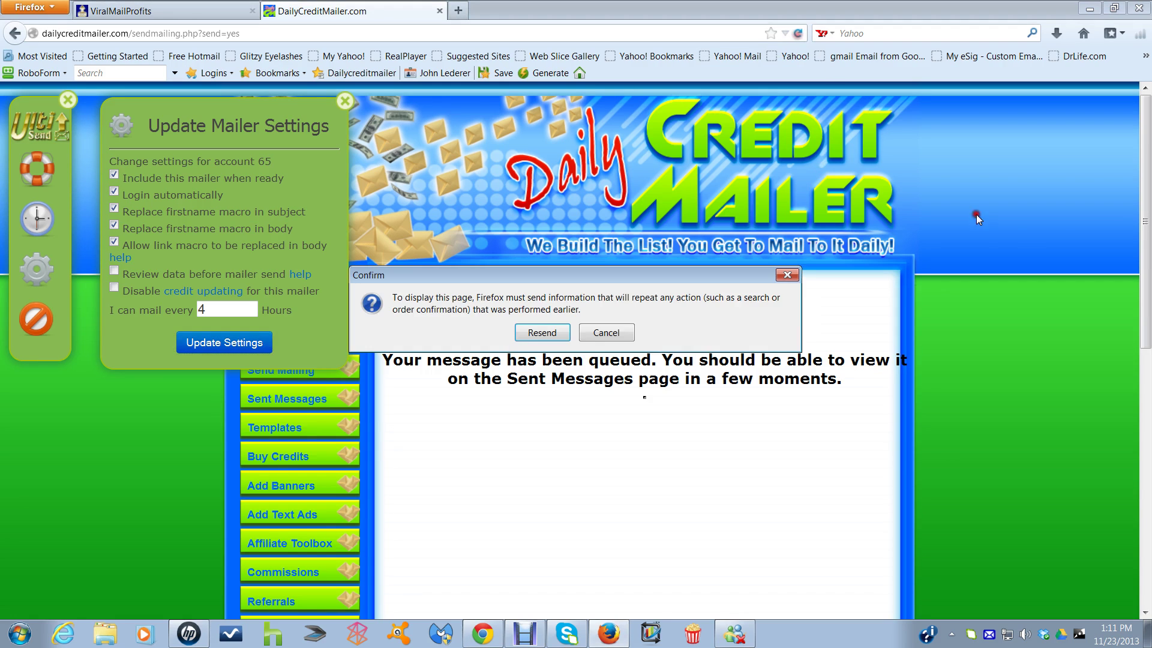
{"action": "left_click", "coordinate": [541, 332]}
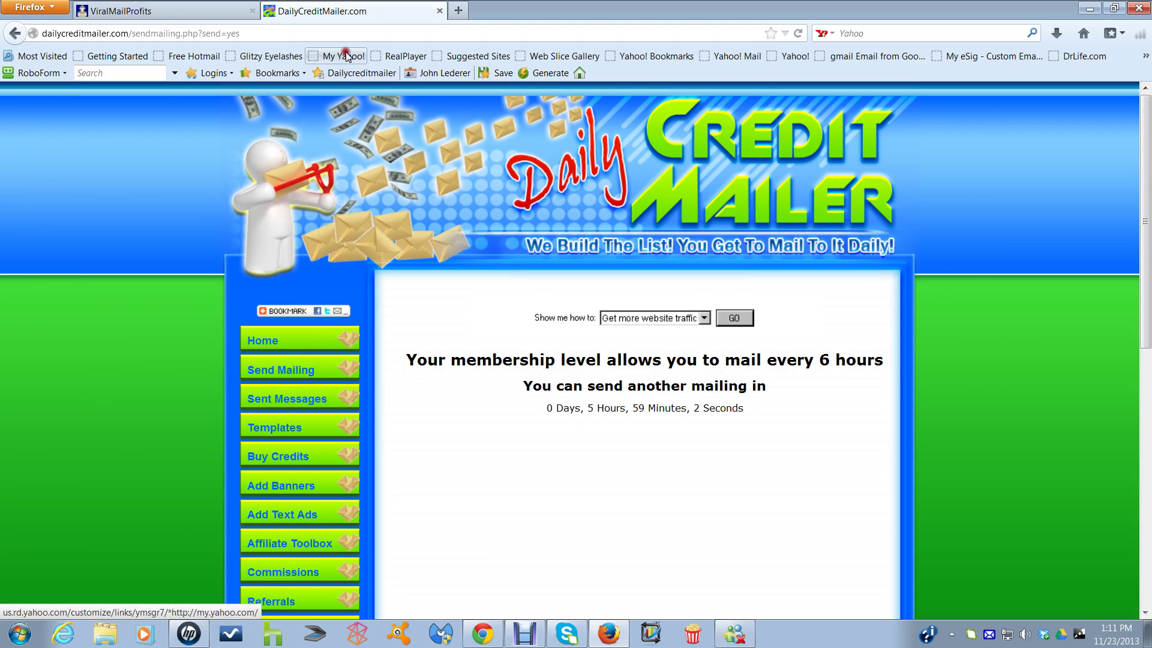
{"action": "left_click", "coordinate": [439, 12]}
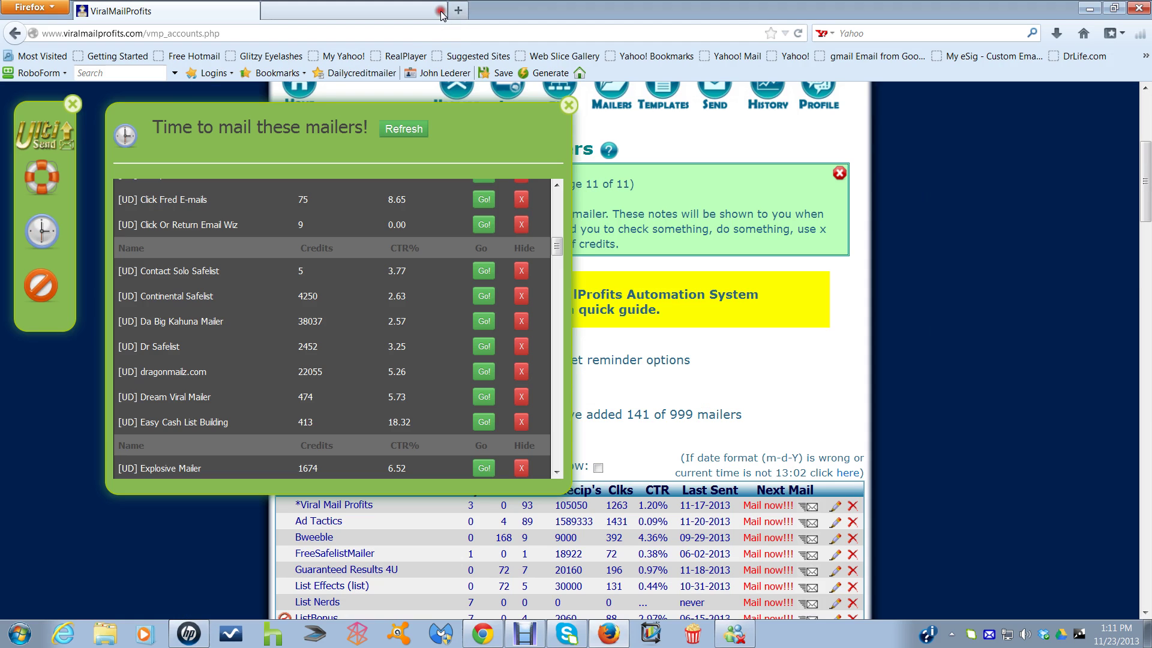
- Open dragonmailz.com from the list of mailers to mail and decline its exclusive upgrade offer
{"action": "left_click", "coordinate": [474, 372]}
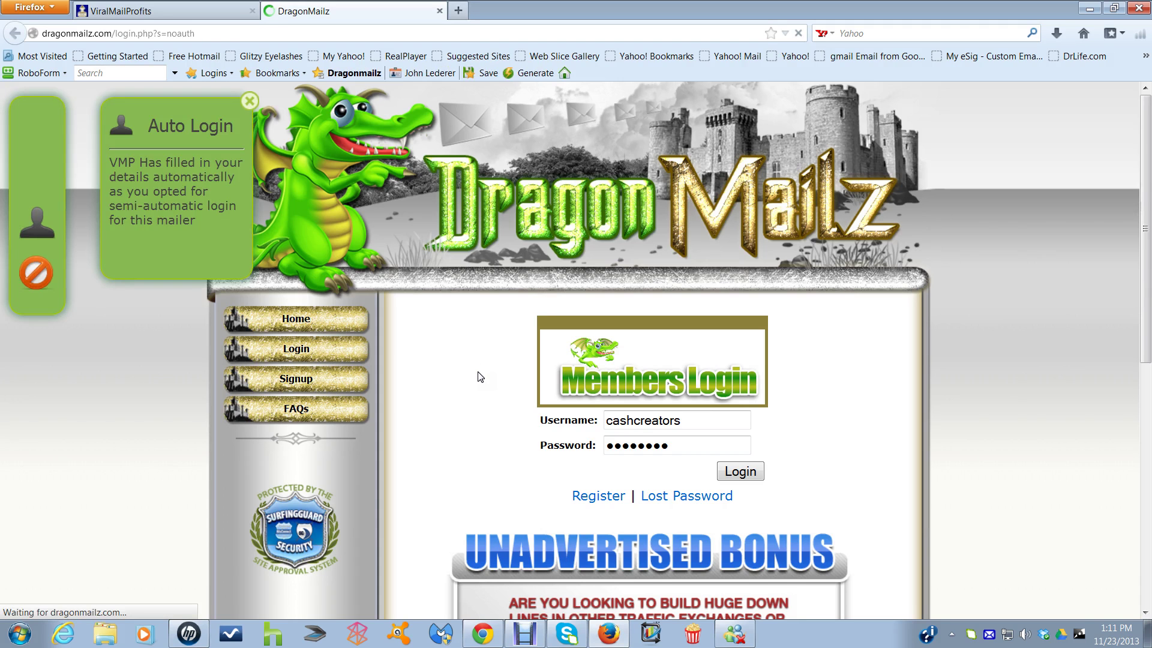
{"action": "scroll", "coordinate": [1148, 595], "scroll_direction": "down", "scroll_amount": 5}
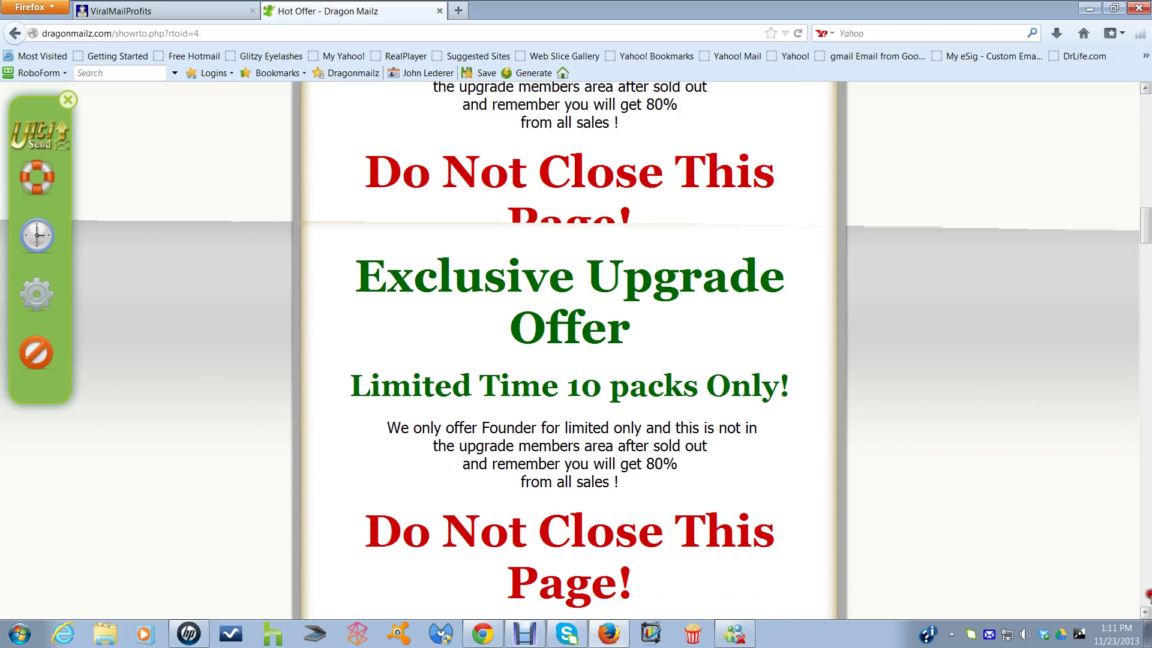
{"action": "scroll", "coordinate": [1148, 596], "scroll_direction": "down", "scroll_amount": 5}
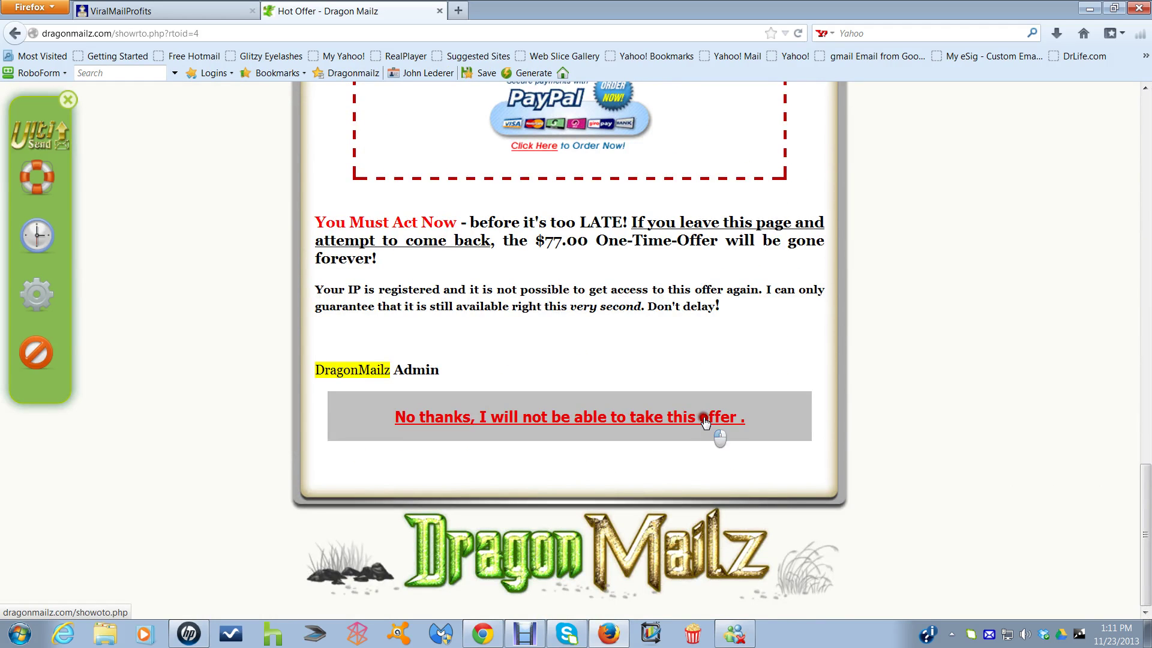
{"action": "left_click", "coordinate": [704, 419]}
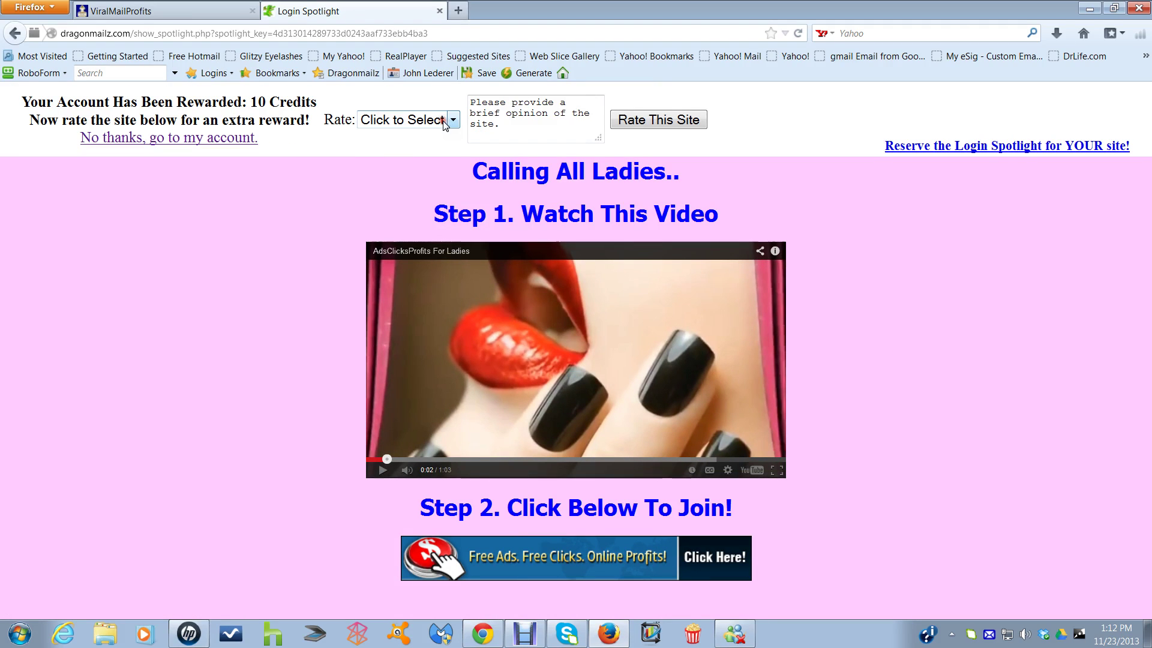
- Rate the login spotlight site 2 - Fair, add "3" to the opinion text, submit the rating and continue to the account
{"action": "left_click", "coordinate": [441, 120]}
{"action": "left_click", "coordinate": [386, 168]}
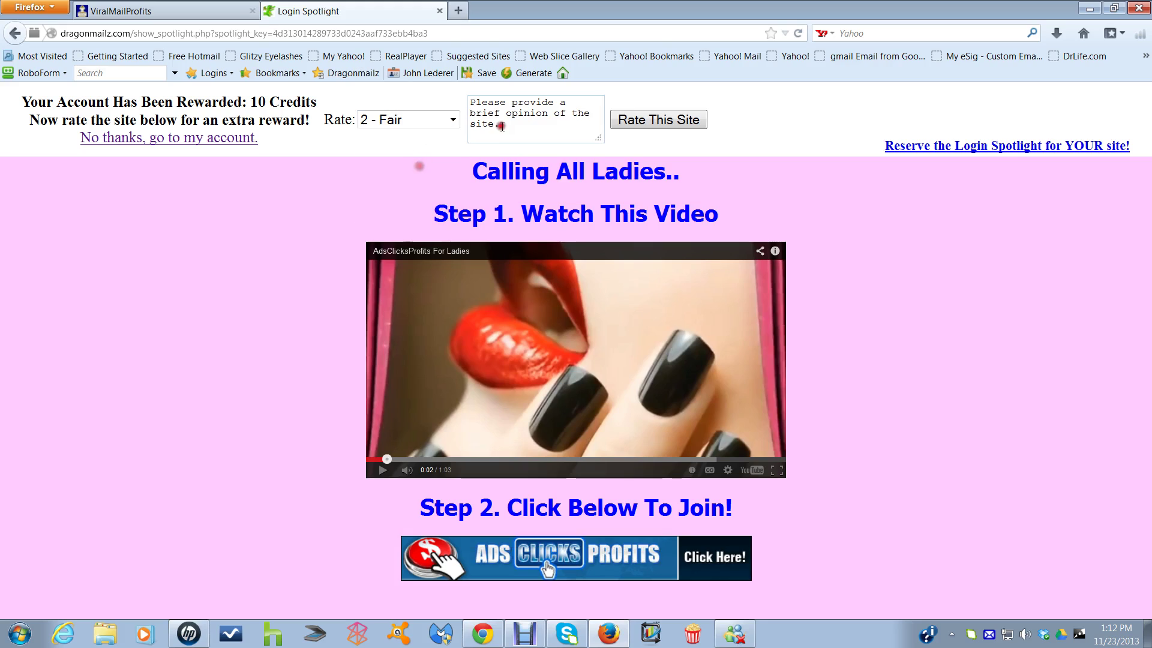
{"action": "left_click", "coordinate": [581, 130]}
{"action": "type", "text": "3"}
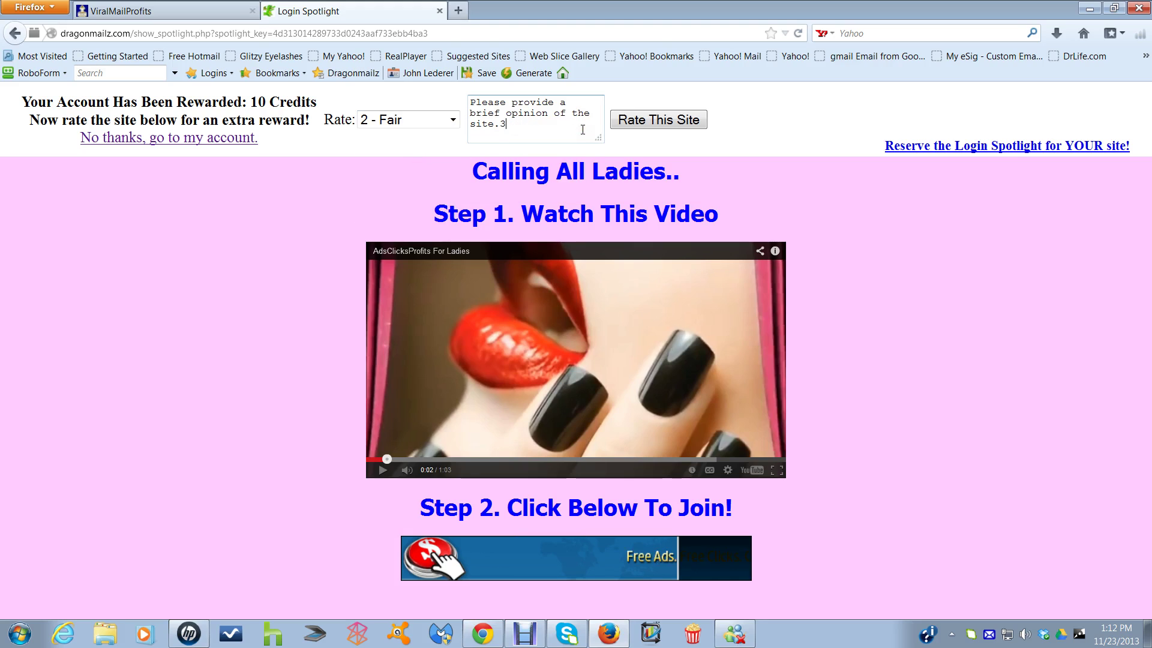
{"action": "left_click", "coordinate": [663, 123]}
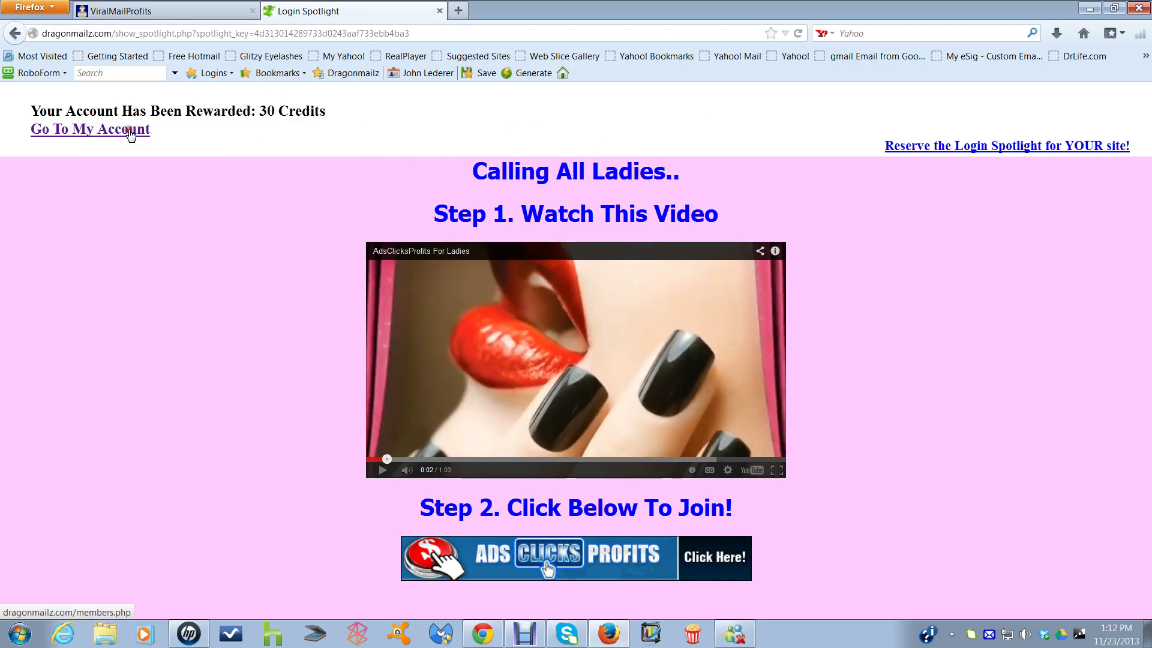
{"action": "left_click", "coordinate": [131, 132]}
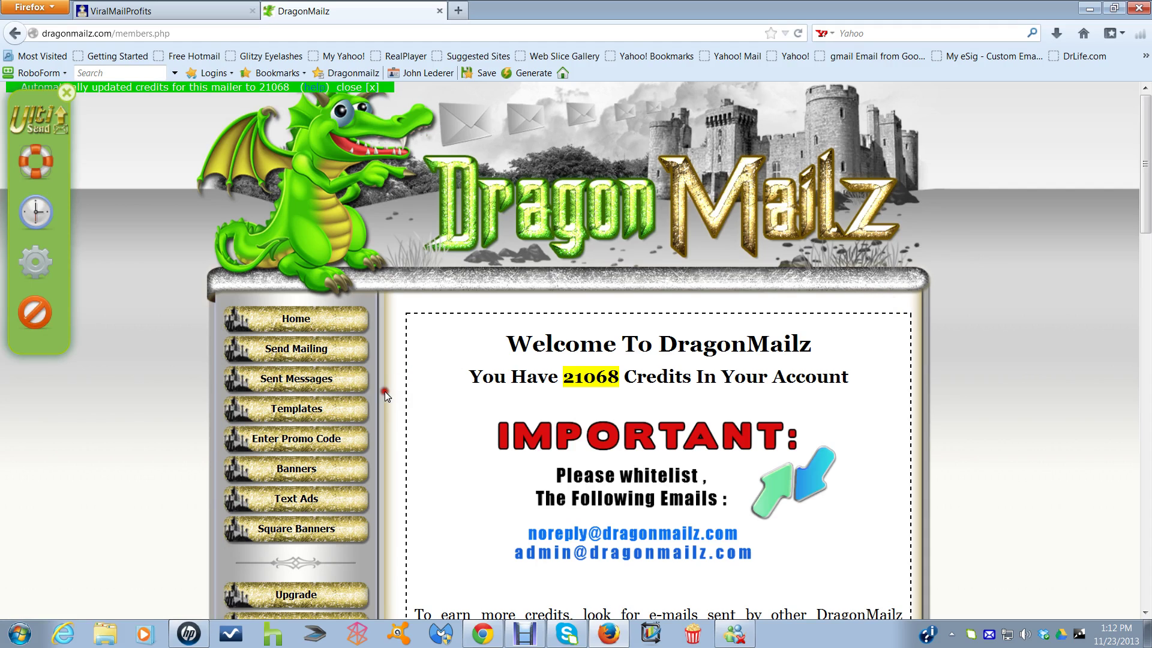
- Open DragonMailz's page for sending a mailing and show the saved UltiSend templates
{"action": "left_click", "coordinate": [312, 407]}
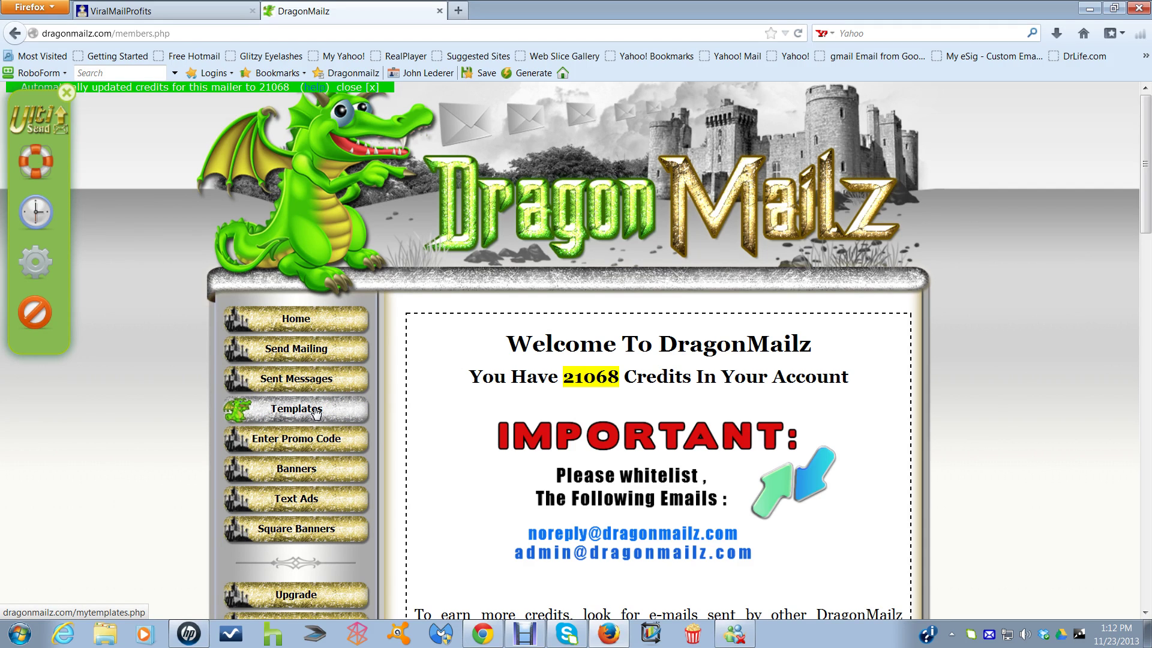
{"action": "left_click", "coordinate": [318, 349]}
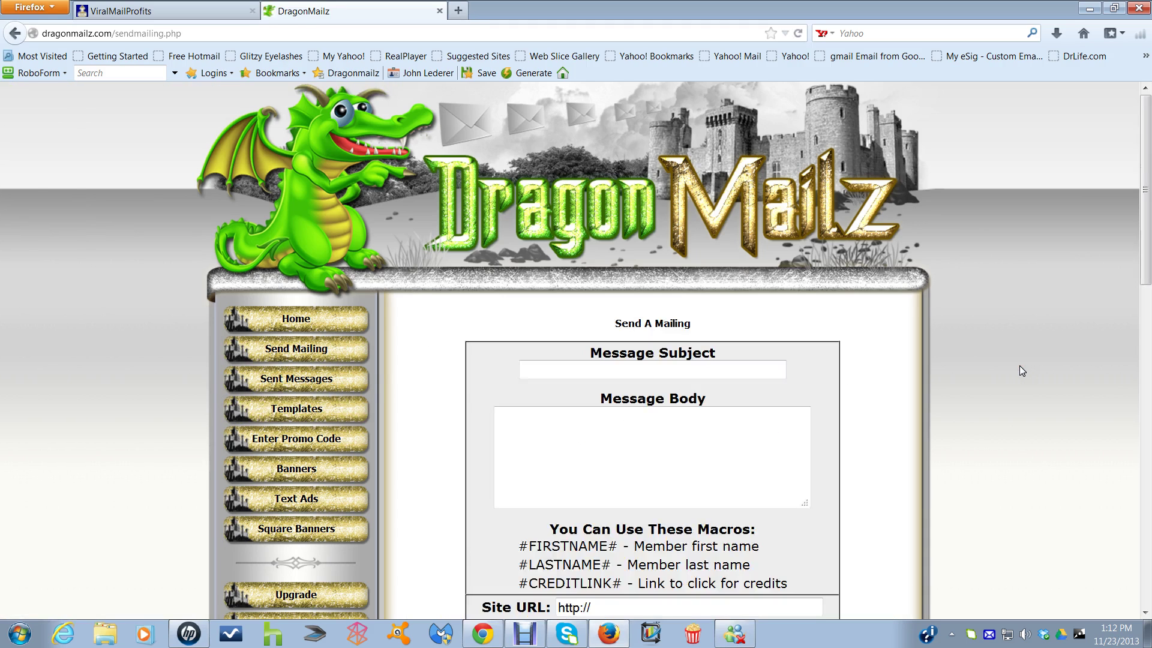
{"action": "scroll", "coordinate": [1013, 384], "scroll_direction": "down", "scroll_amount": 3}
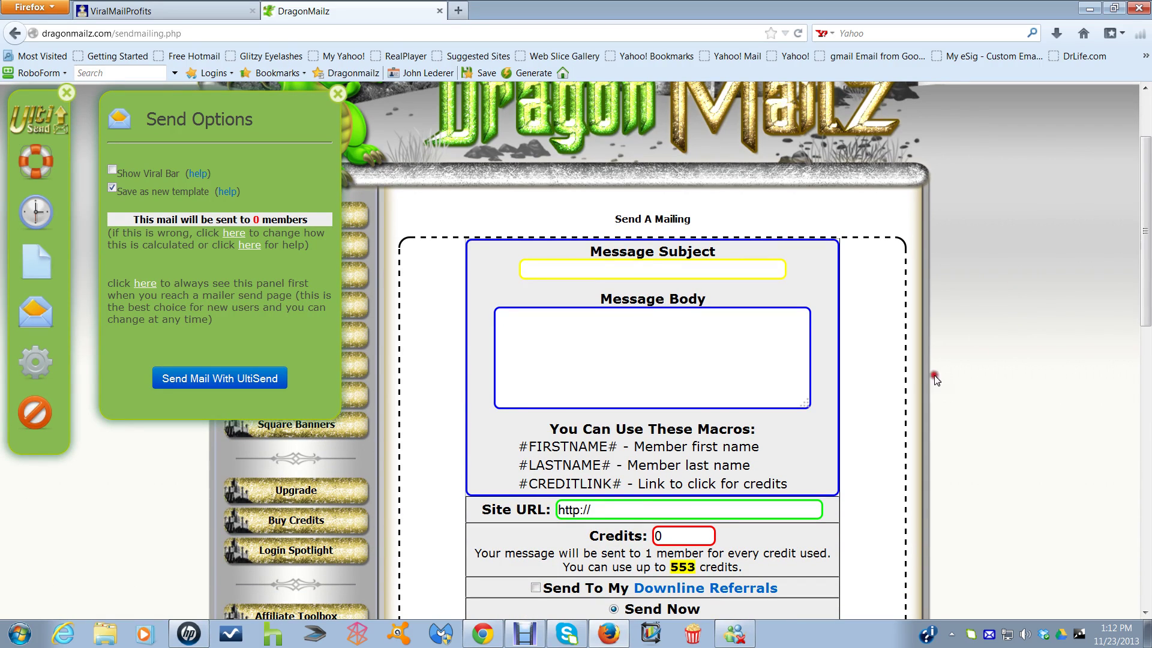
{"action": "left_click", "coordinate": [30, 257]}
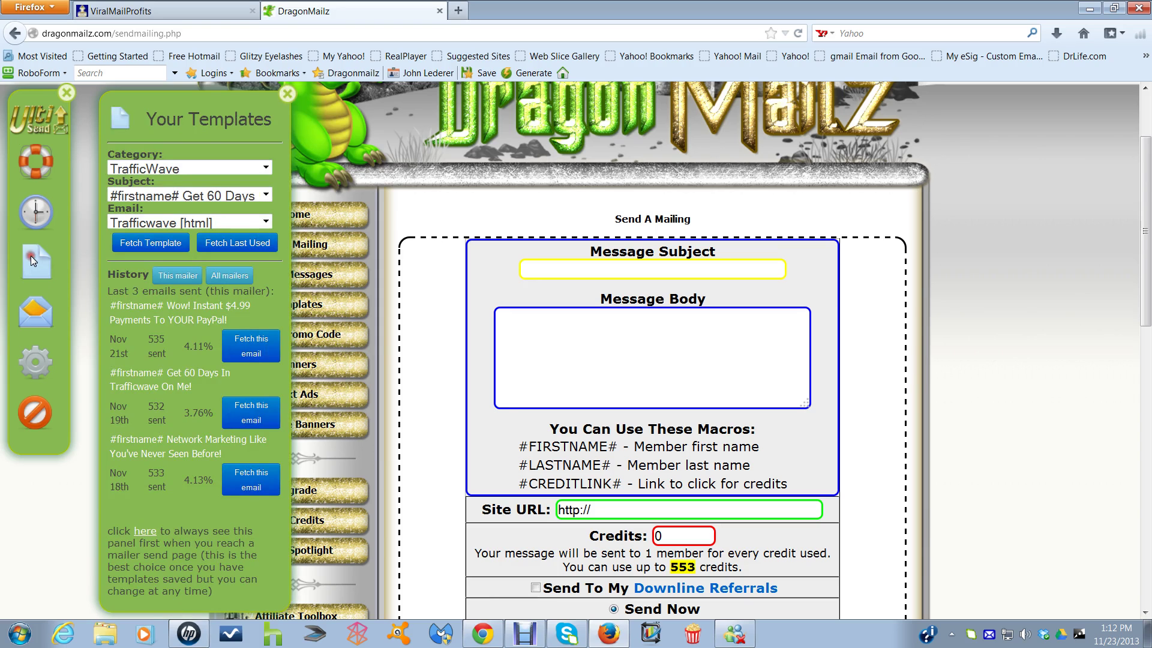
- Examine the available categories, subjects and emails among the saved UltiSend templates
{"action": "left_click", "coordinate": [267, 170]}
{"action": "left_click", "coordinate": [267, 170]}
{"action": "left_click", "coordinate": [267, 171]}
{"action": "left_click", "coordinate": [267, 170]}
{"action": "left_click", "coordinate": [266, 194]}
{"action": "left_click", "coordinate": [266, 194]}
{"action": "left_click", "coordinate": [266, 222]}
{"action": "left_click", "coordinate": [266, 222]}
{"action": "left_click", "coordinate": [266, 222]}
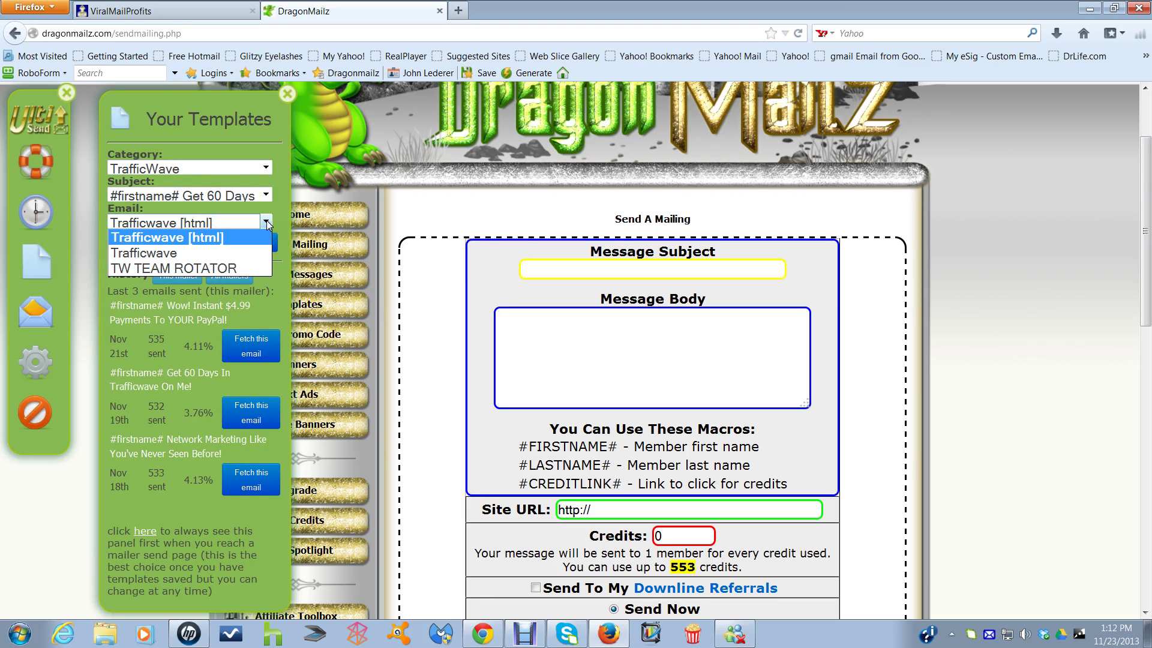
{"action": "left_click", "coordinate": [267, 223]}
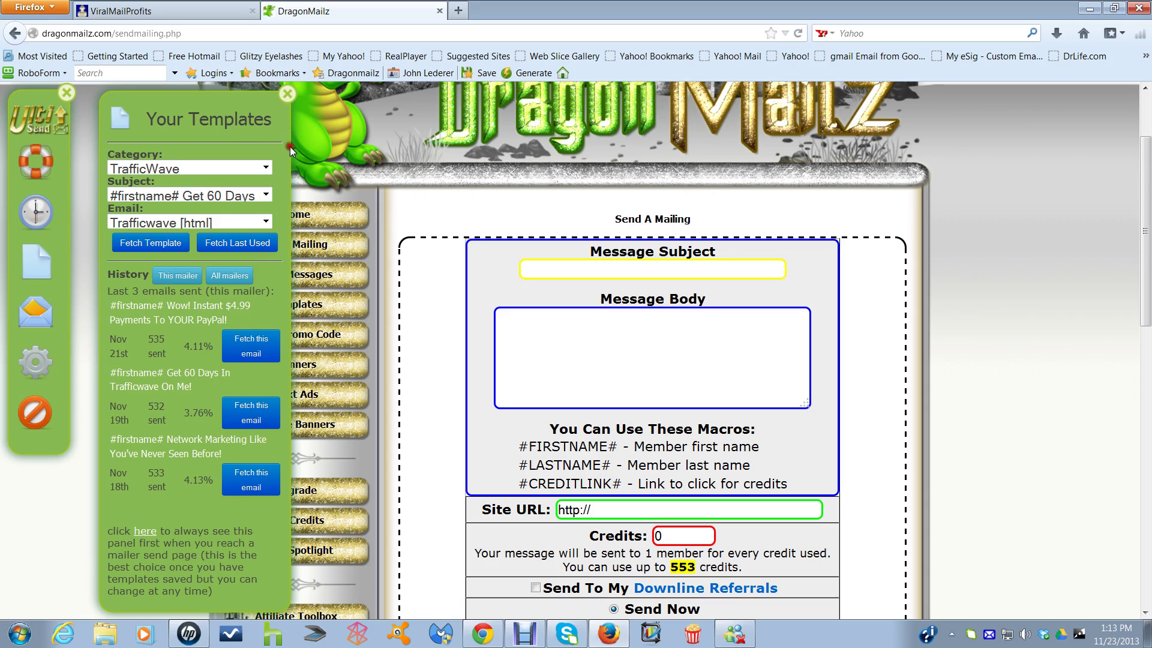
- Choose the non-HTML Trafficwave email in the TrafficWave category and fetch the template into the mailing form
{"action": "left_click", "coordinate": [265, 222]}
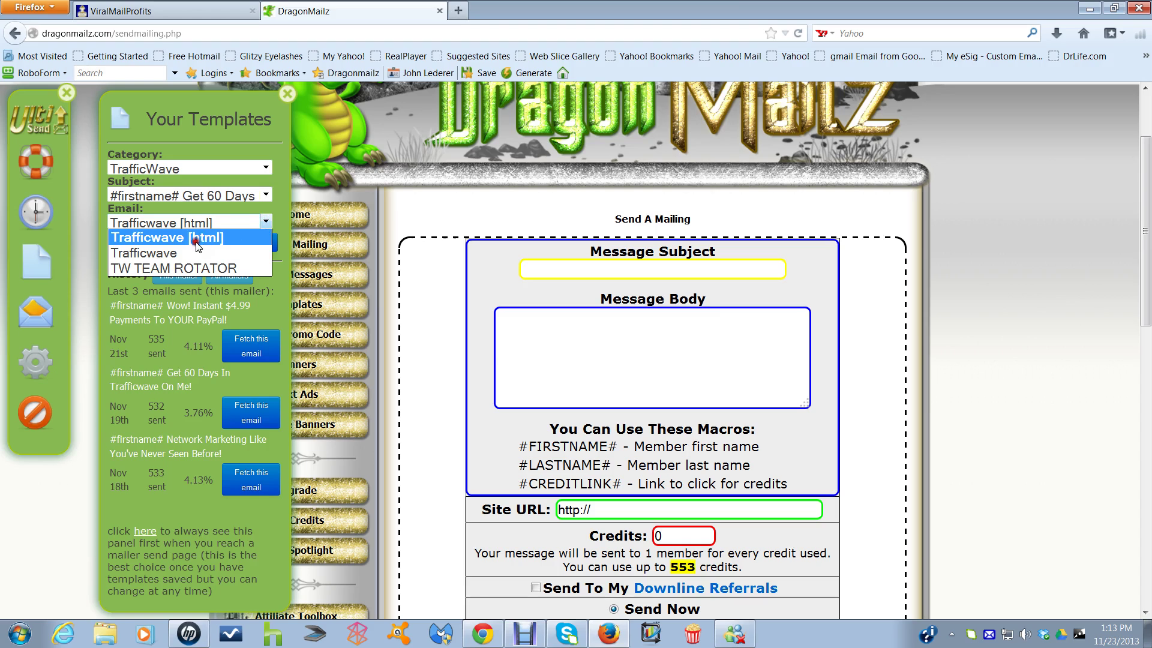
{"action": "left_click", "coordinate": [181, 250]}
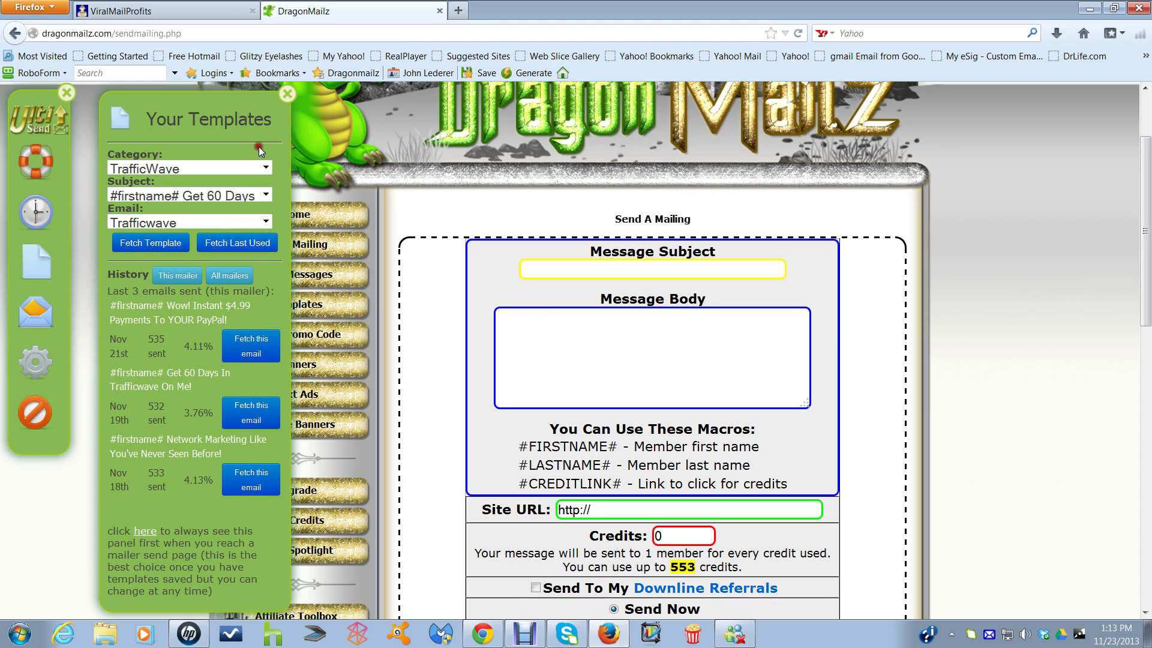
{"action": "left_click", "coordinate": [140, 245]}
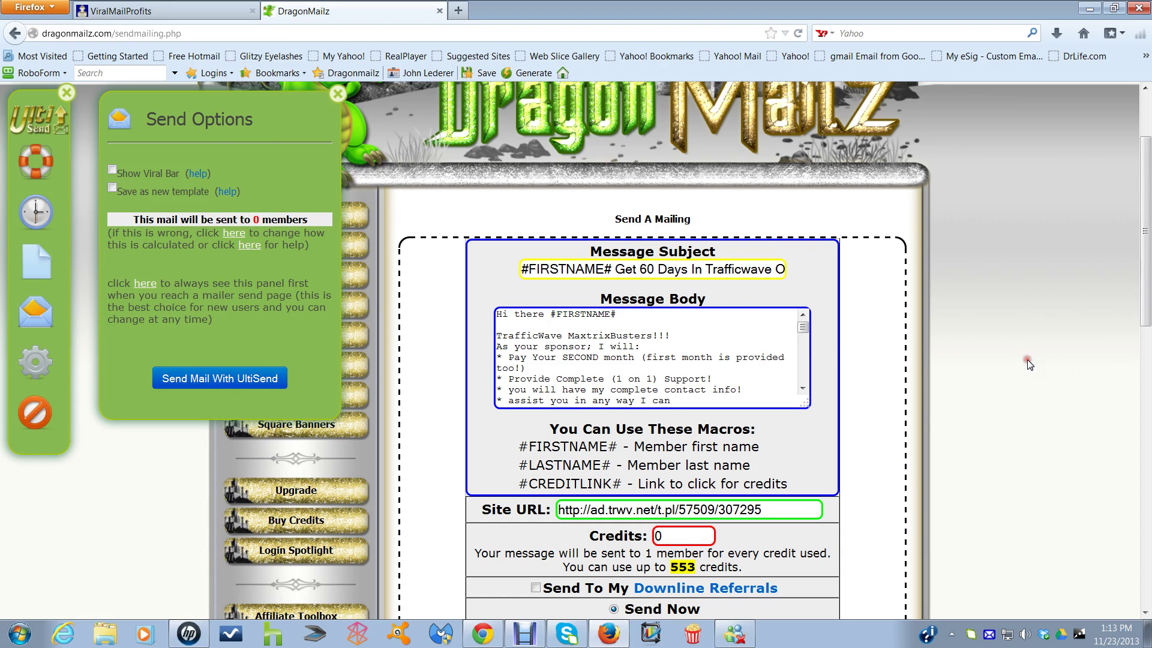
- Set the mailing's credits to 553 and send it with UltiSend
{"action": "scroll", "coordinate": [1020, 370], "scroll_direction": "down", "scroll_amount": 3}
{"action": "double_click", "coordinate": [660, 432]}
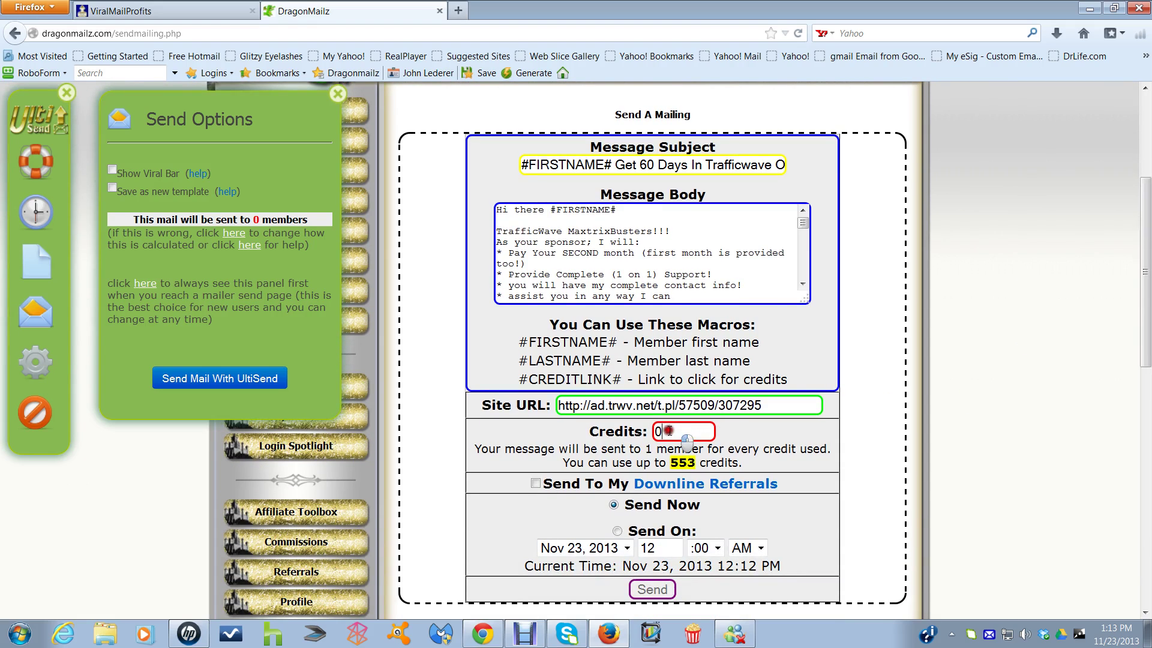
{"action": "type", "text": "553"}
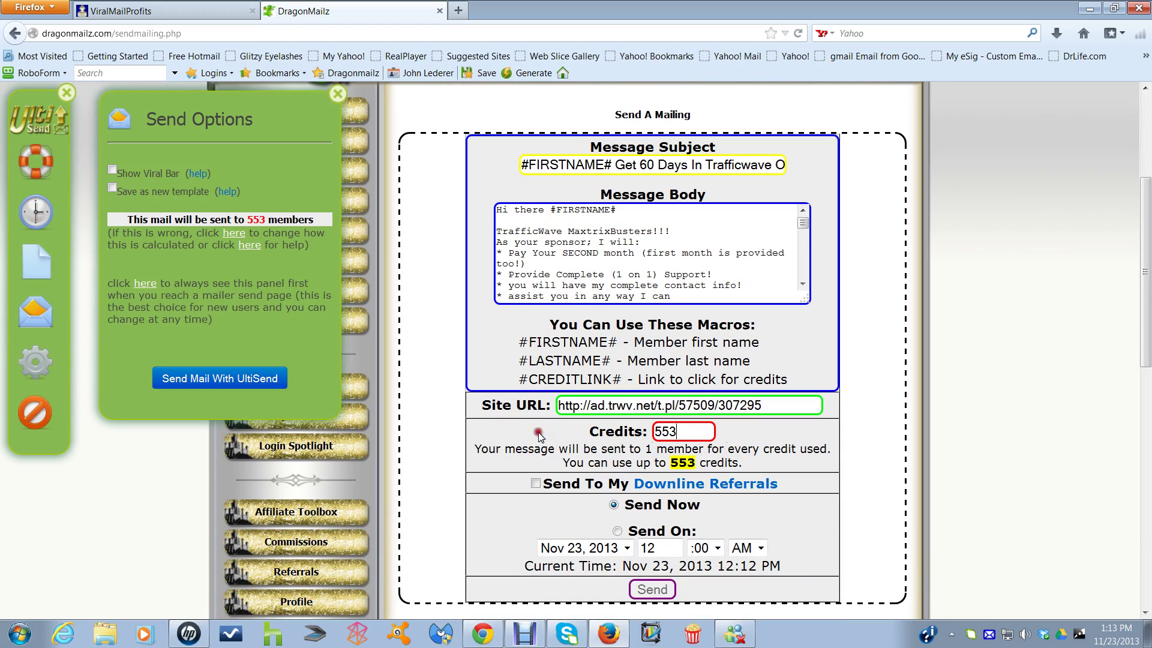
{"action": "left_click", "coordinate": [229, 381]}
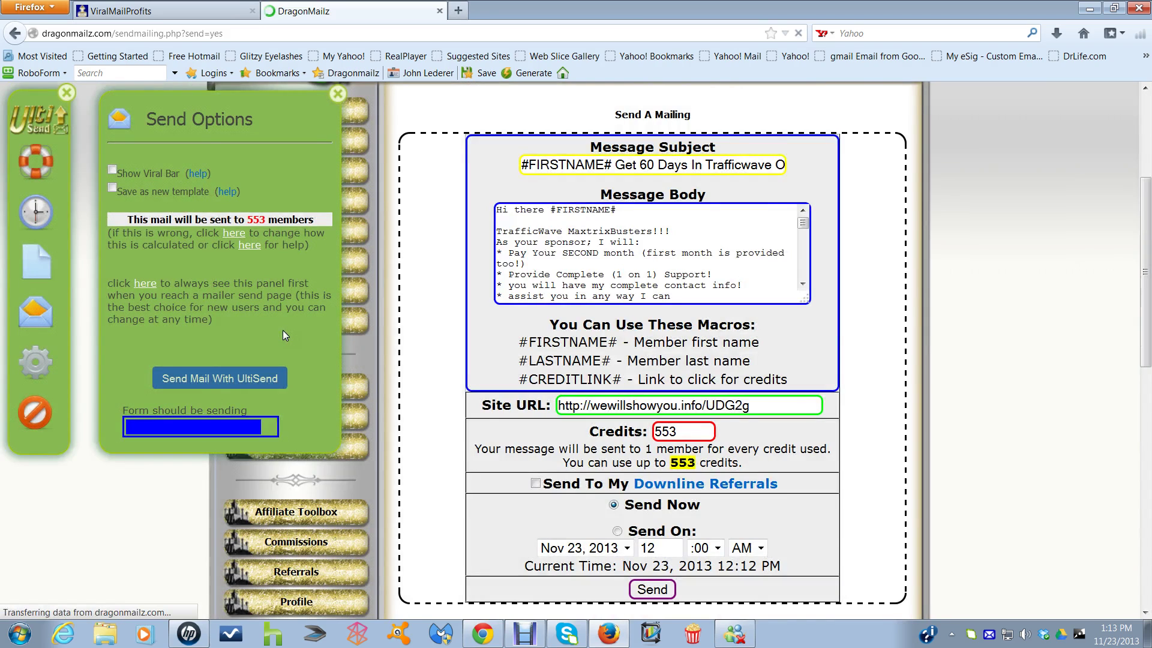
{"action": "scroll", "coordinate": [780, 325], "scroll_direction": "down", "scroll_amount": 5}
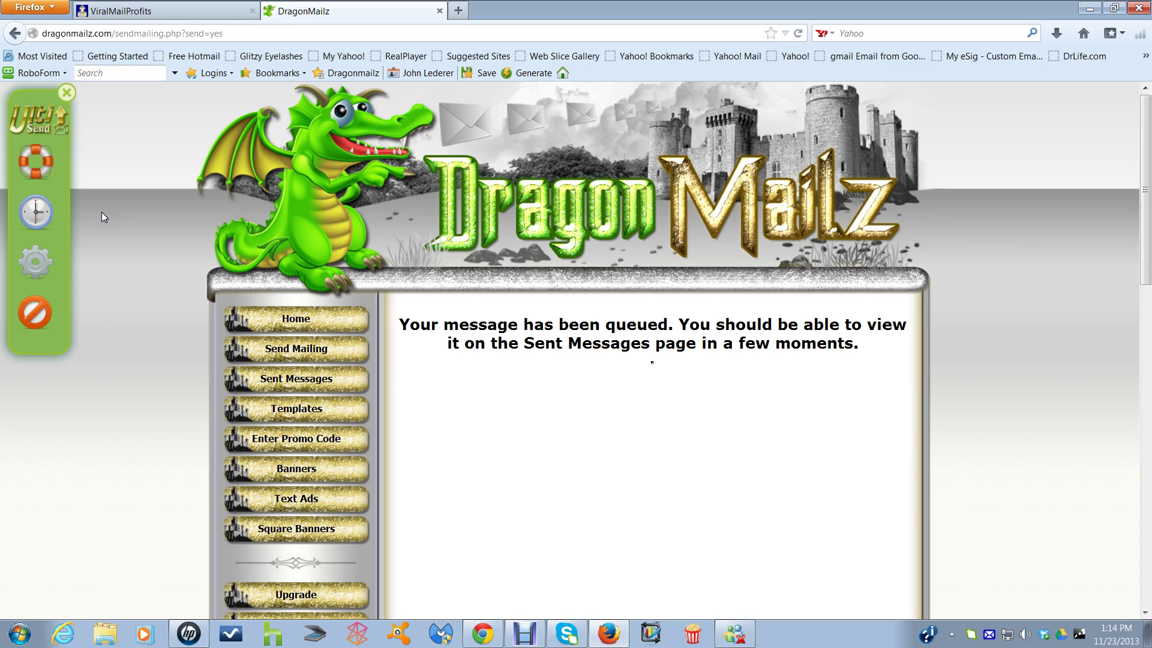
- Return to the ViralMailProfits page, view the start of the list of mailers to mail, and close the list
{"action": "left_click", "coordinate": [204, 7]}
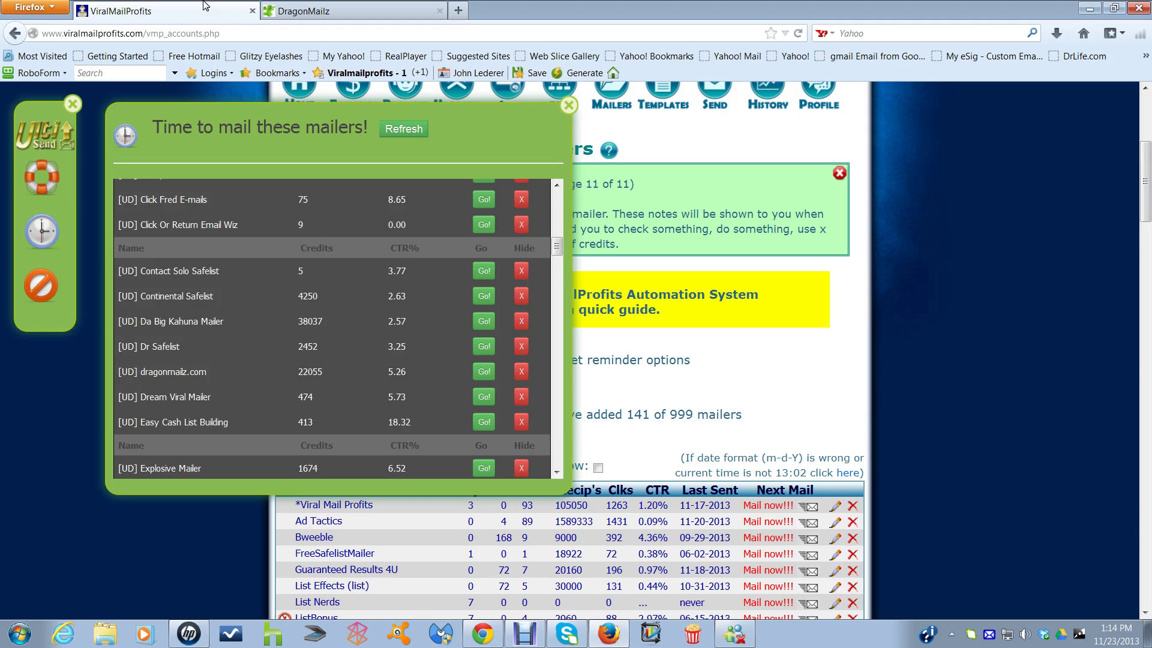
{"action": "left_click", "coordinate": [558, 244]}
{"action": "left_click_drag", "start_coordinate": [559, 243], "coordinate": [556, 183]}
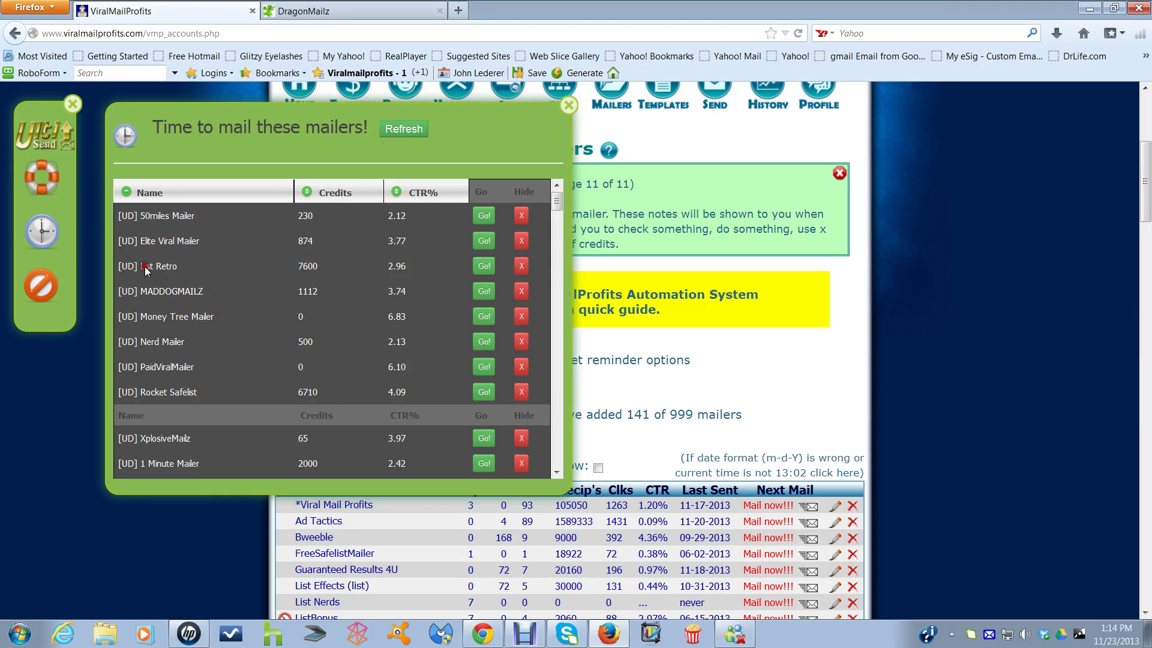
{"action": "left_click", "coordinate": [40, 239]}
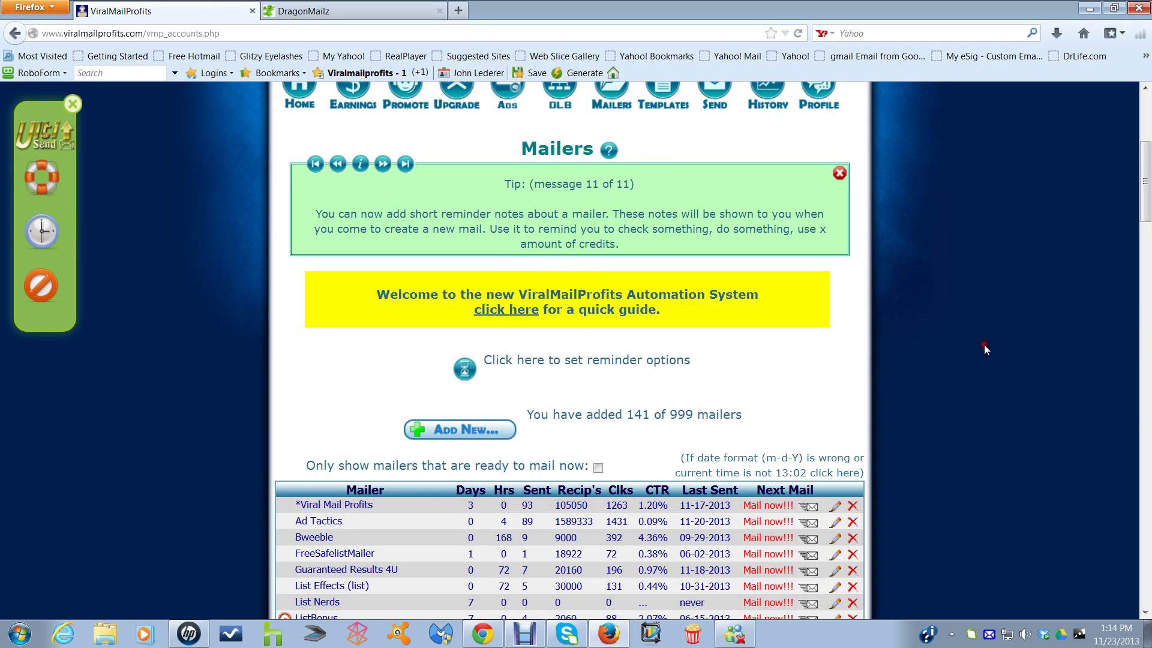
{"action": "scroll", "coordinate": [993, 353], "scroll_direction": "down", "scroll_amount": 1}
{"action": "scroll", "coordinate": [993, 351], "scroll_direction": "down", "scroll_amount": 3}
{"action": "scroll", "coordinate": [992, 349], "scroll_direction": "up", "scroll_amount": 8}
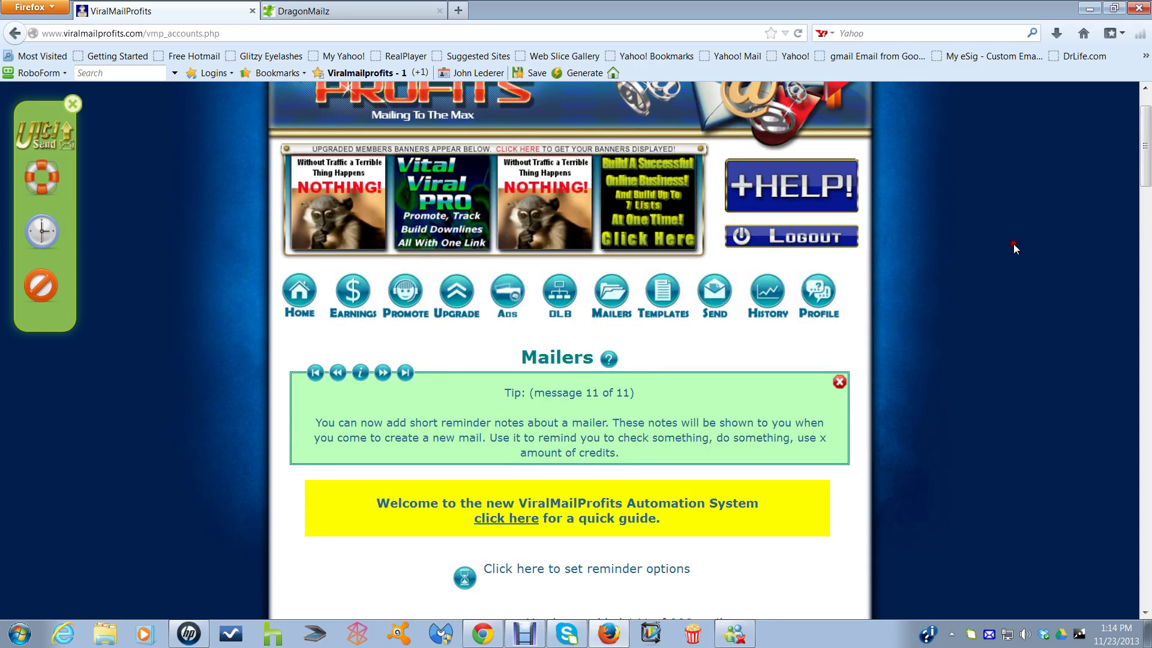